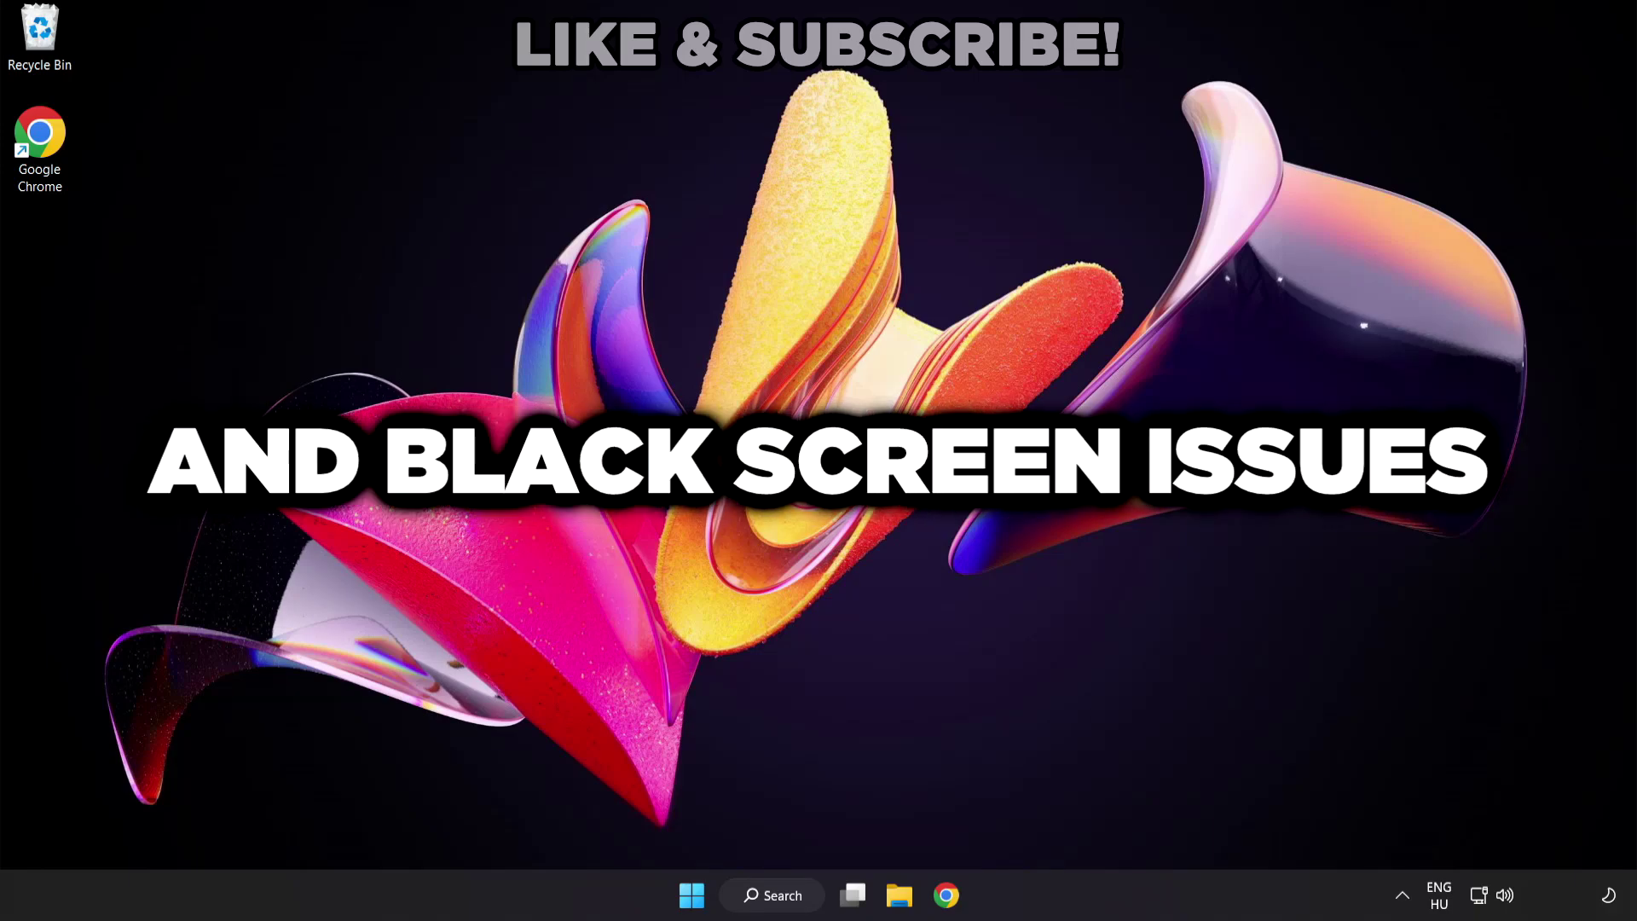
Search Windows for 'device manager' and launch the Device Manager best match.
left_click(791, 907)
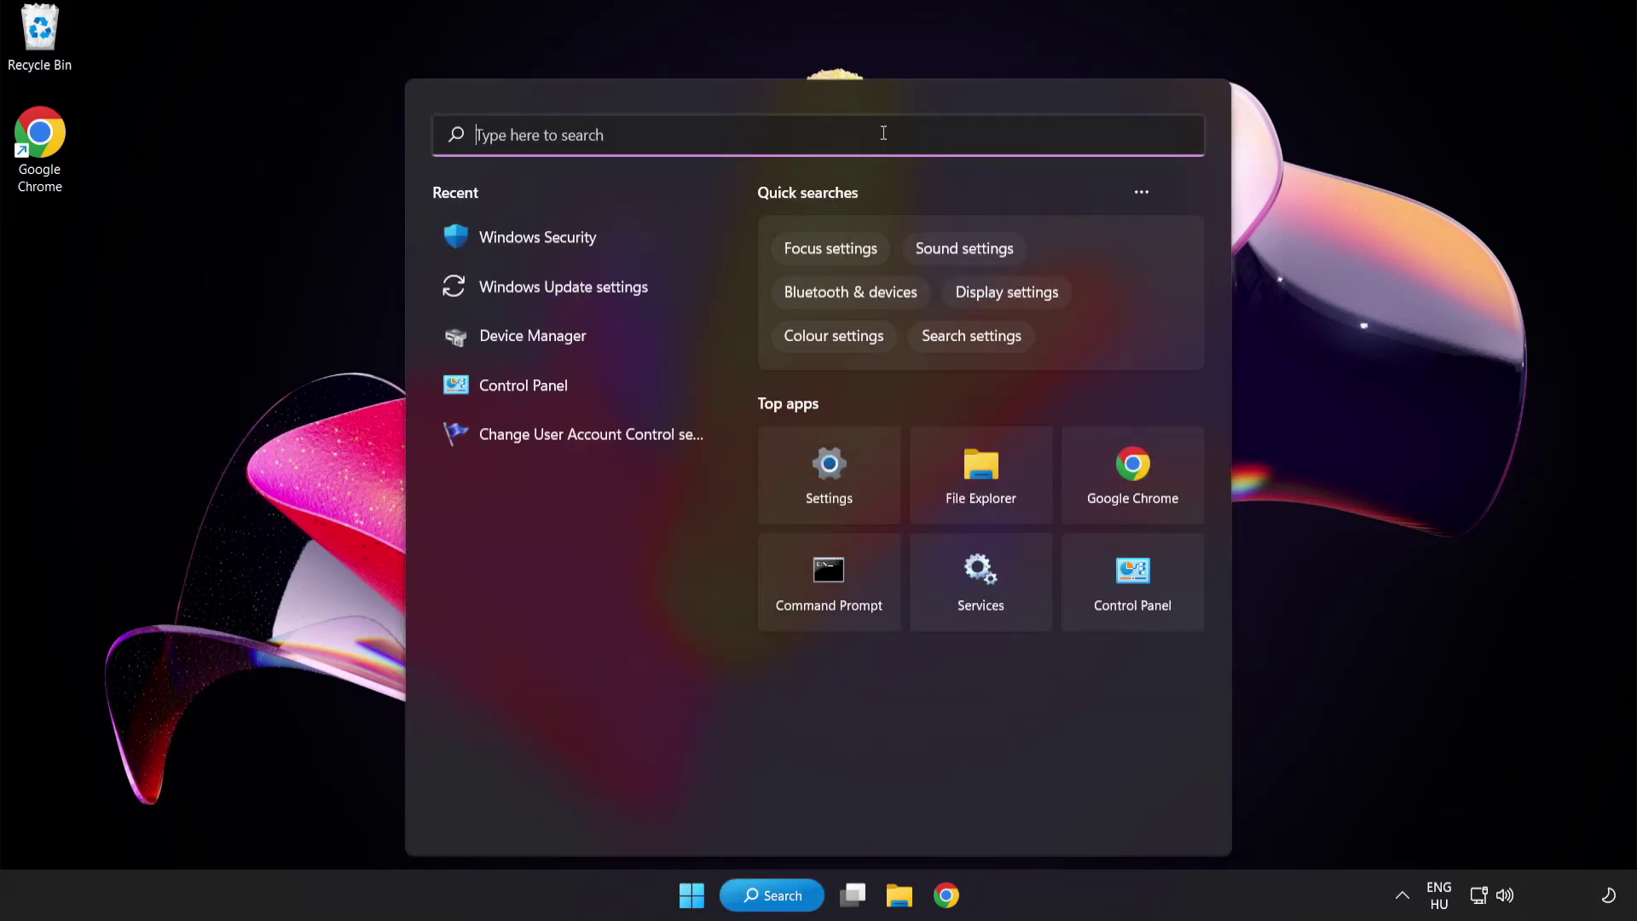
type("device ma")
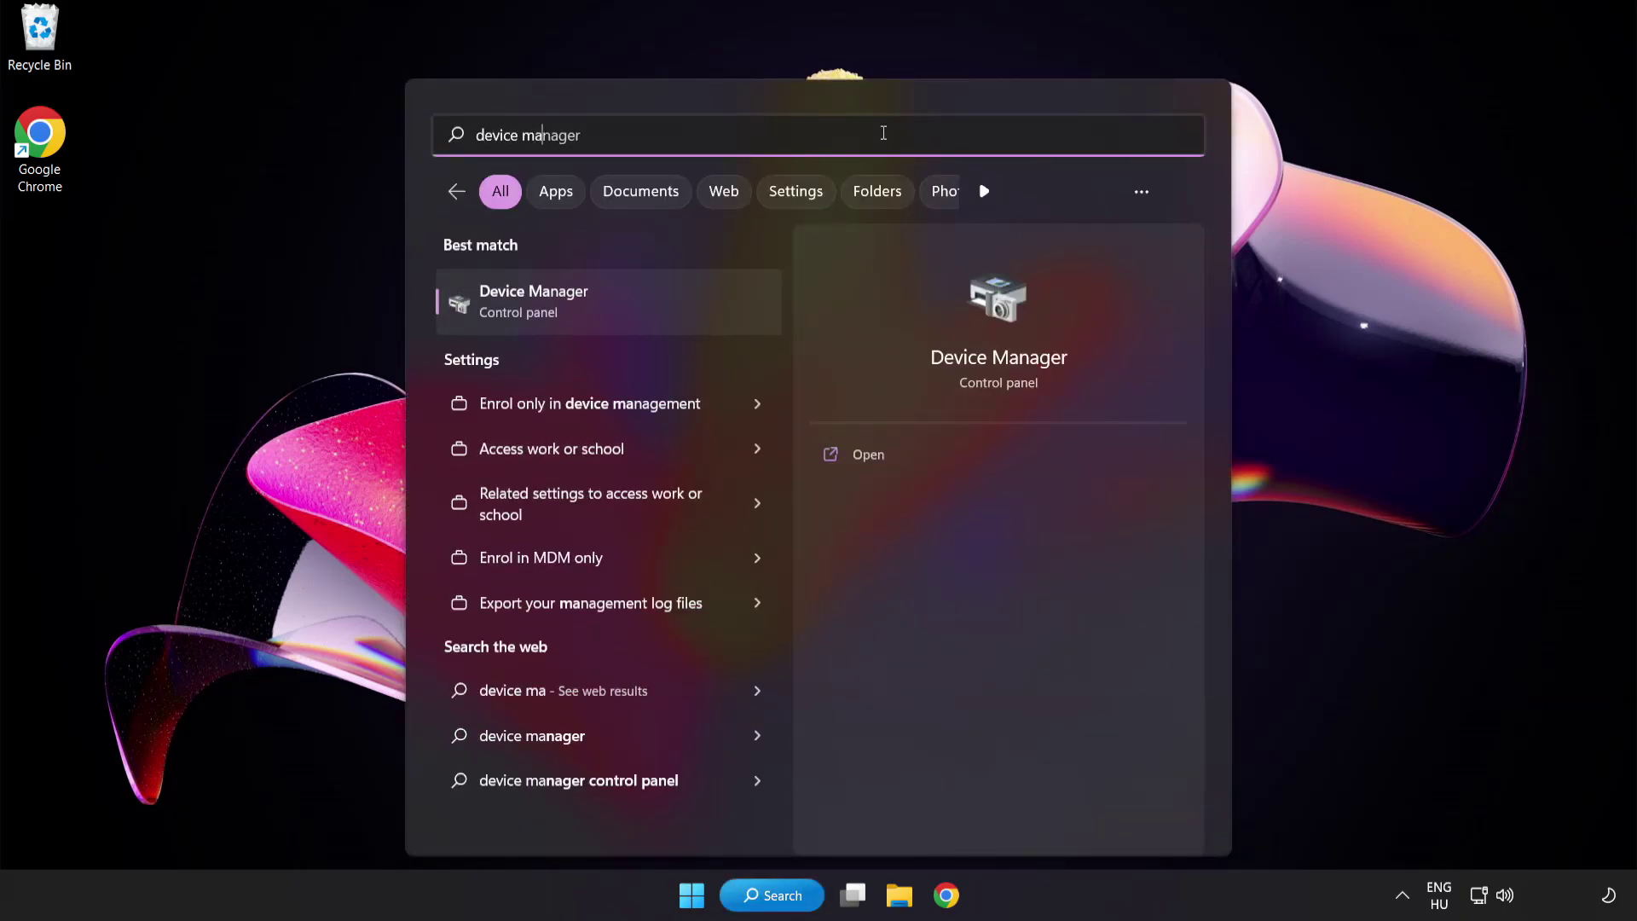
type("nager")
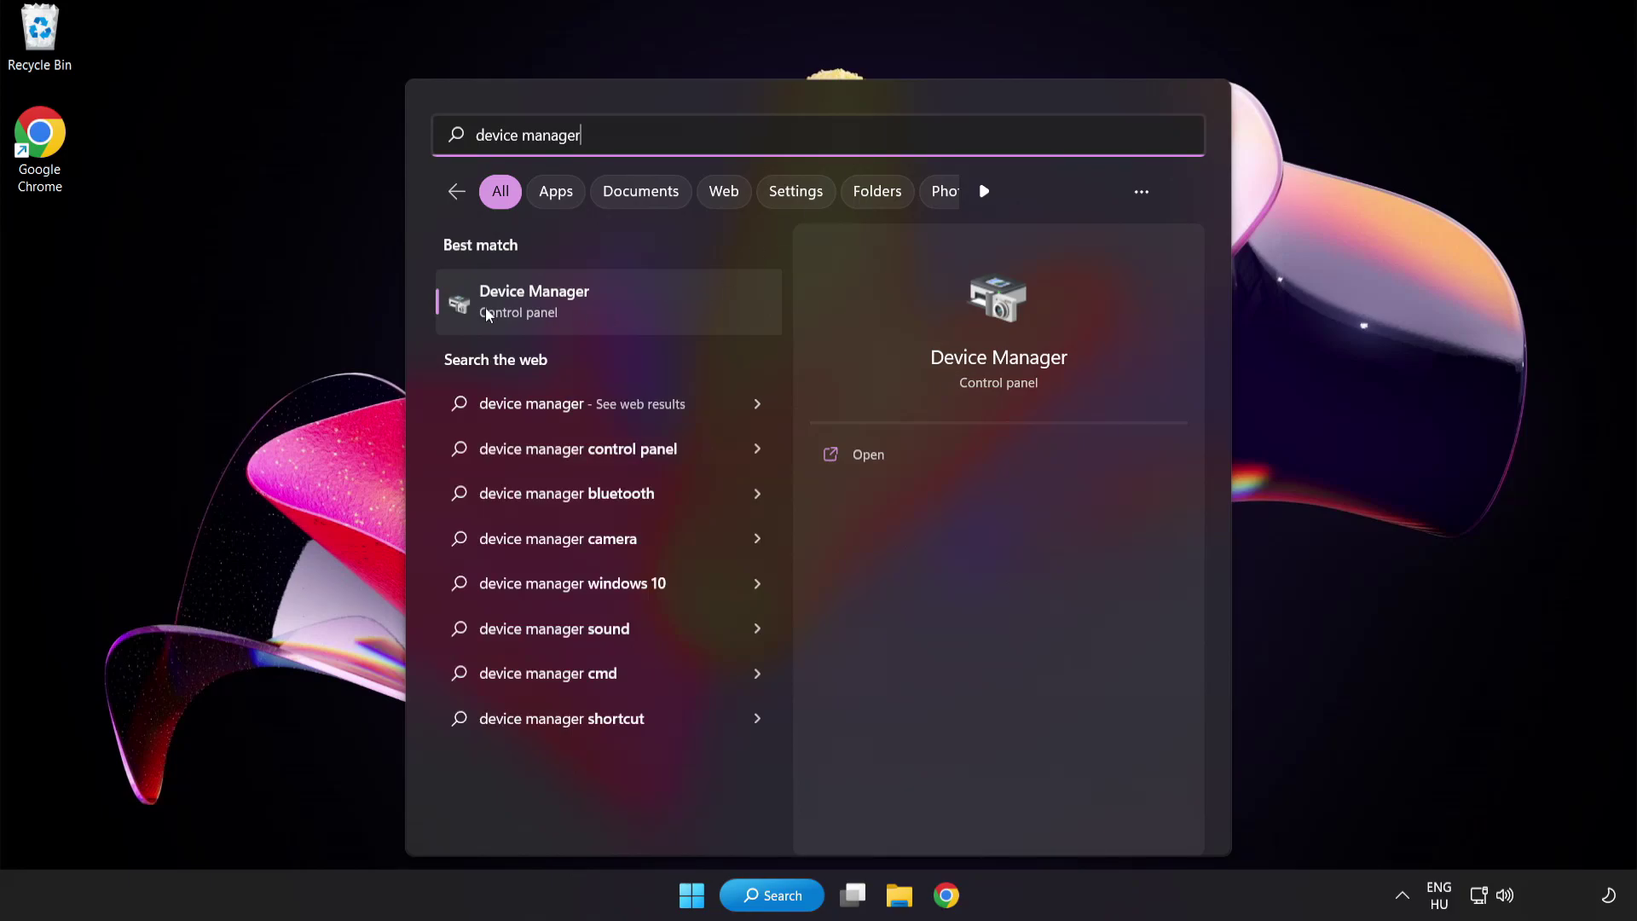
left_click(654, 306)
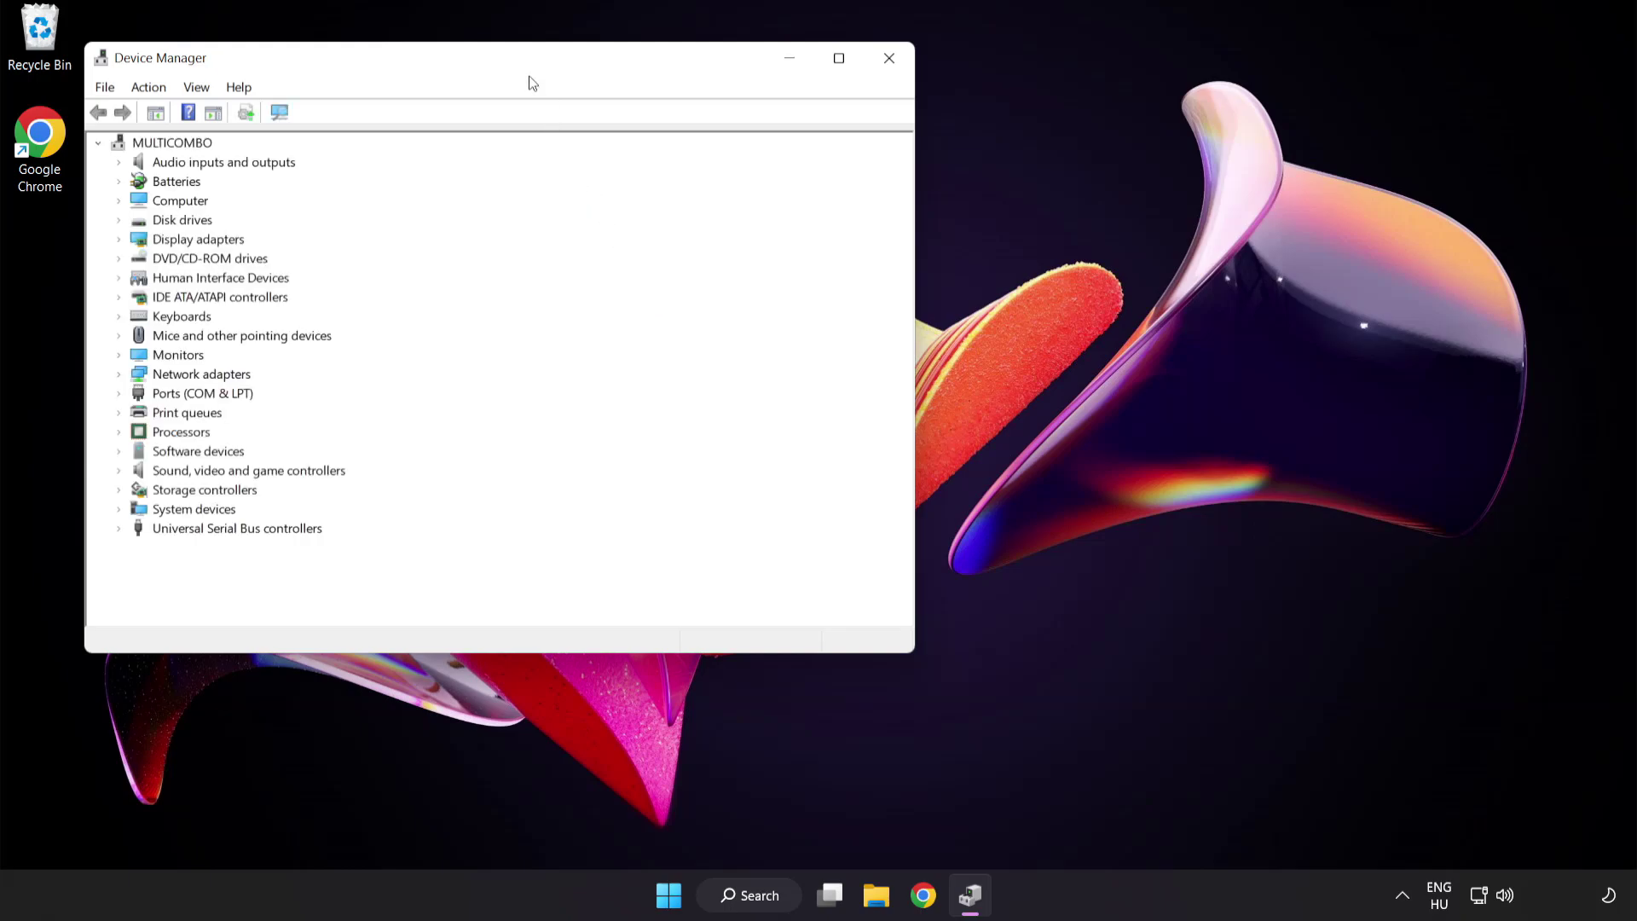
Expand Display adapters and bring up the Update driver menu for VMware SVGA 3D.
left_click_drag(526, 67, 800, 172)
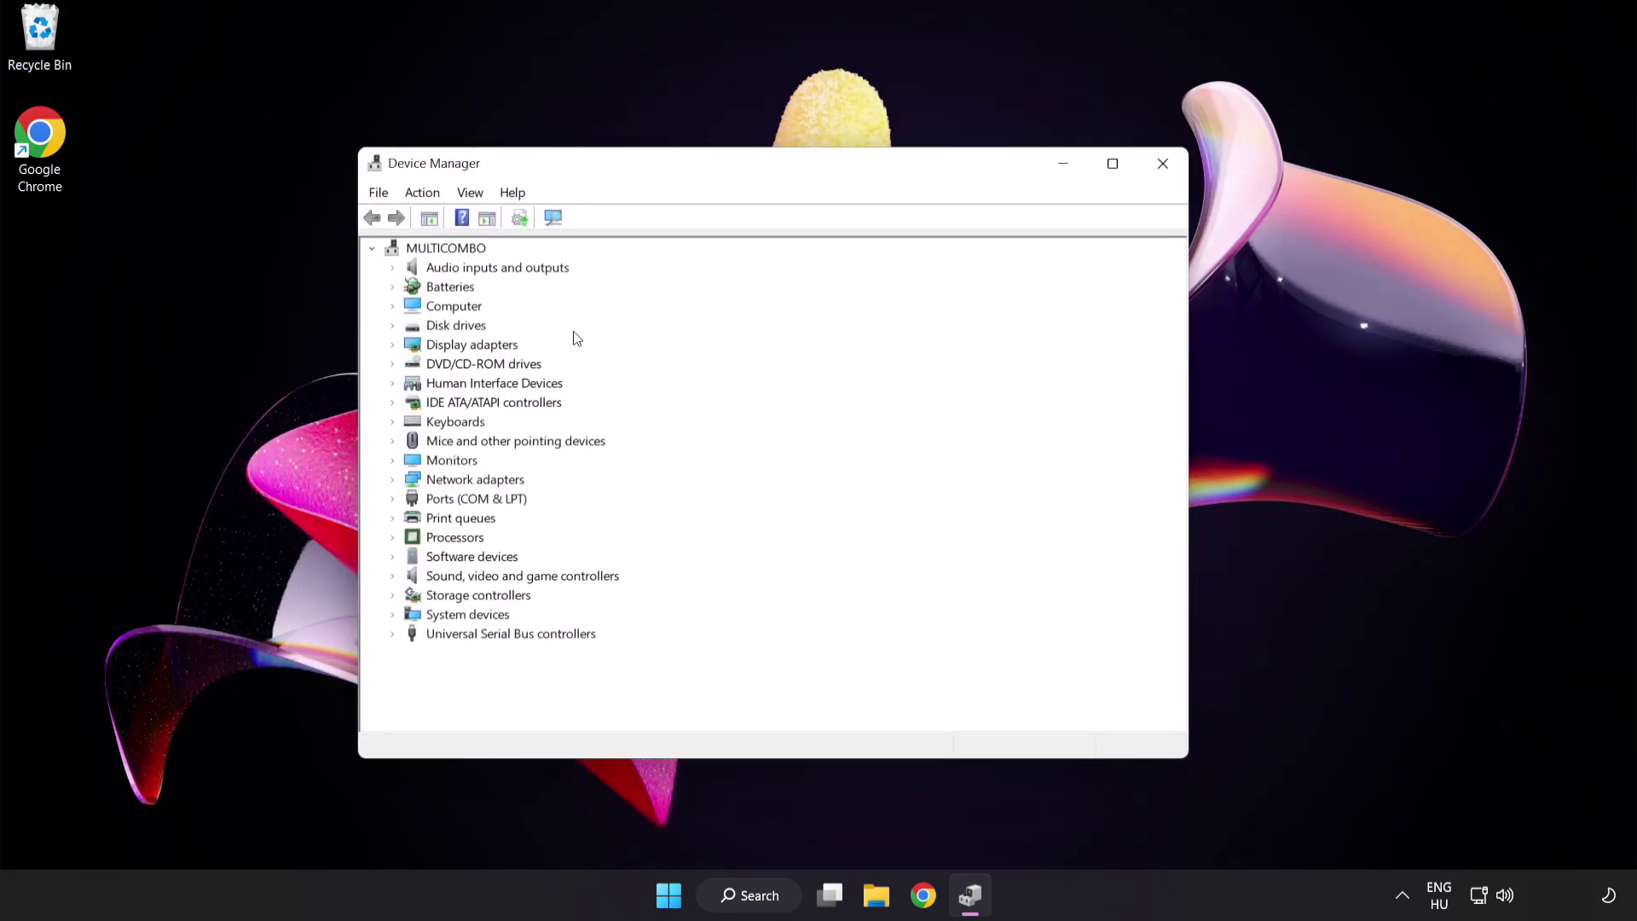
left_click(479, 355)
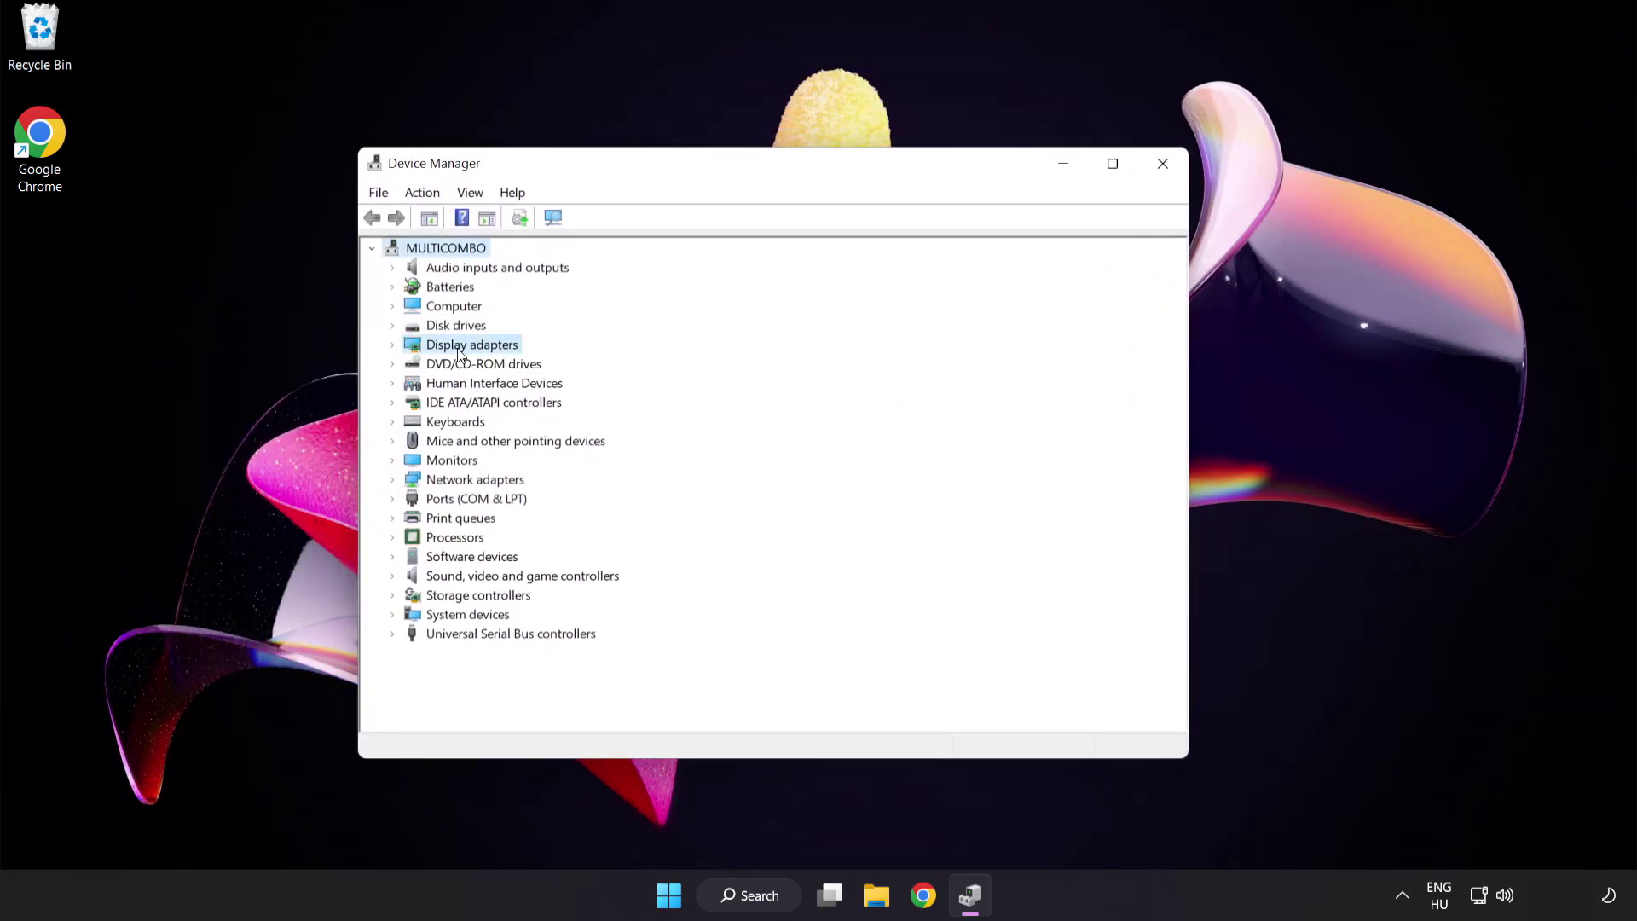
left_click(395, 345)
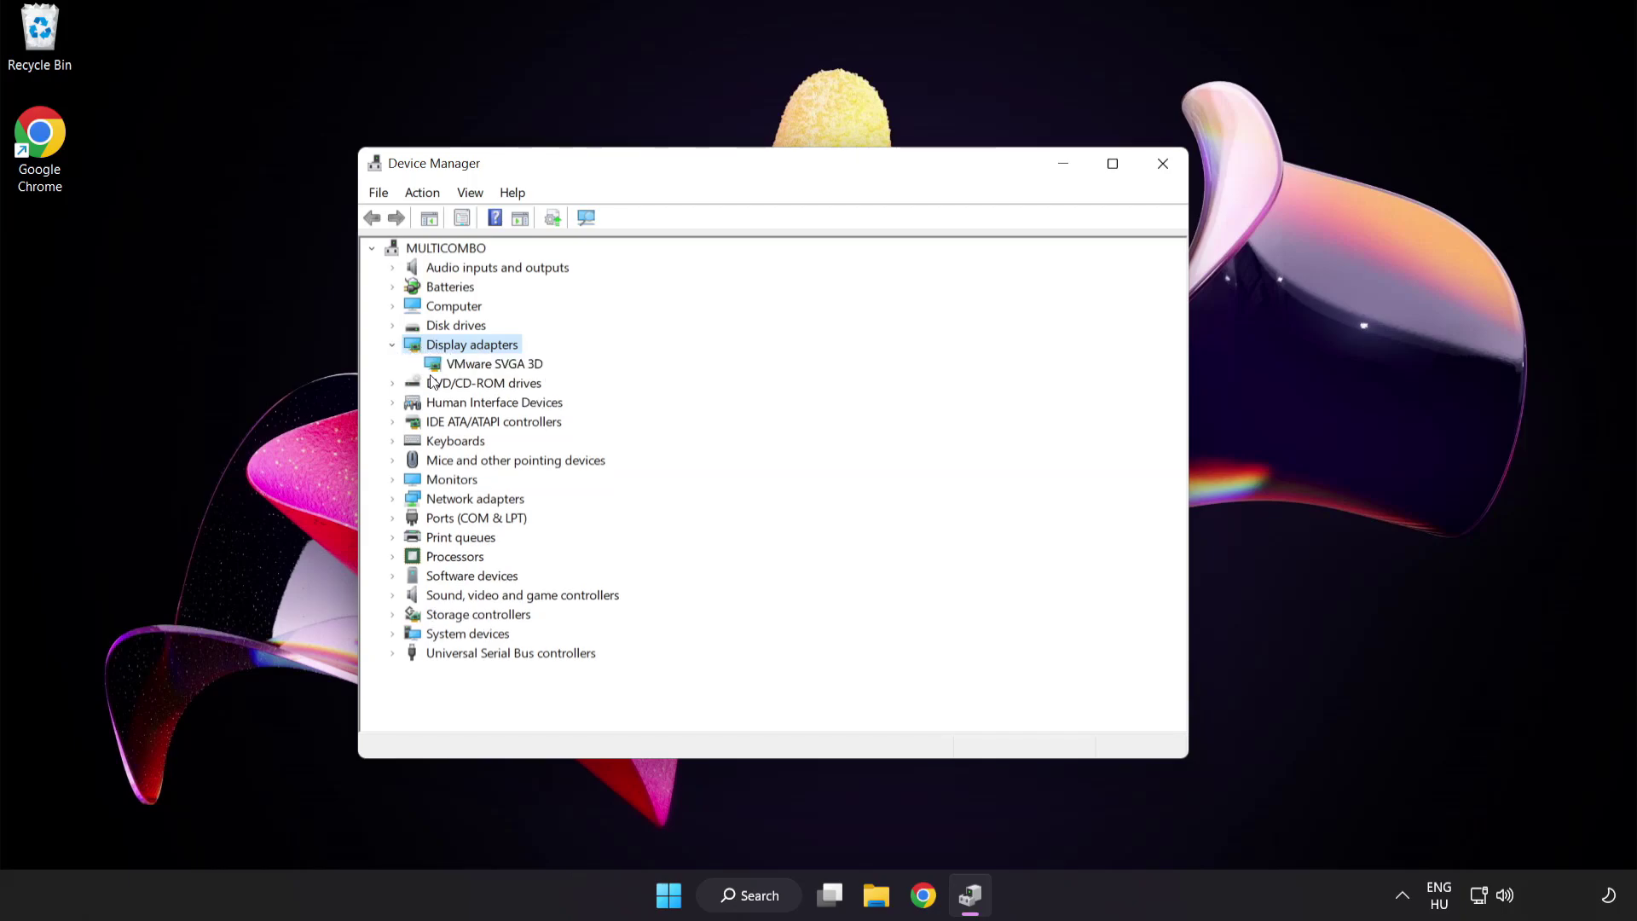
left_click(422, 366)
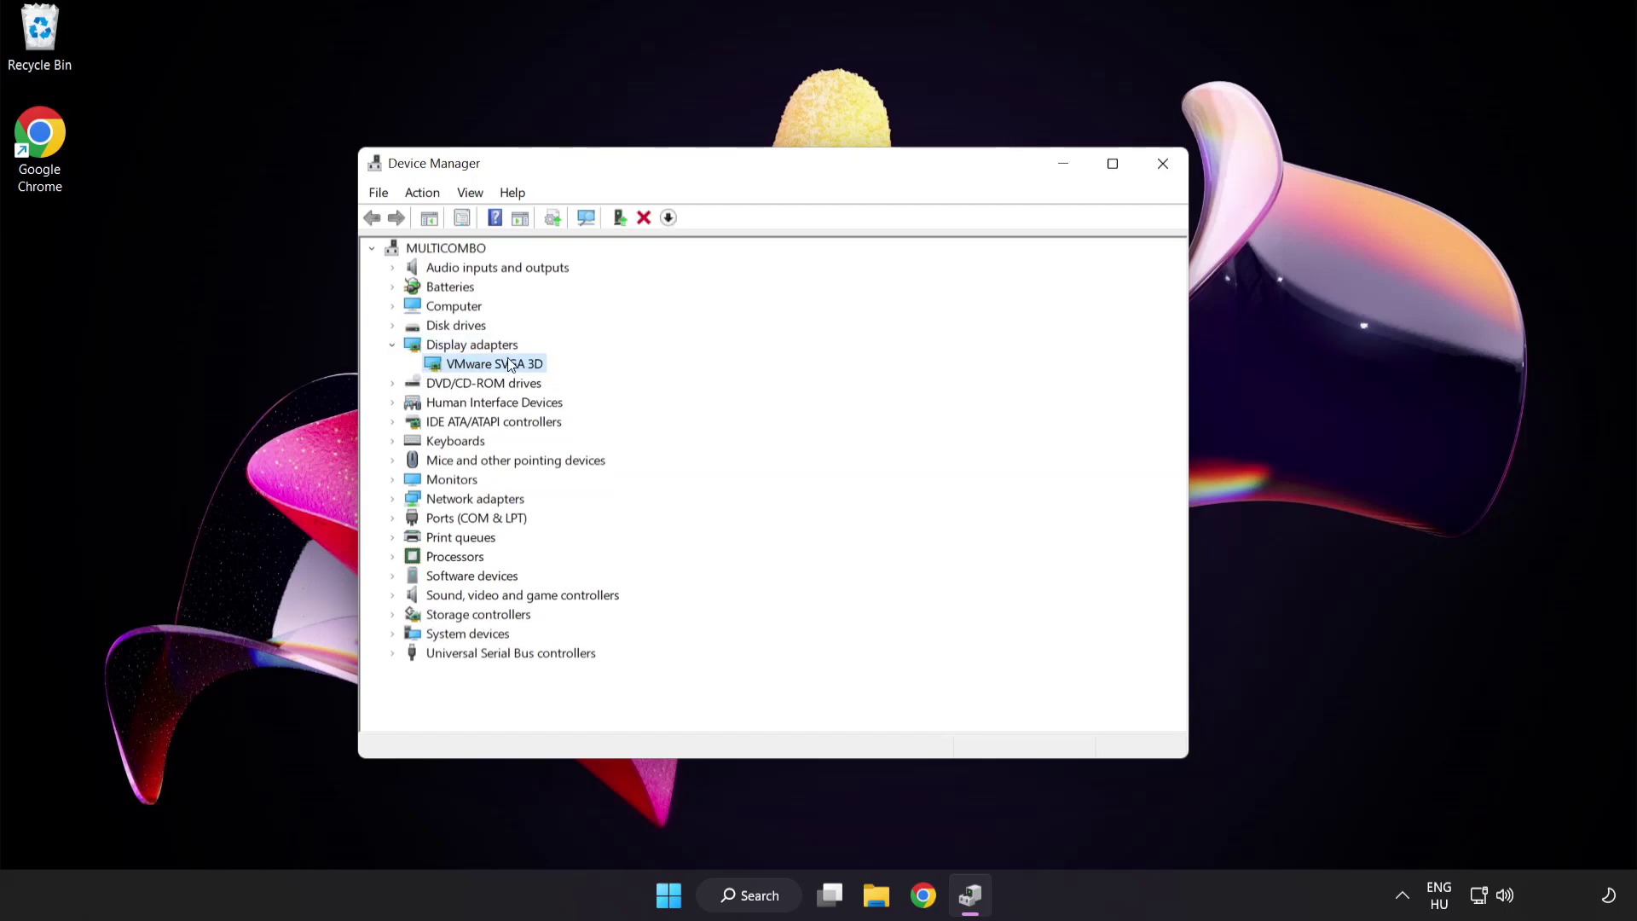
right_click(480, 363)
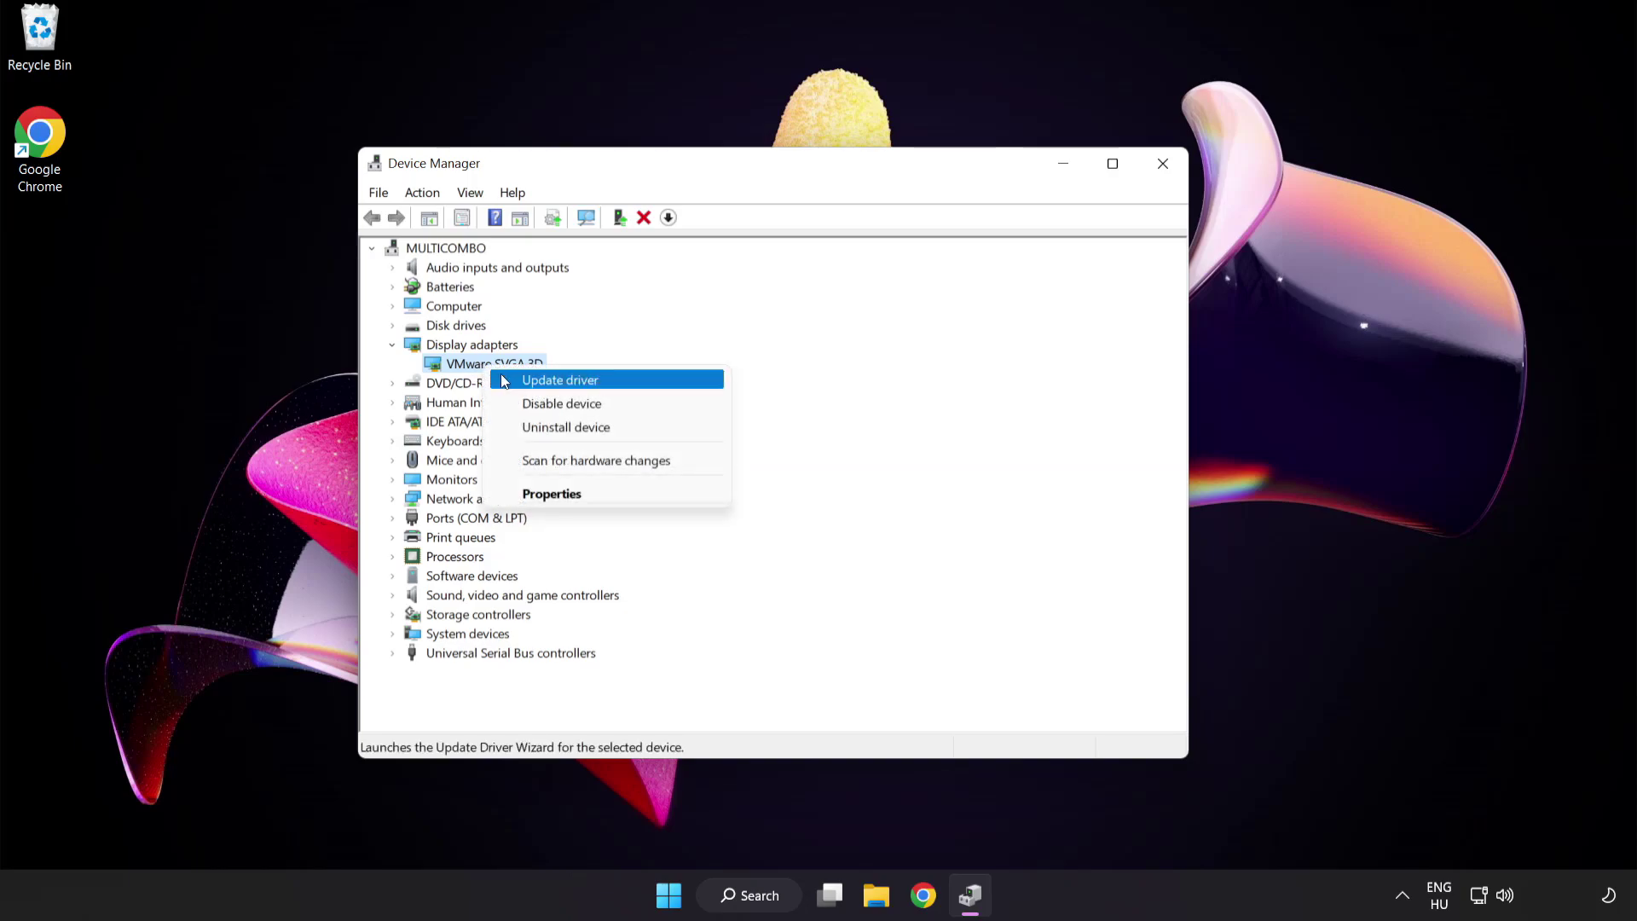
Run an automatic driver search for VMware SVGA 3D and close the 'best drivers installed' result.
left_click(635, 383)
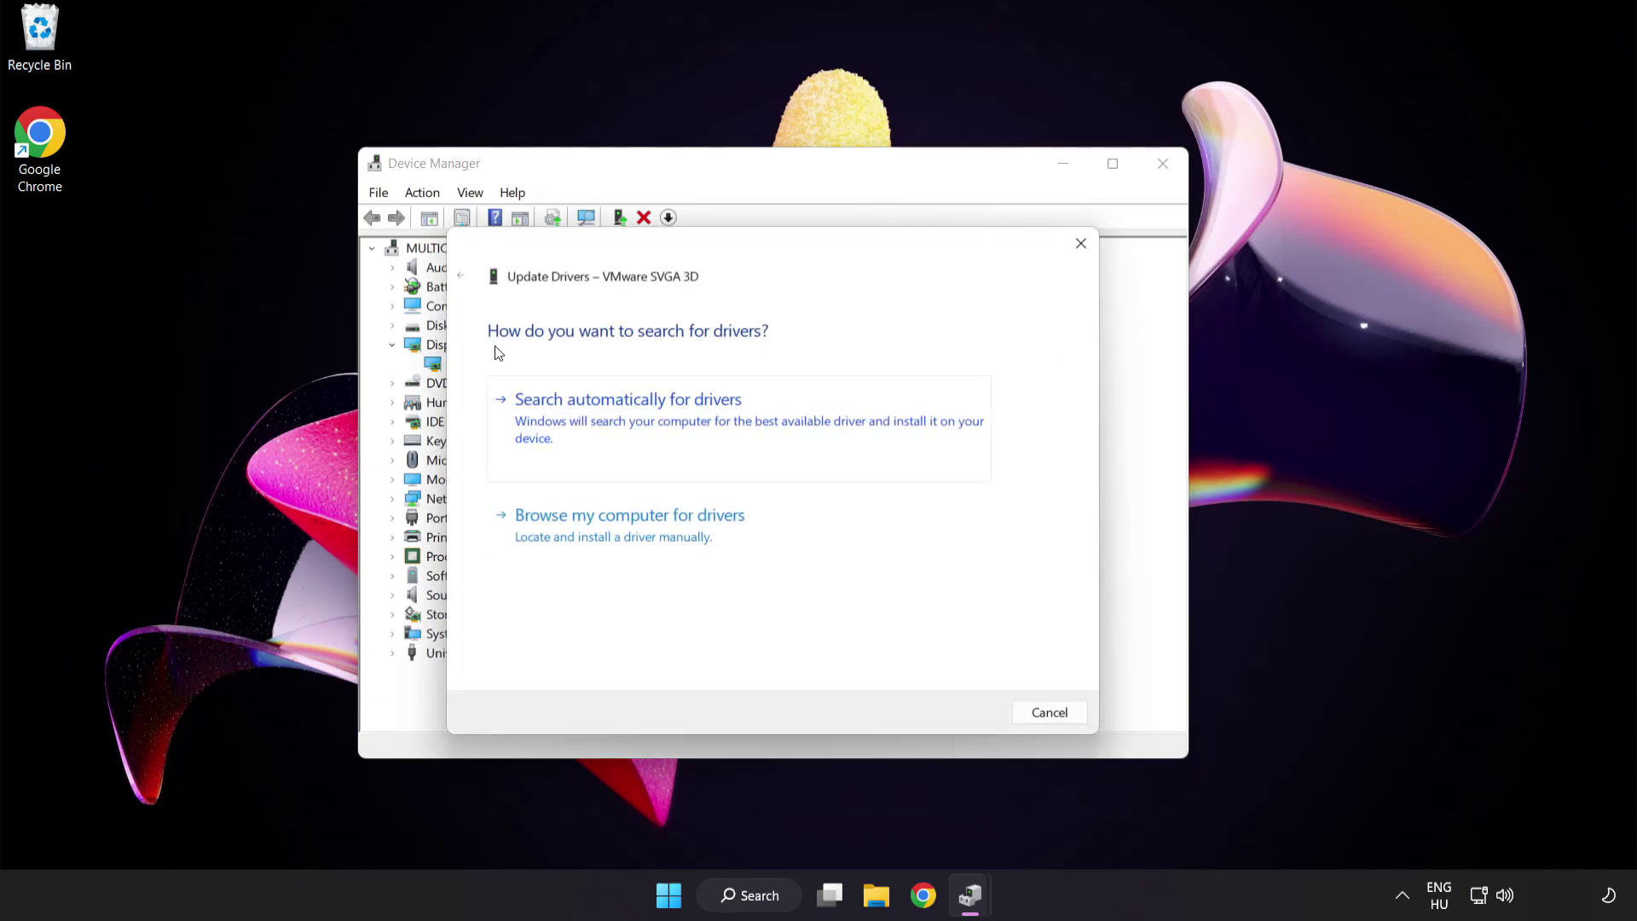
left_click(712, 423)
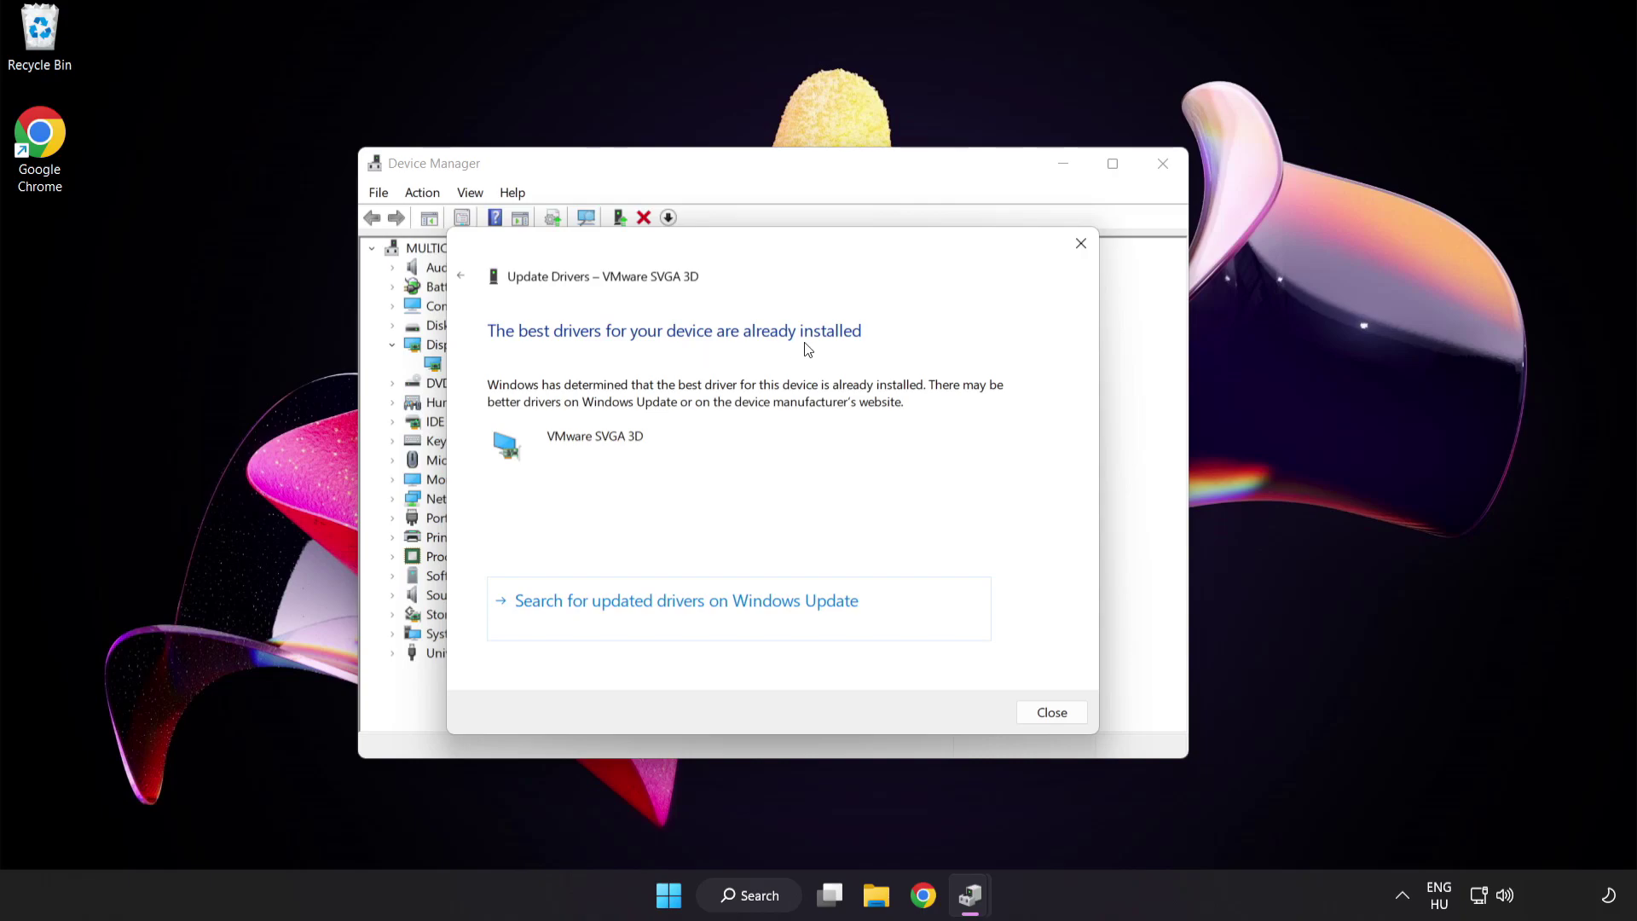
left_click(1047, 715)
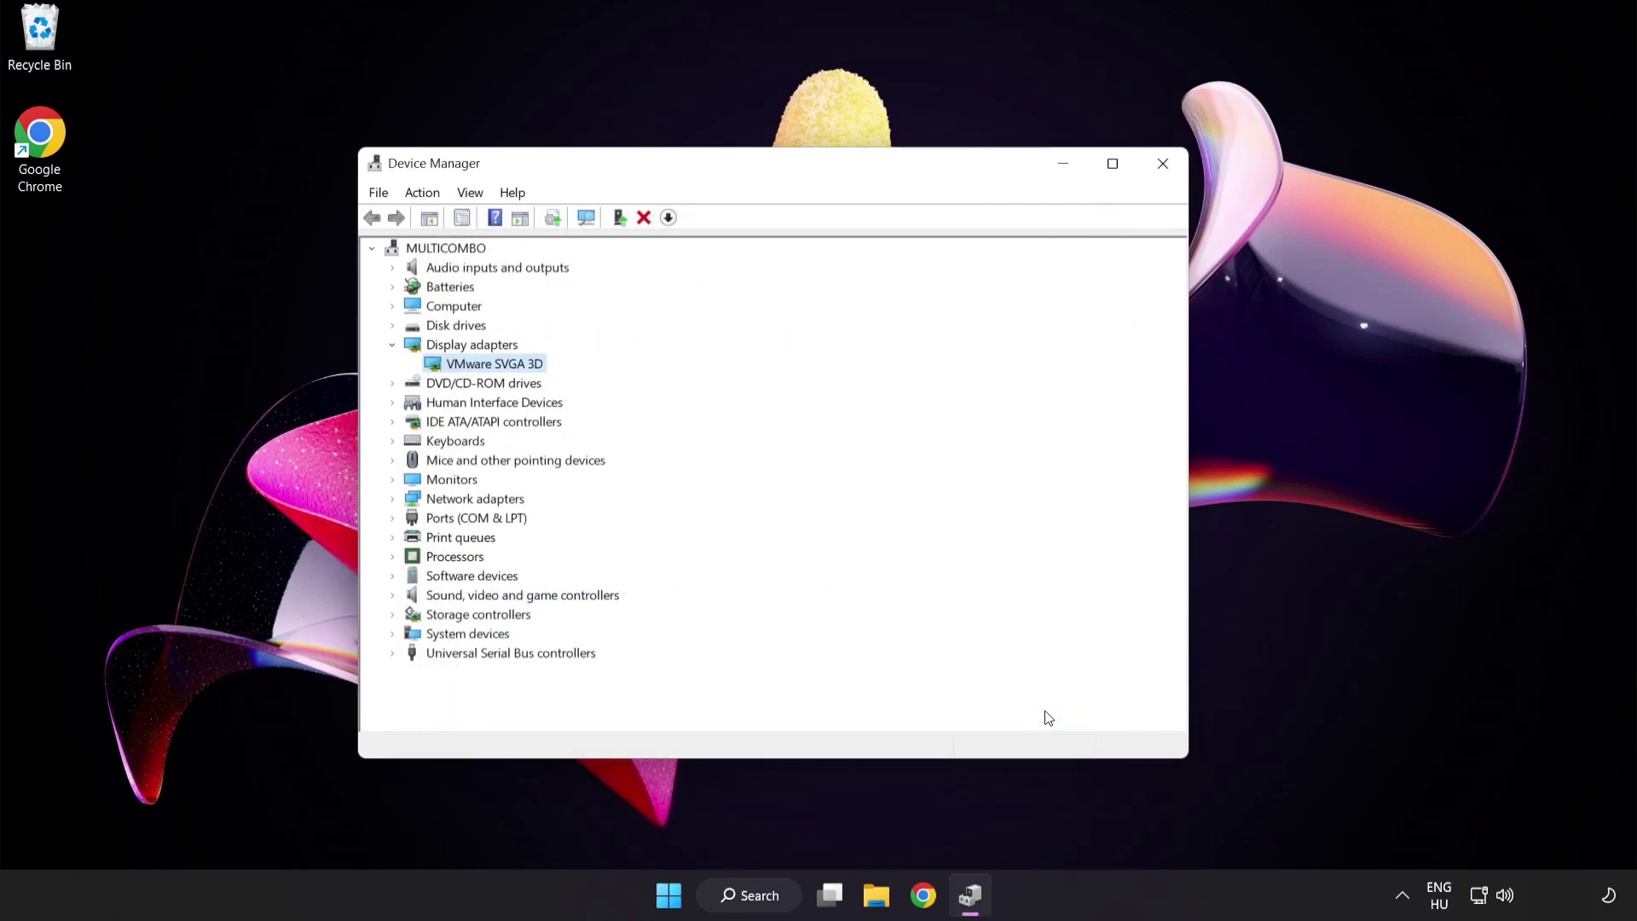
Close Device Manager and bring up Windows Search to look for update settings.
left_click(1163, 167)
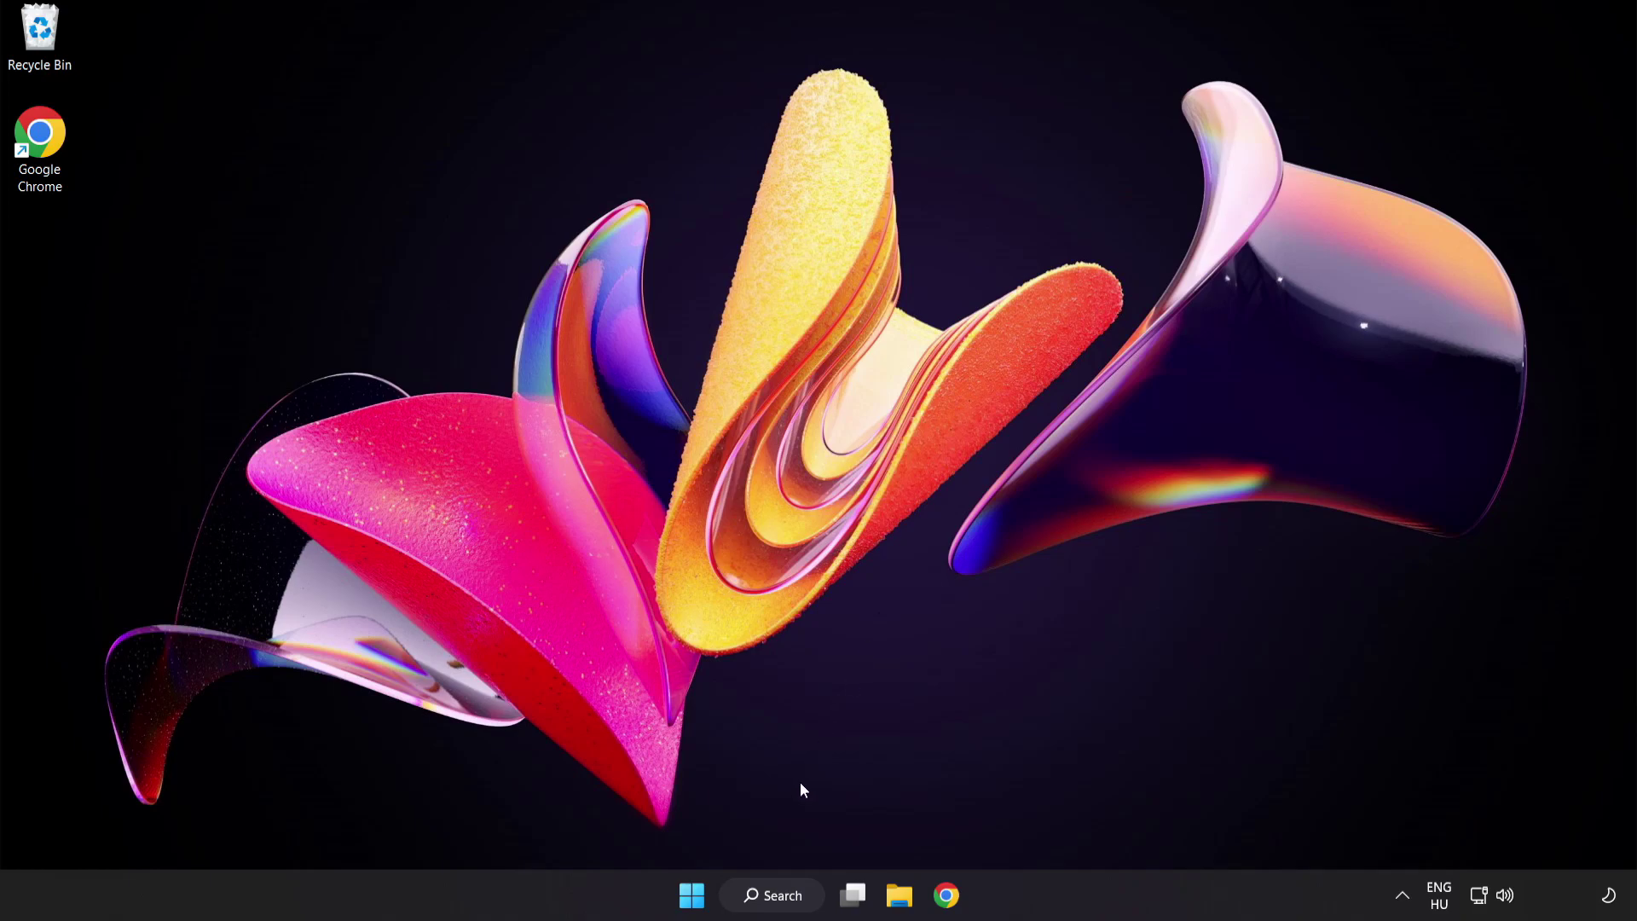
left_click(769, 895)
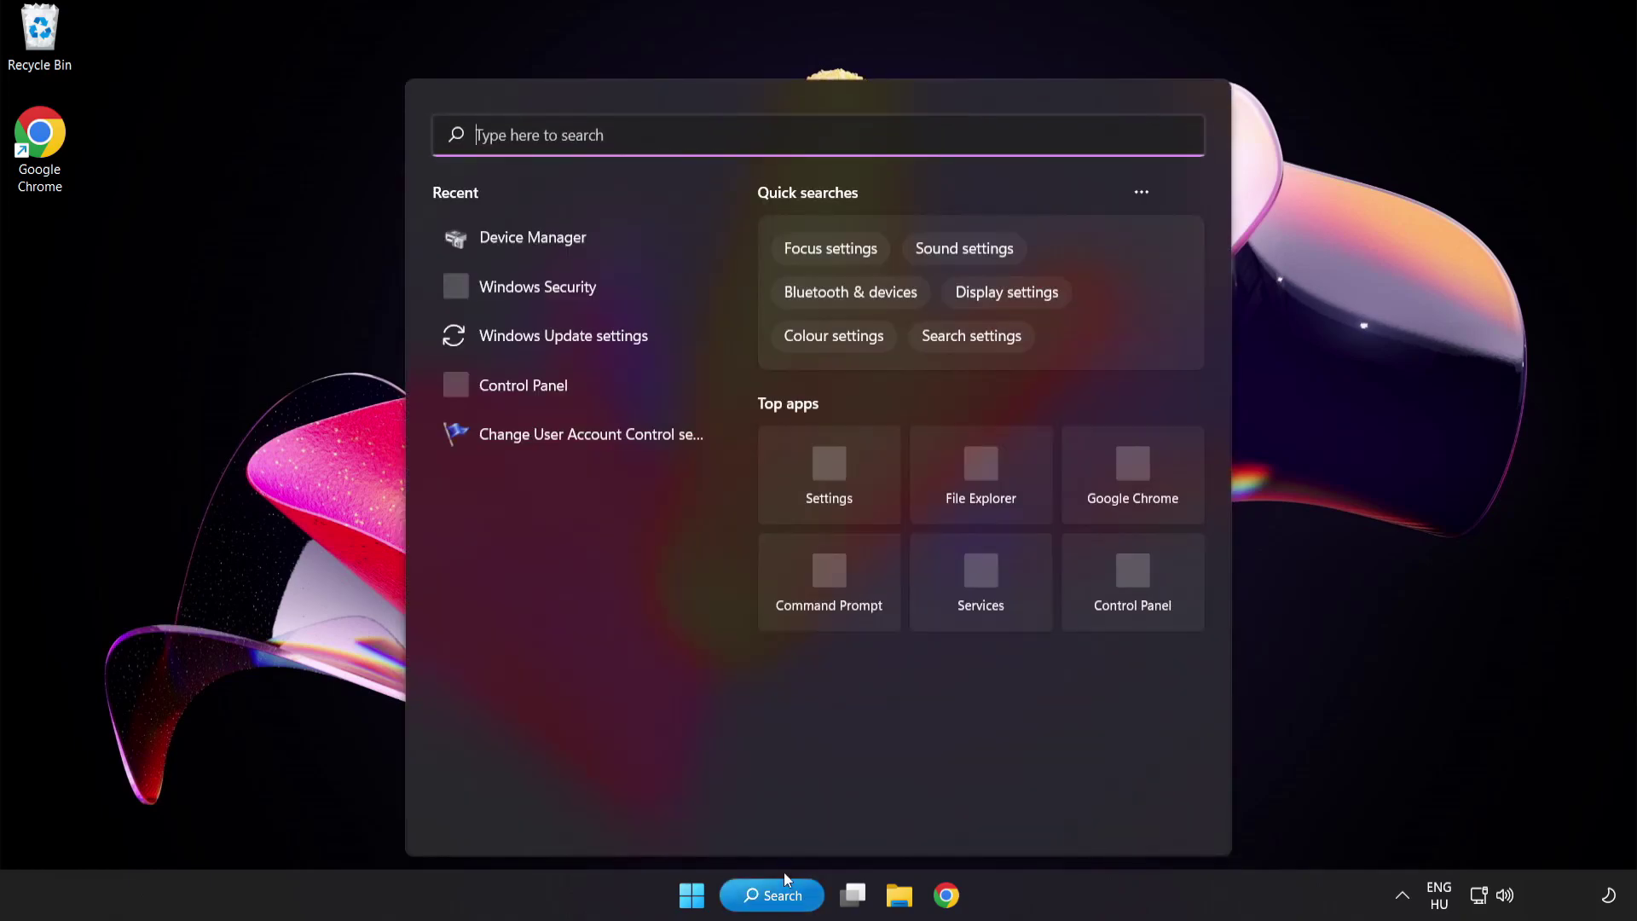
type("u")
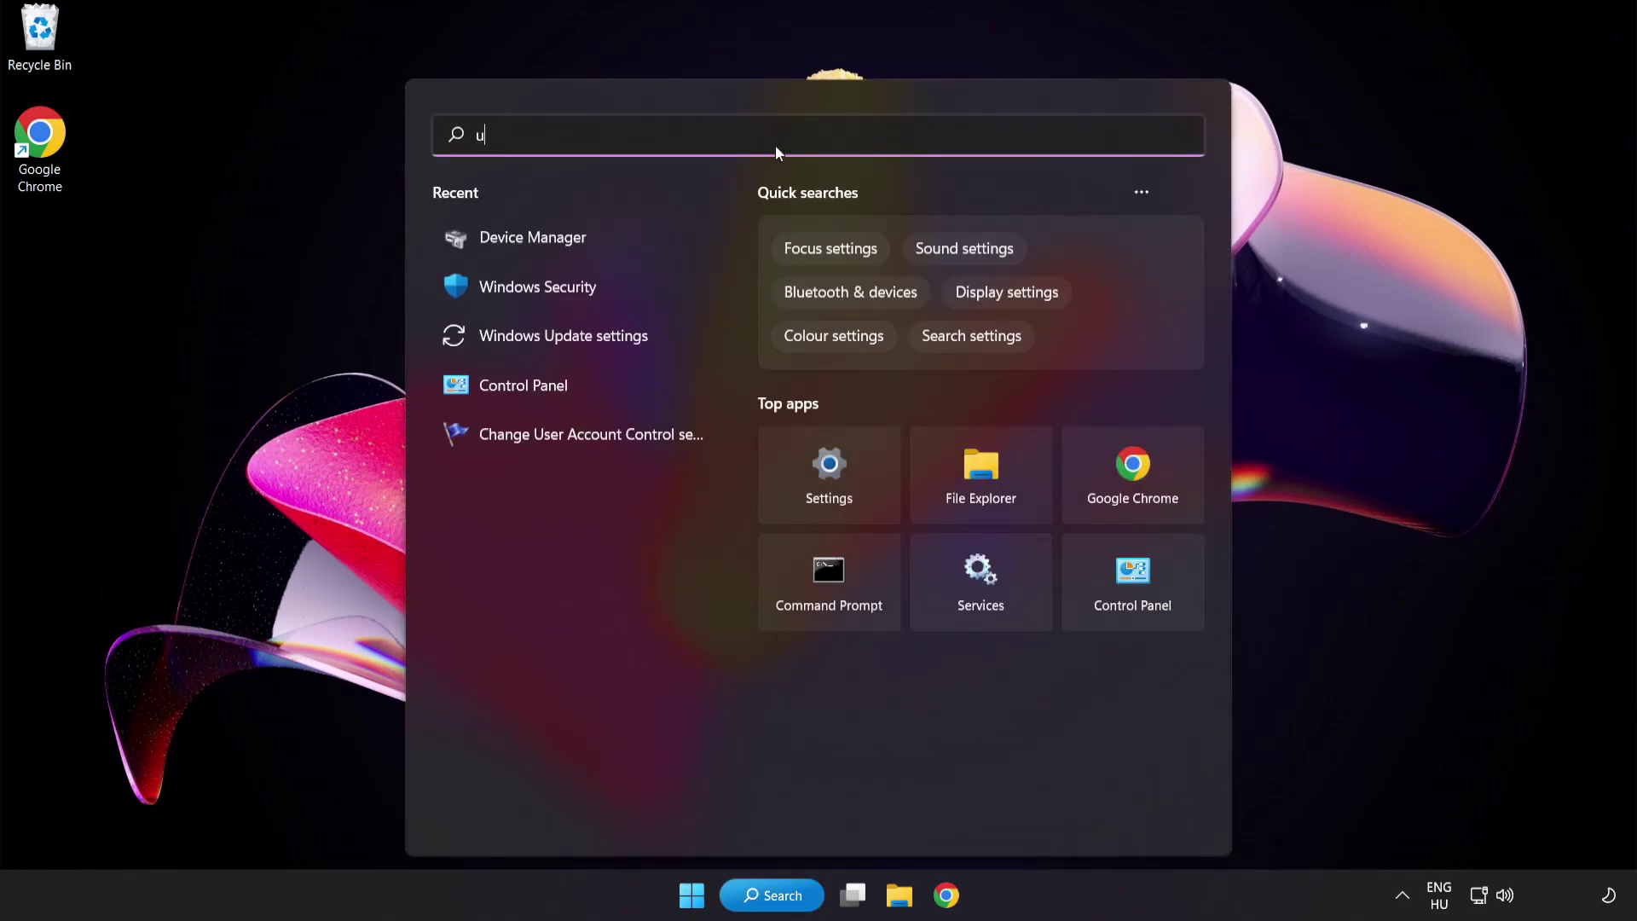
type("pdate")
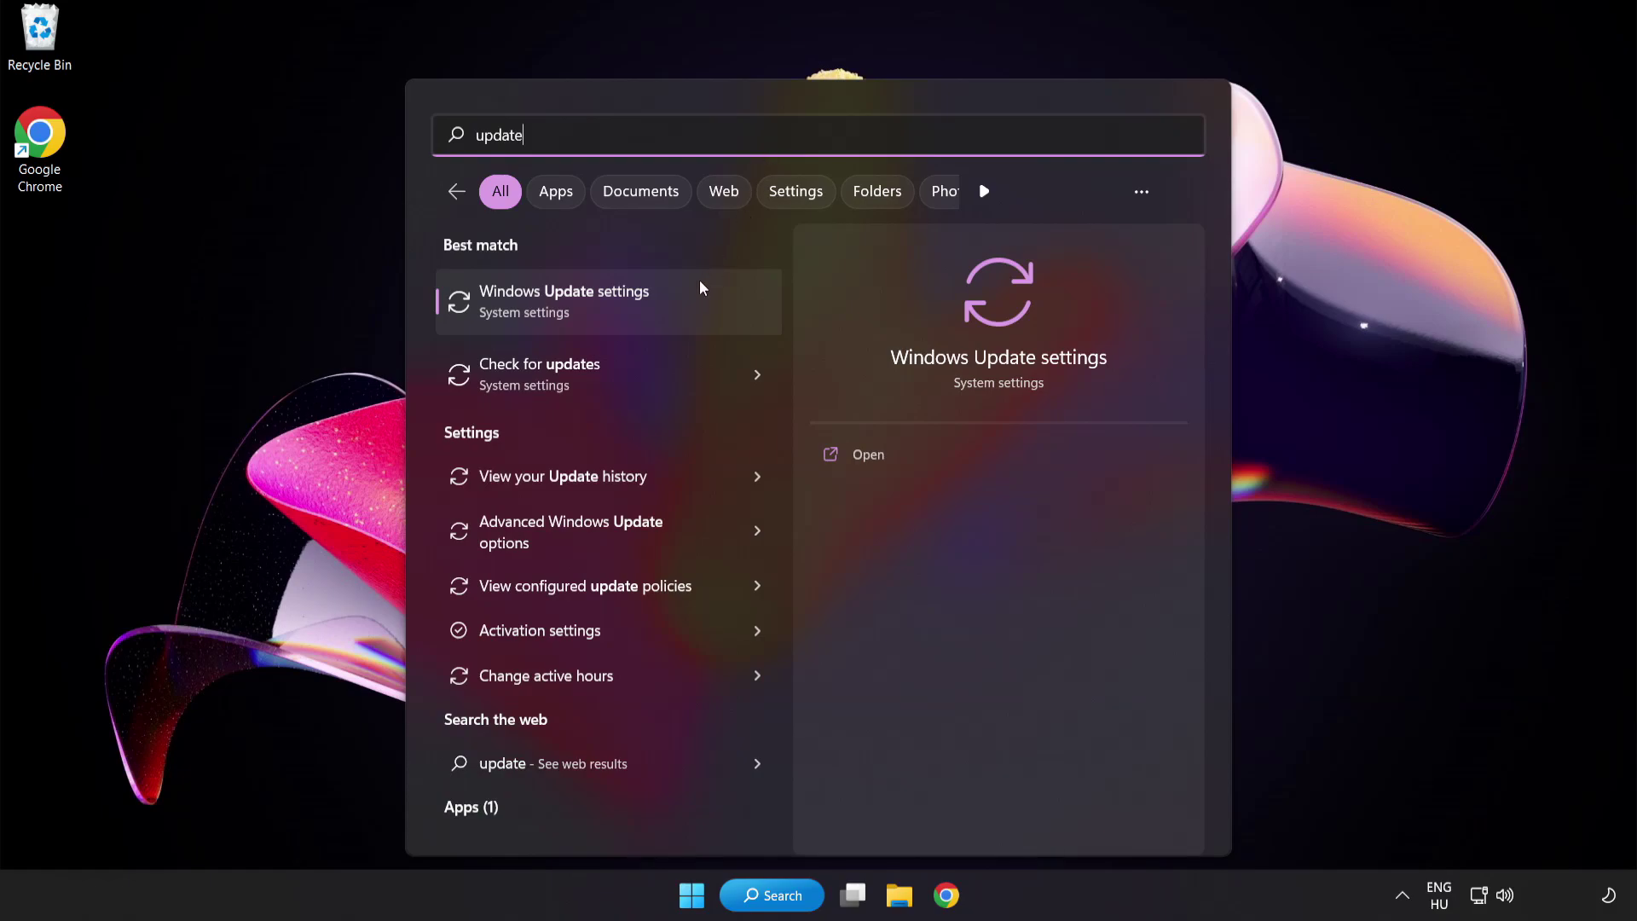
Open Windows Update, check for updates until 'You're up to date' shows, and close Settings.
left_click(626, 315)
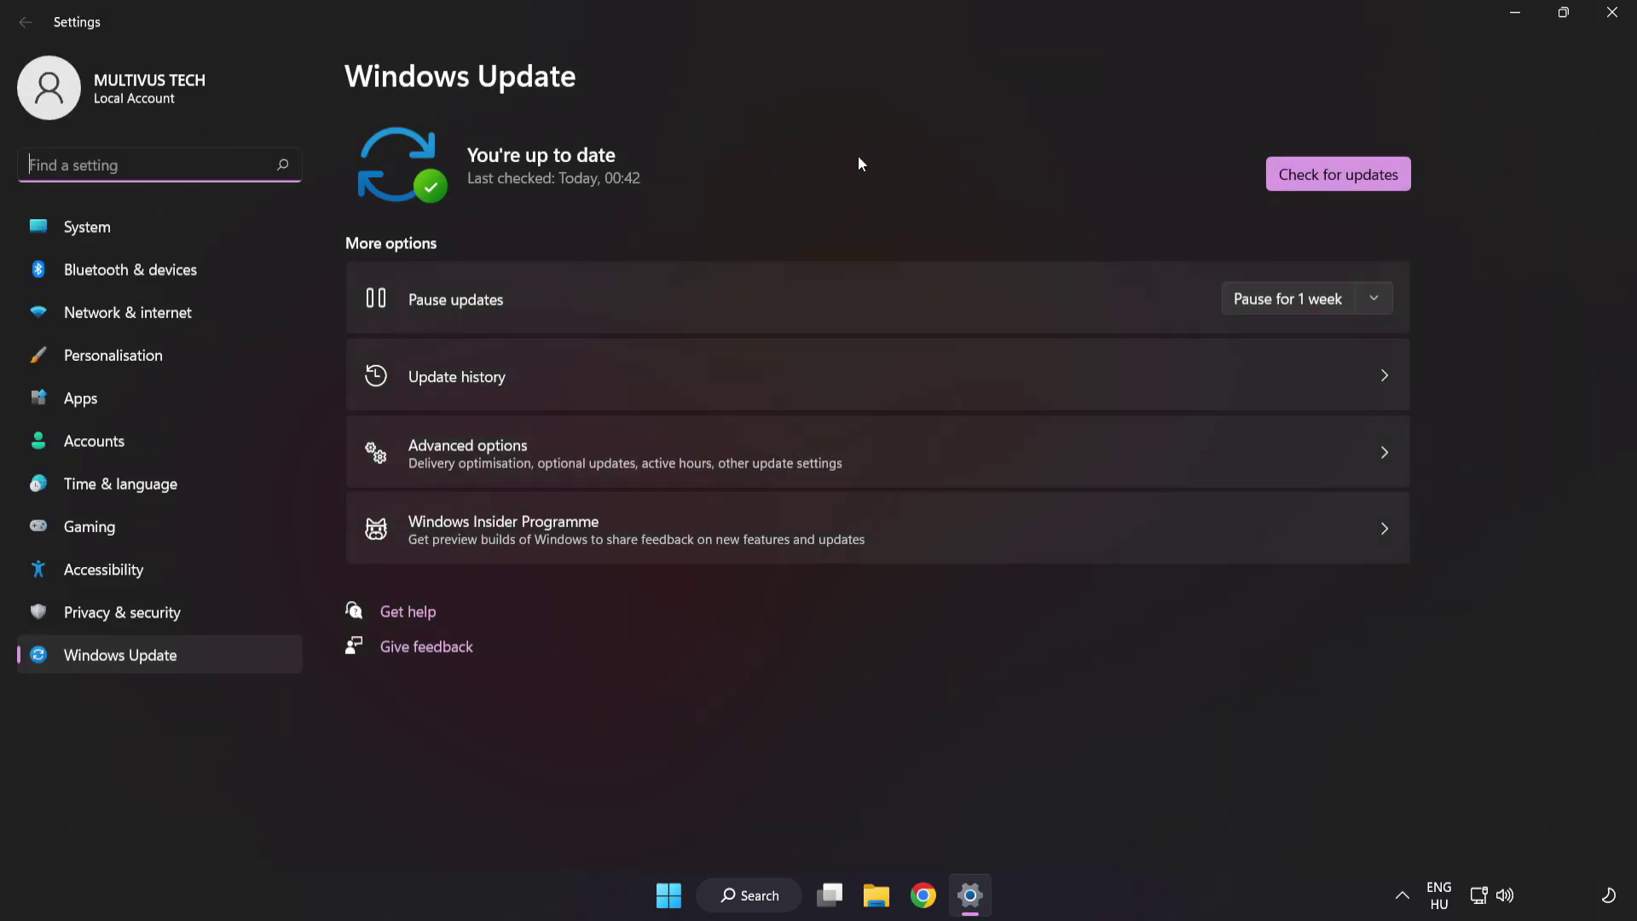
left_click(1331, 183)
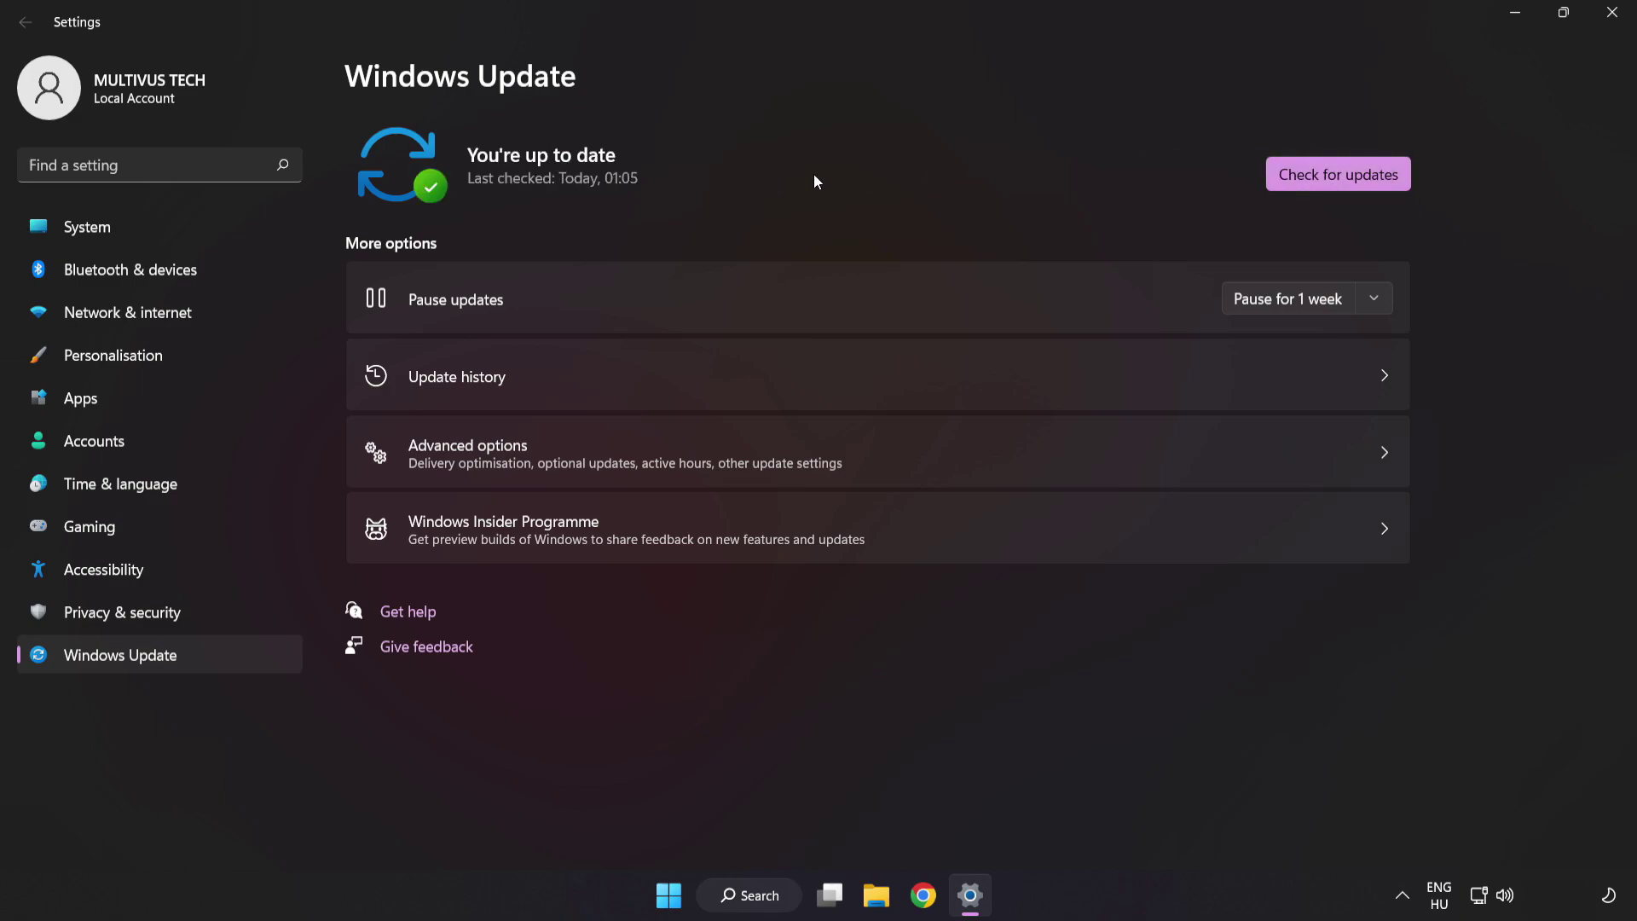
left_click(1611, 24)
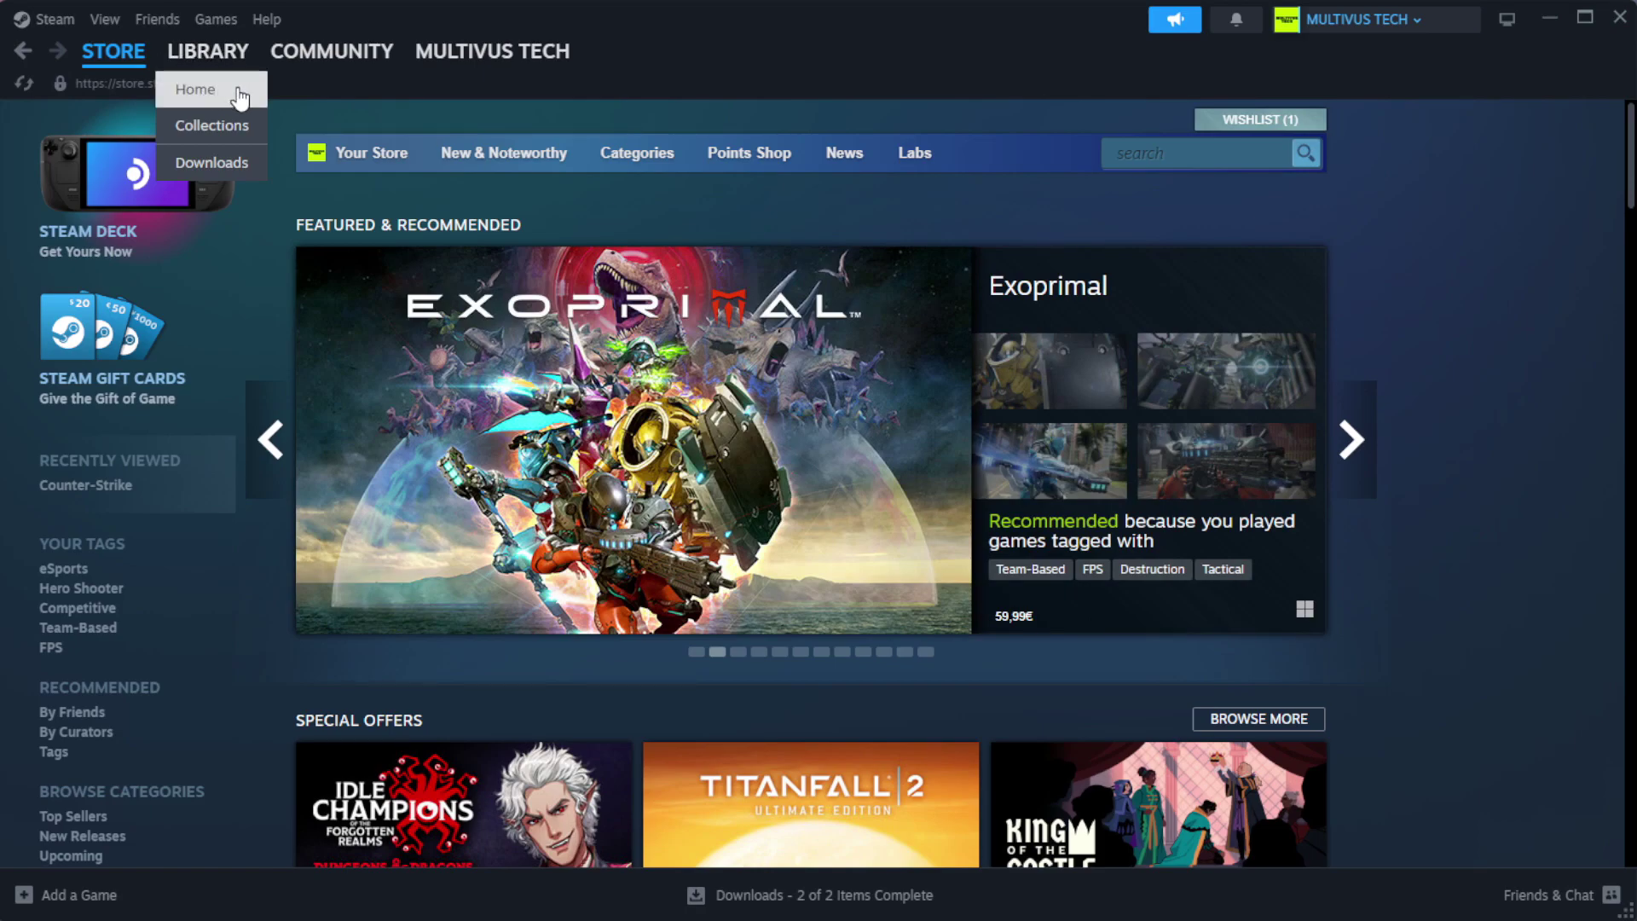
Go to the Steam Library home and bring up the context menu for YOUR NOT WORKING GAME.
left_click(237, 90)
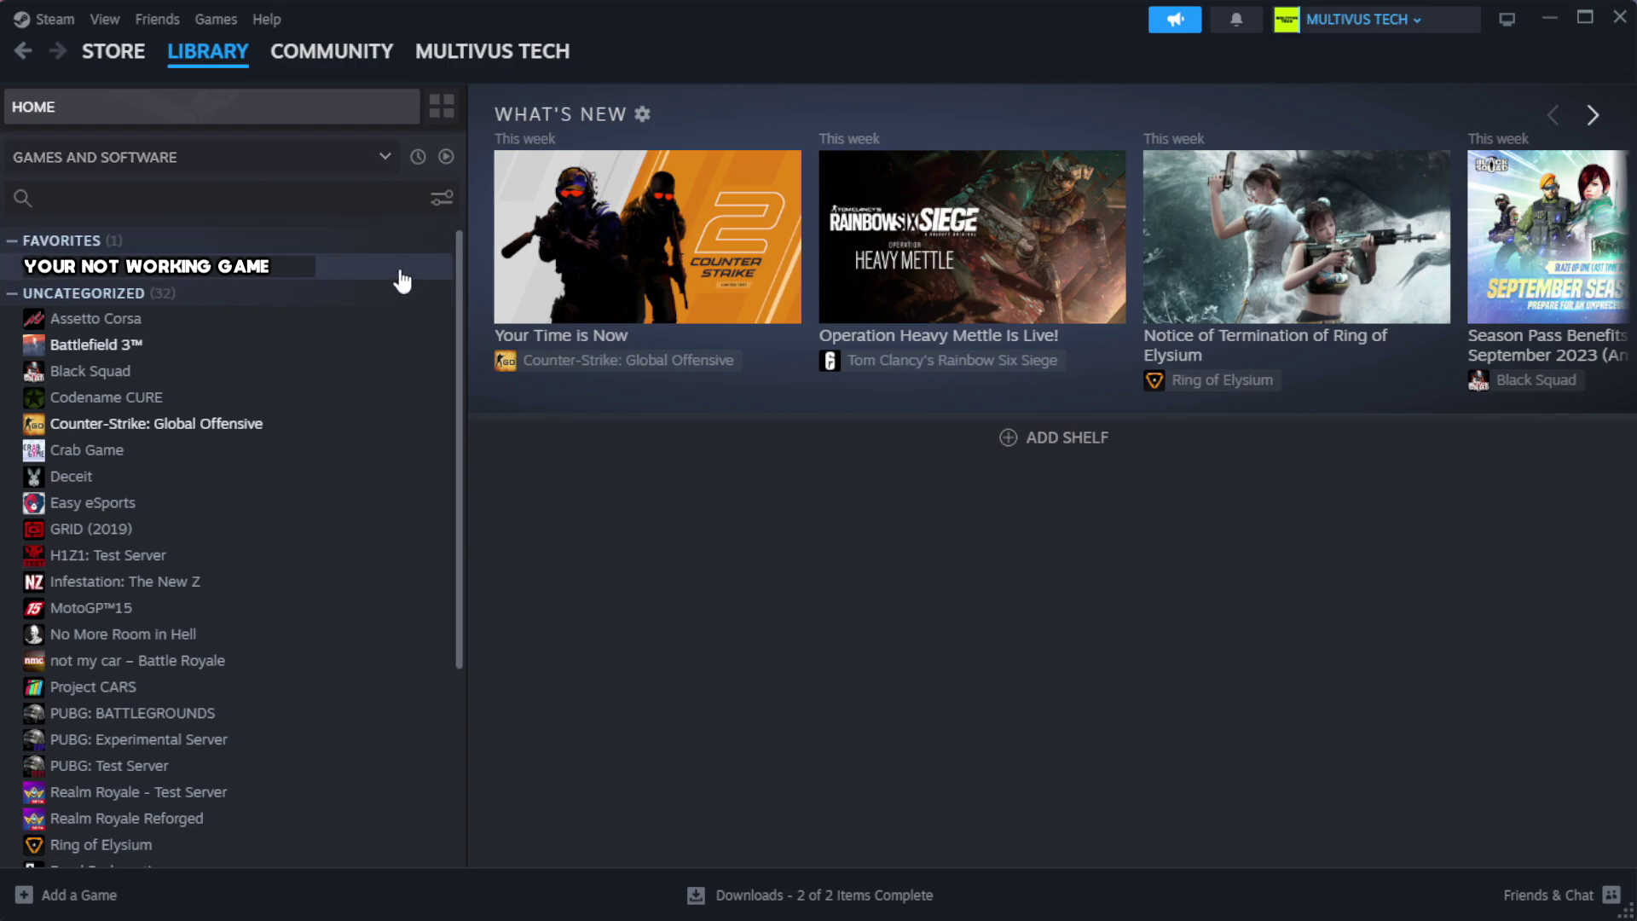
right_click(404, 271)
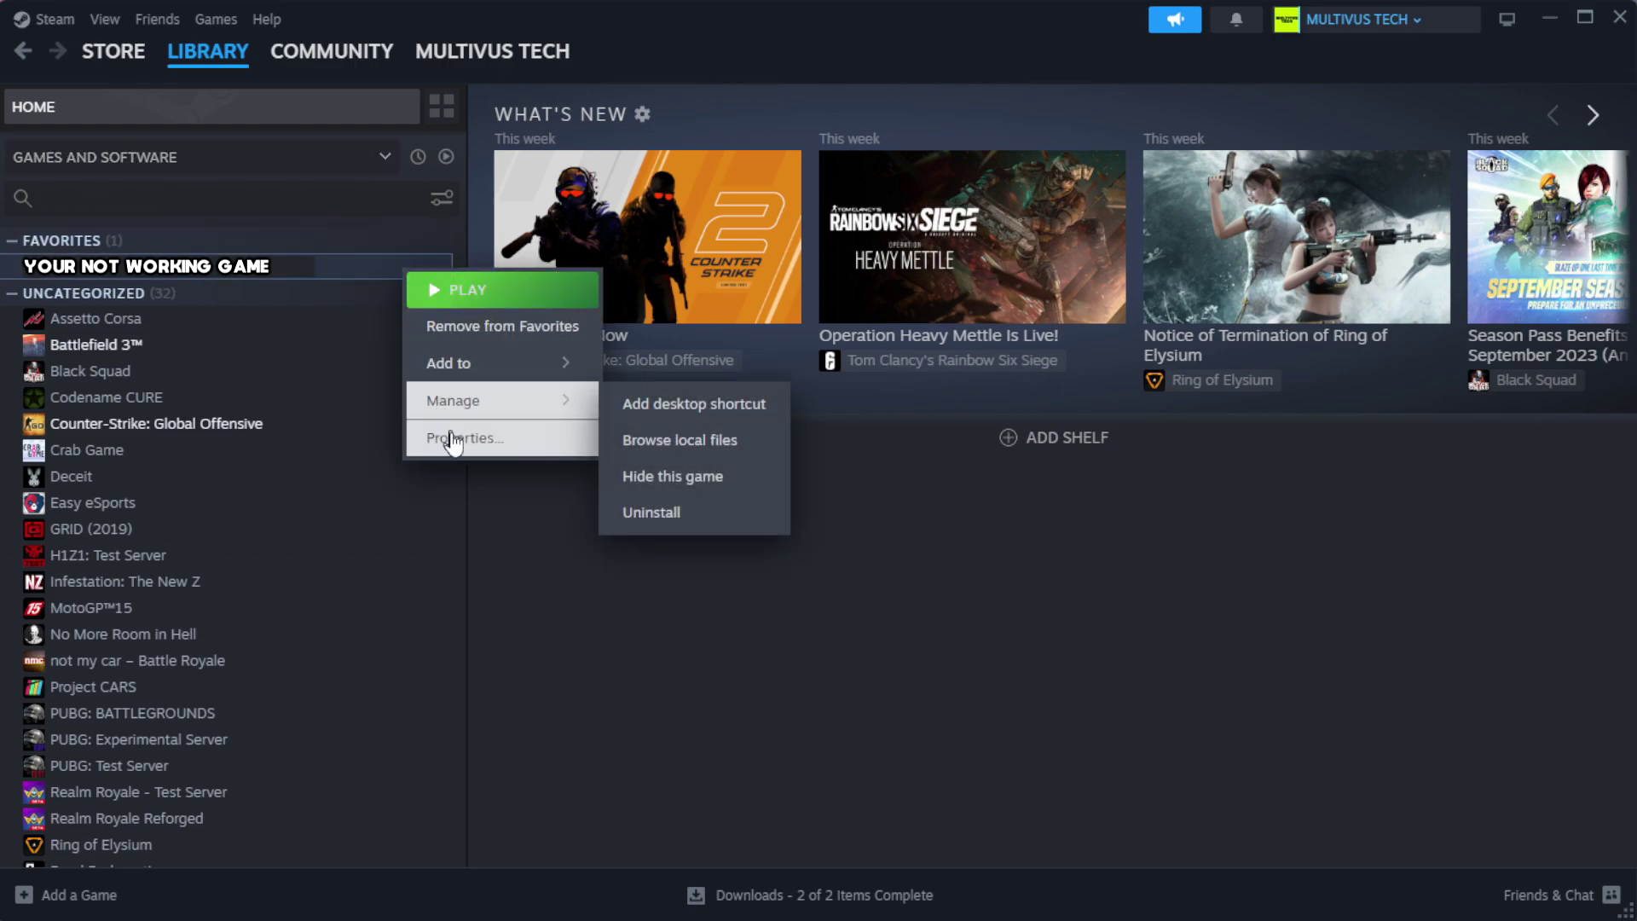
In the game's Properties, verify integrity of installed files, validating all 1039 files.
left_click(511, 443)
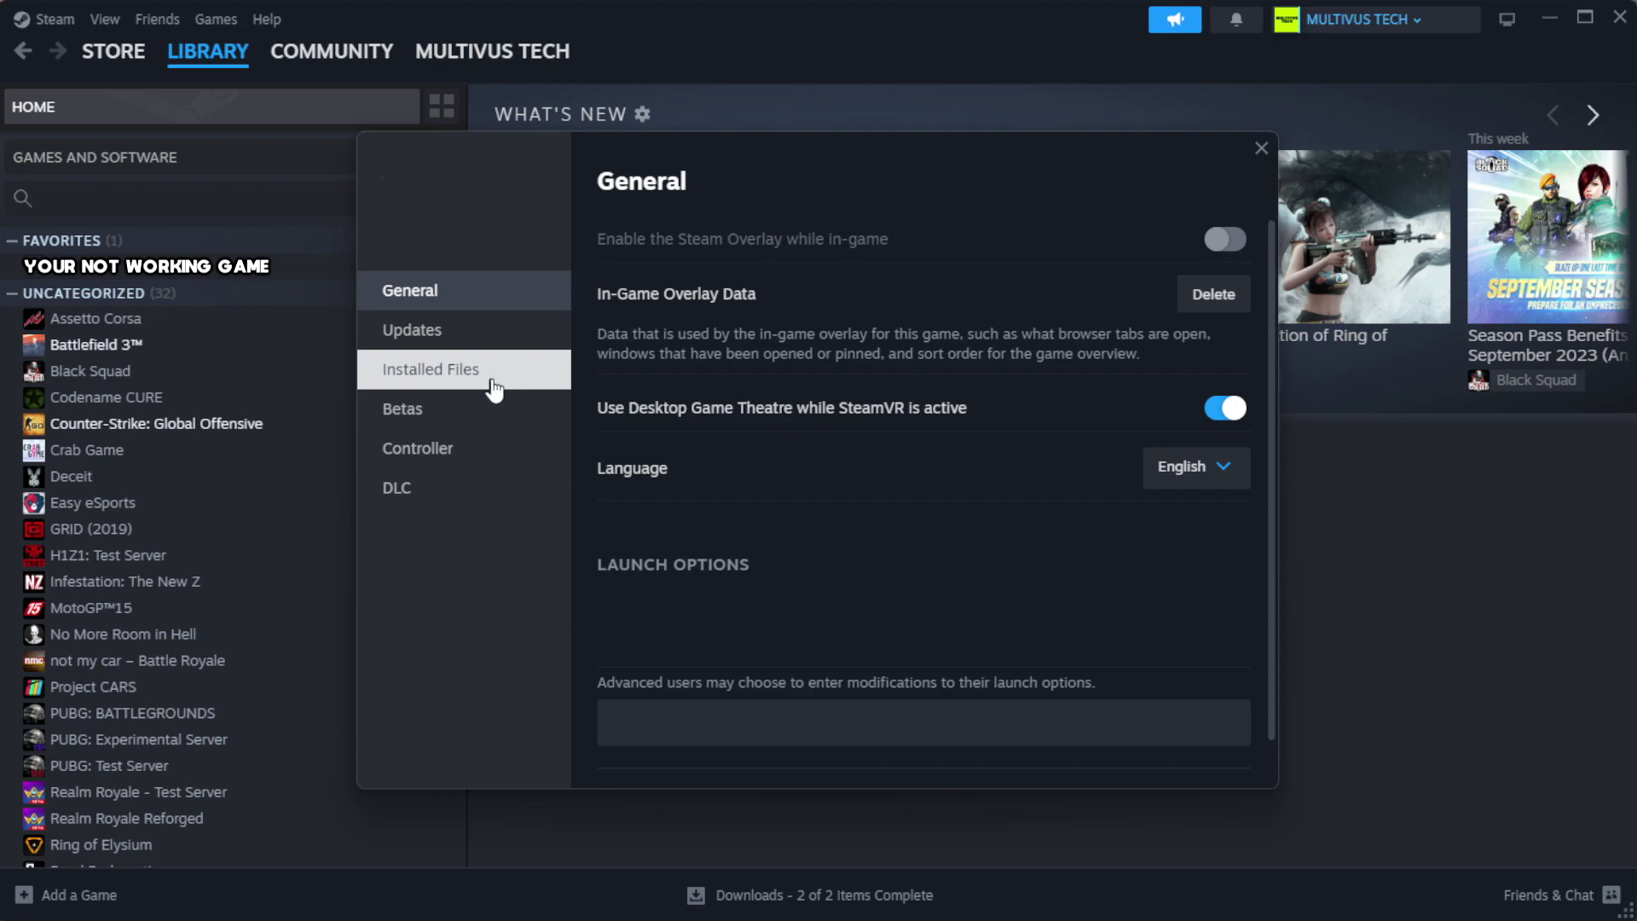
left_click(537, 388)
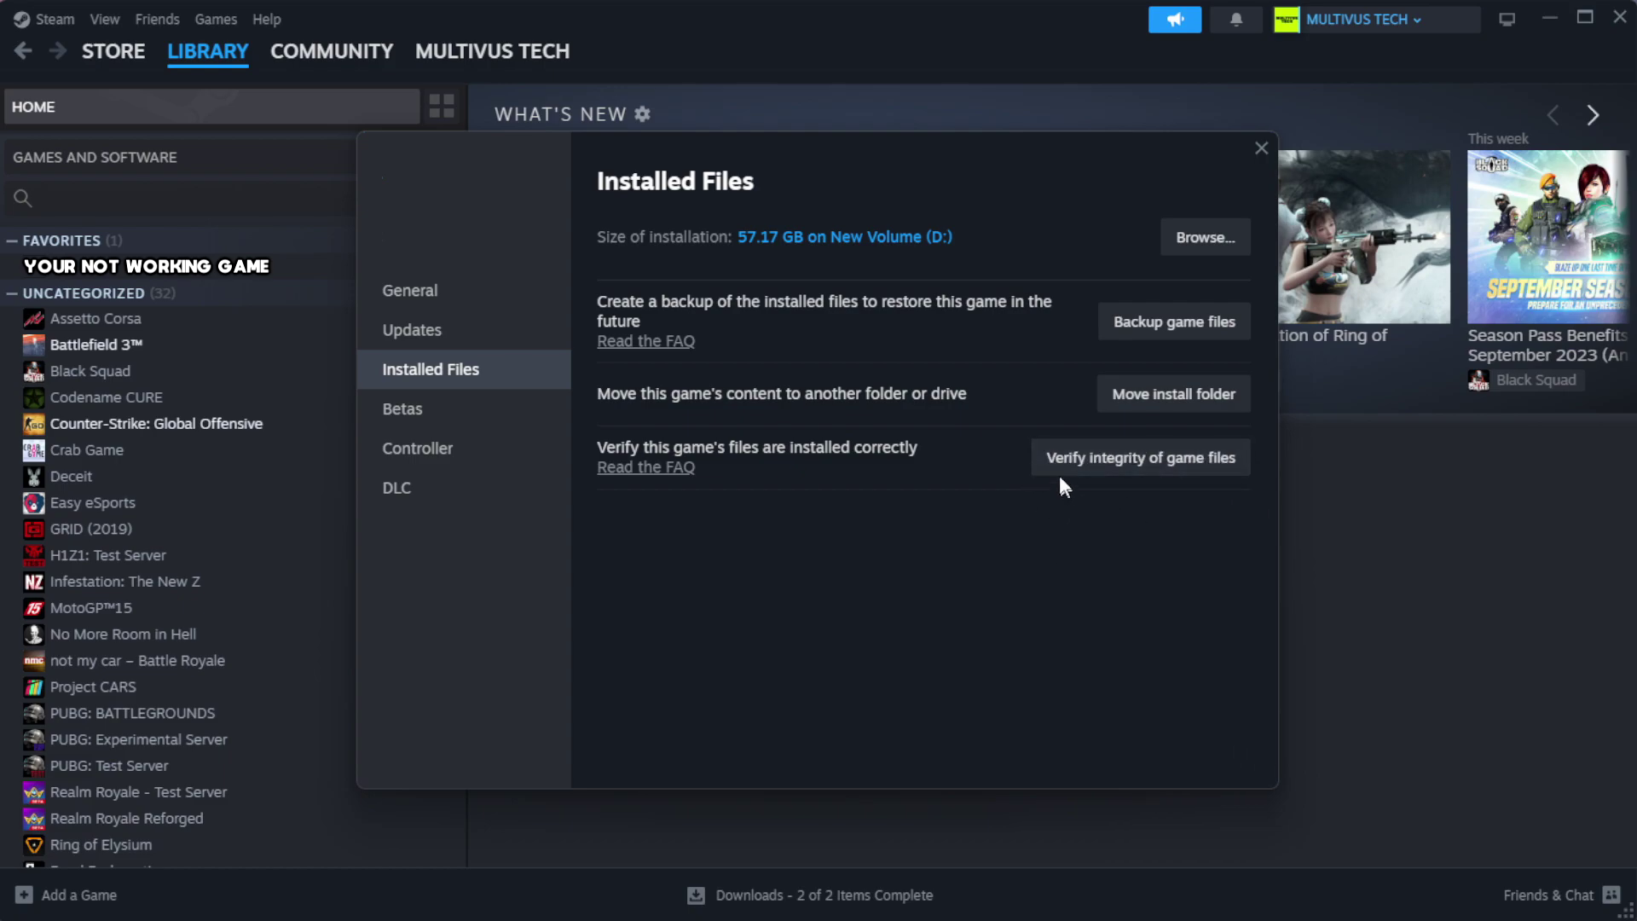
left_click(1149, 461)
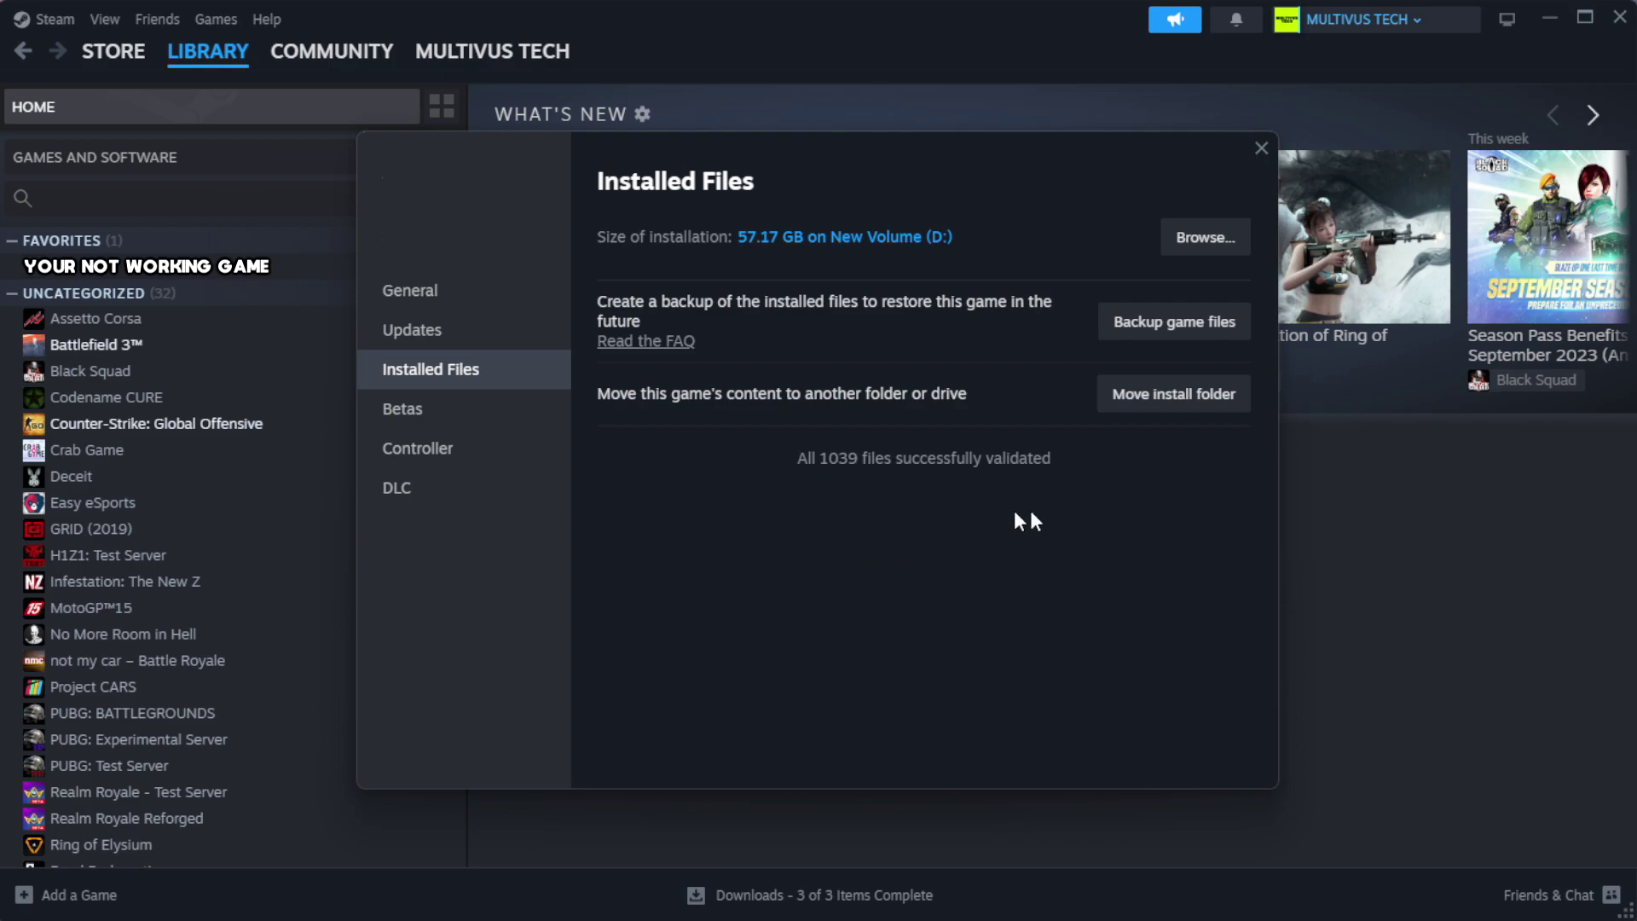
Open the game's steamapps\common install folder and bring up its shortcut's context menu.
left_click(1203, 243)
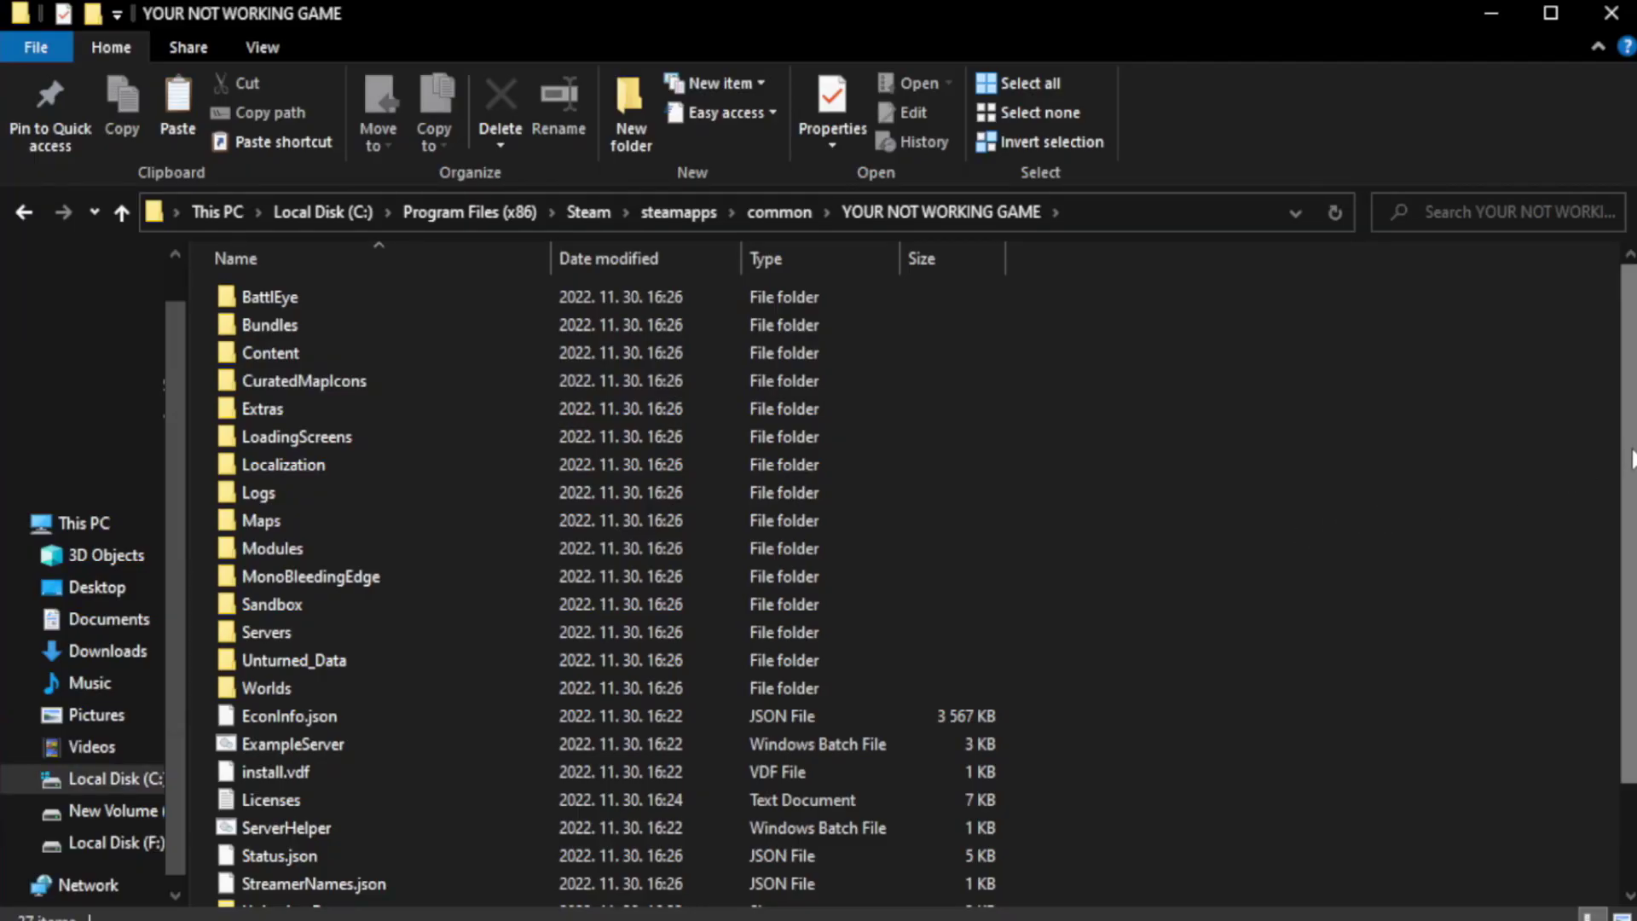
left_click_drag(1633, 505, 1635, 610)
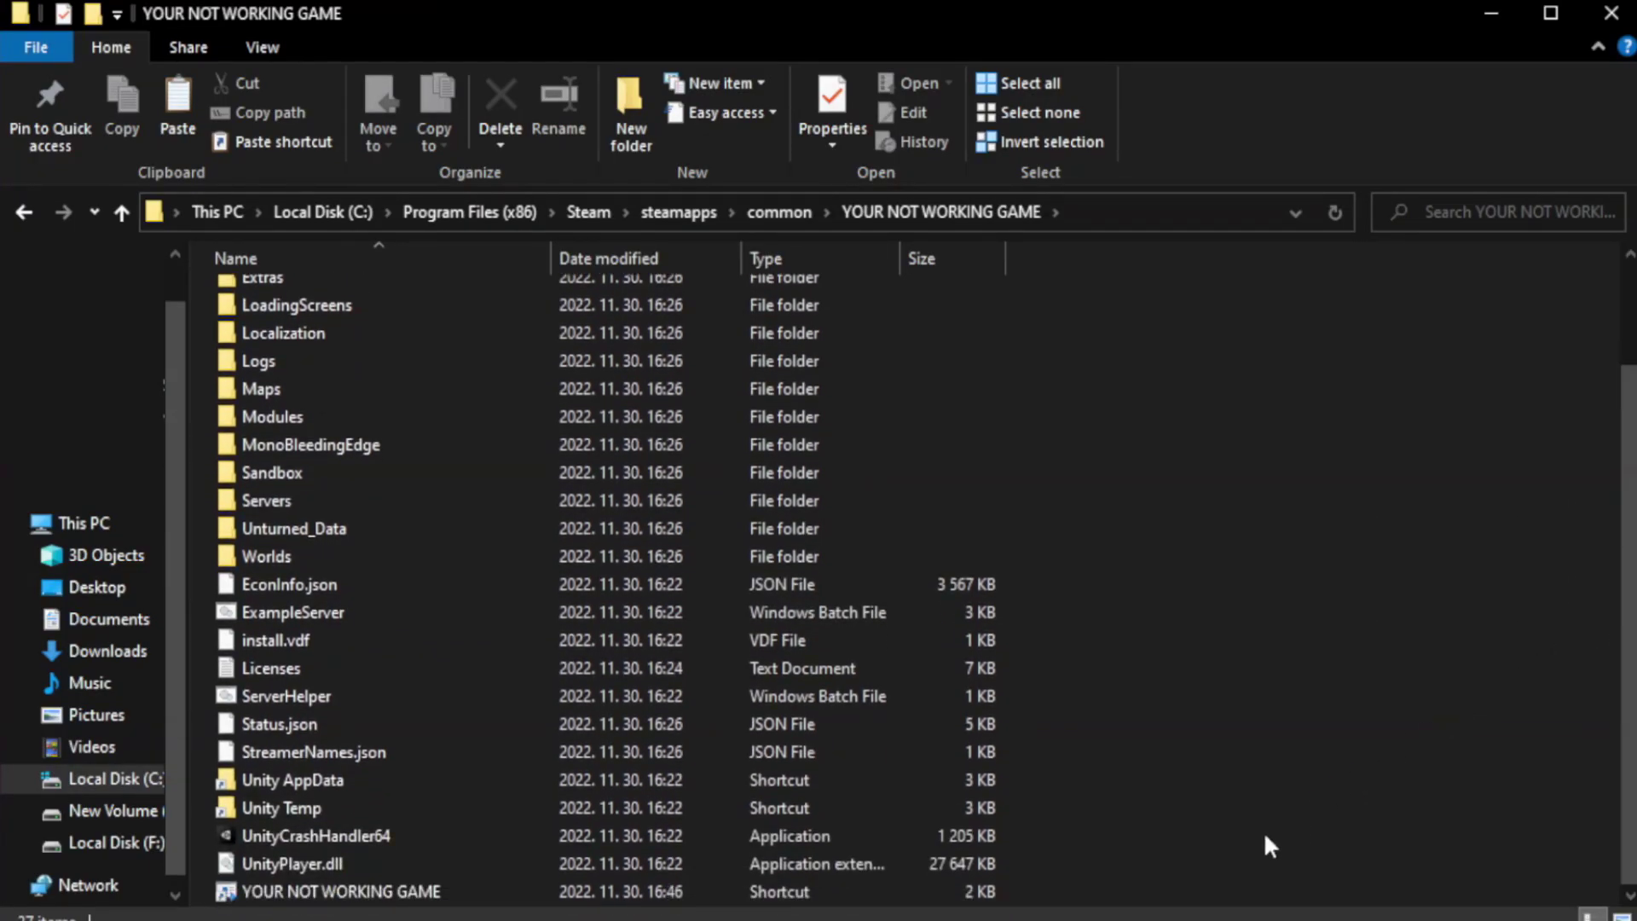
left_click(563, 895)
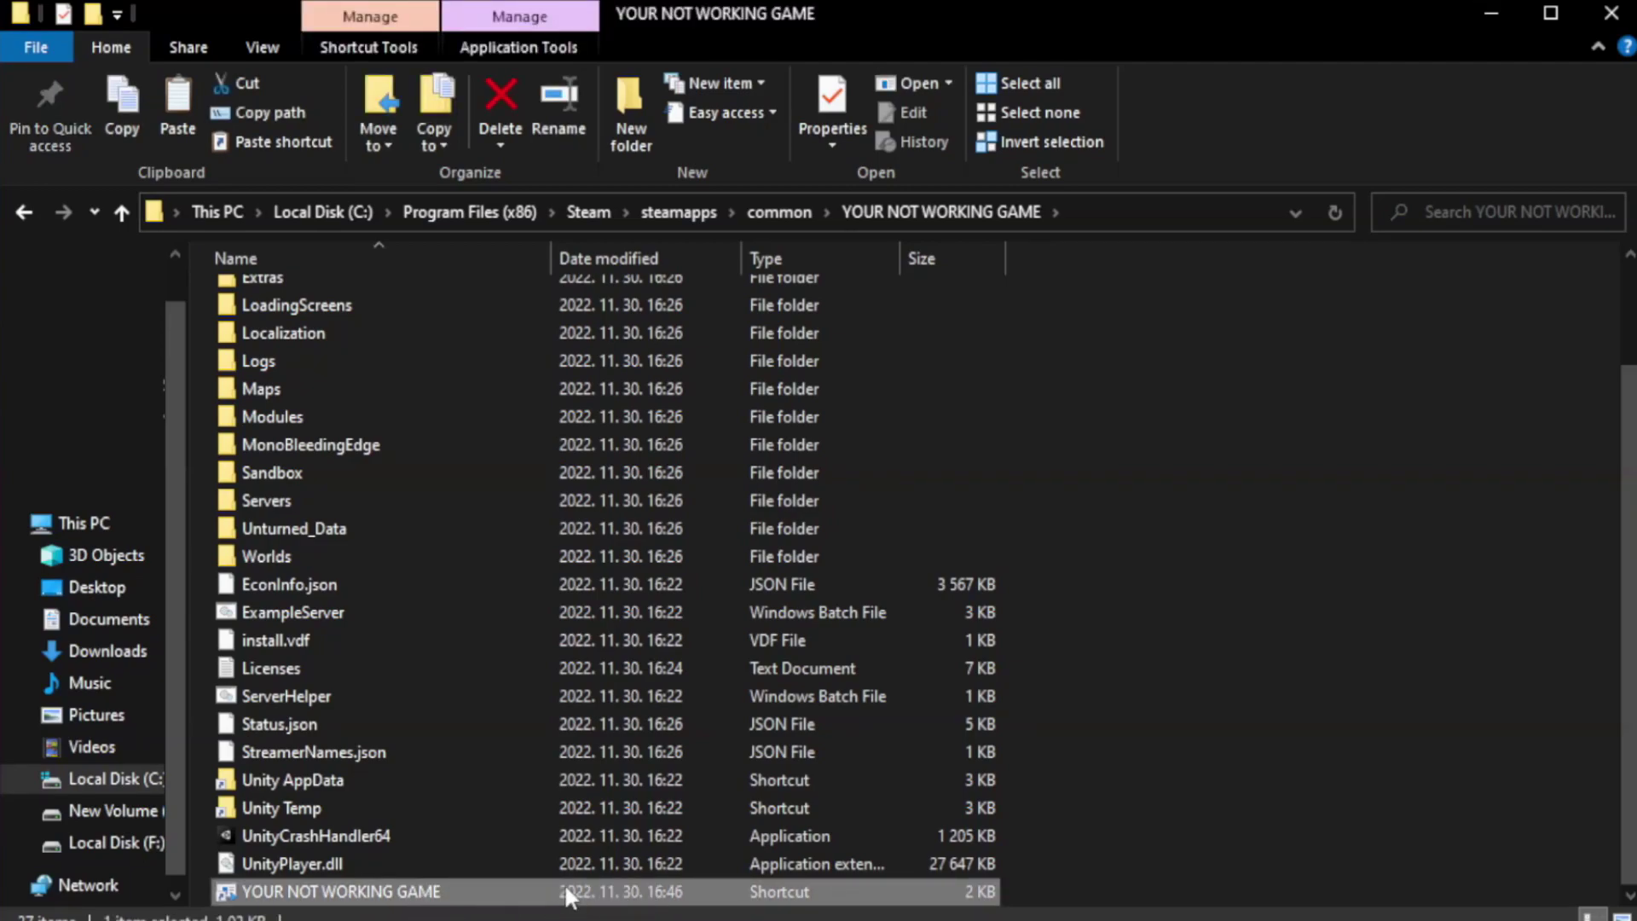
right_click(546, 887)
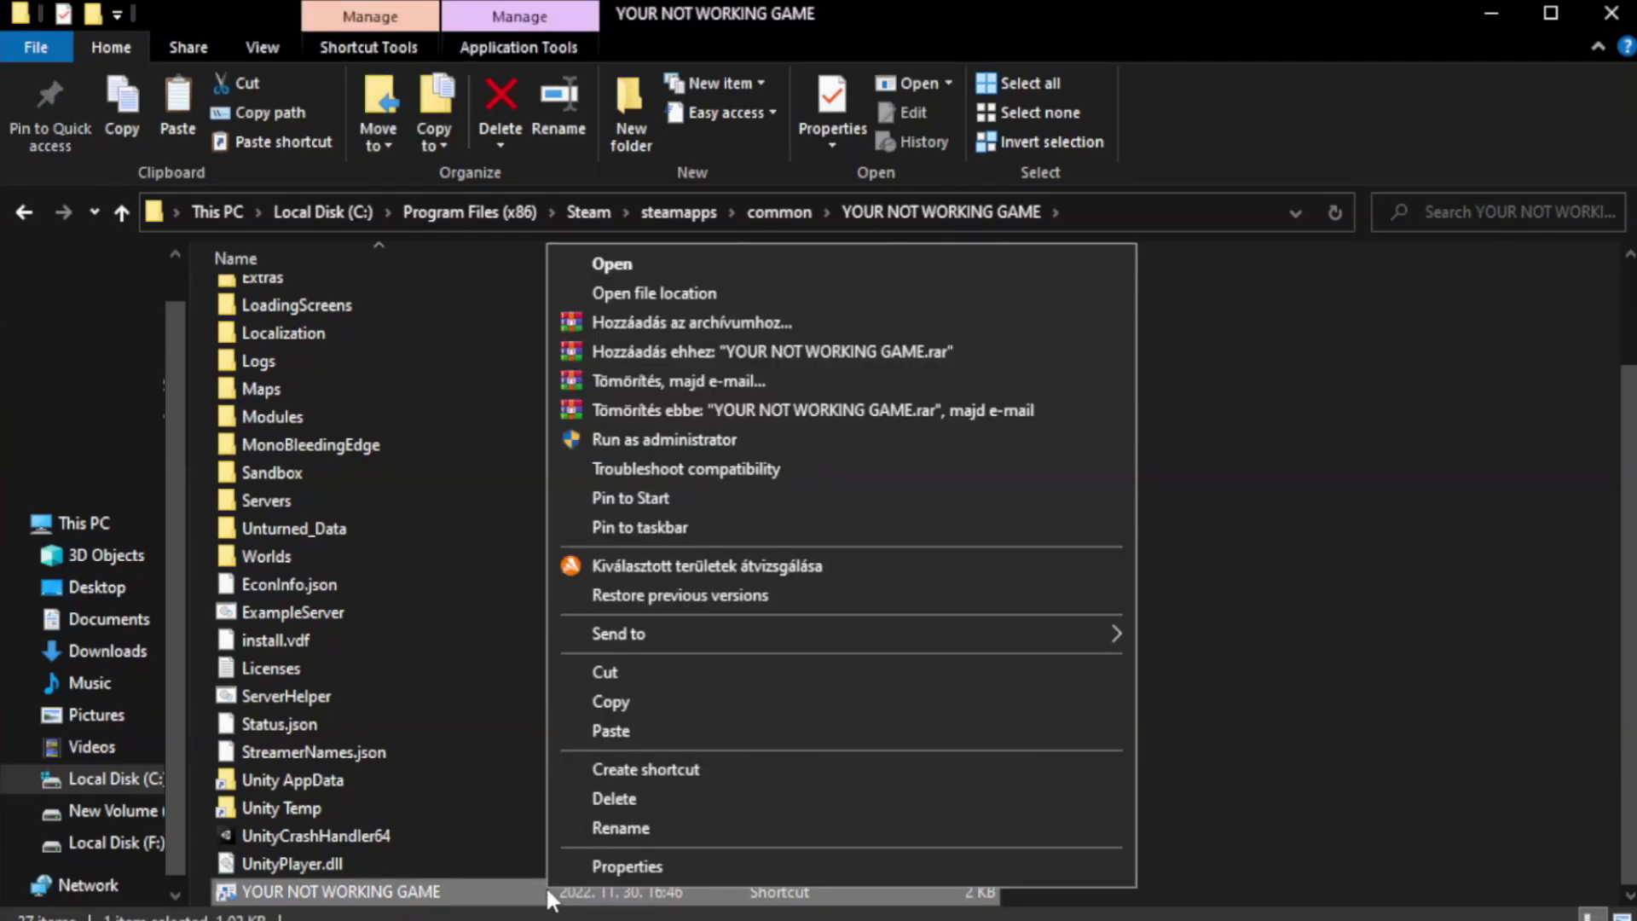
Open the shortcut's Properties, move the dialog into full view, and show the Compatibility tab.
left_click(835, 870)
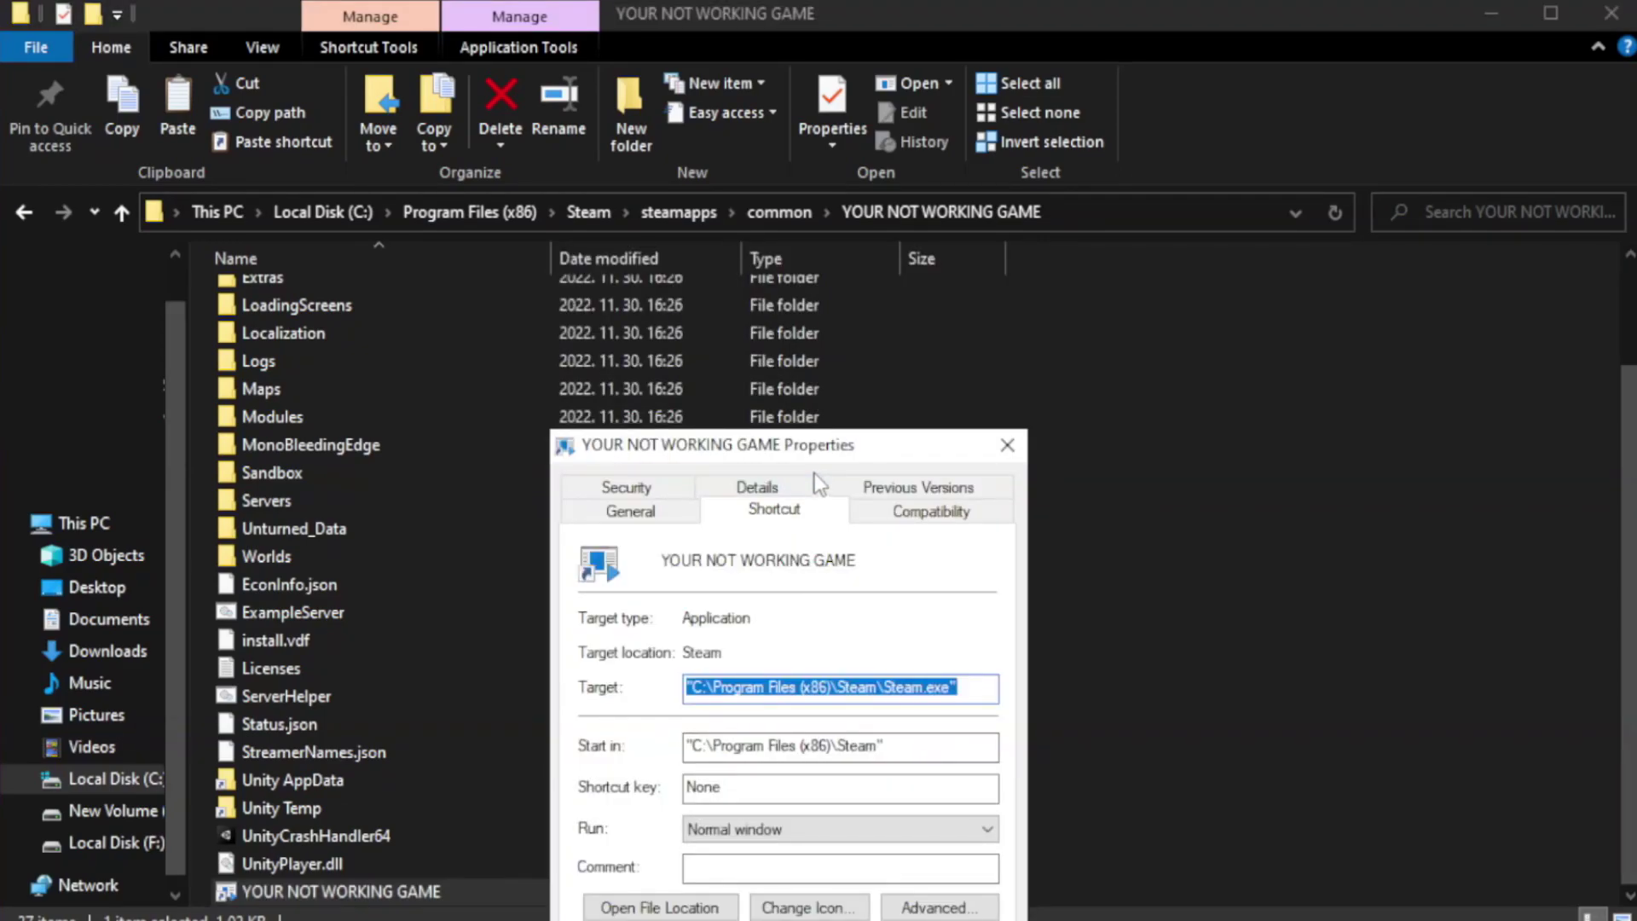
left_click_drag(824, 453, 822, 167)
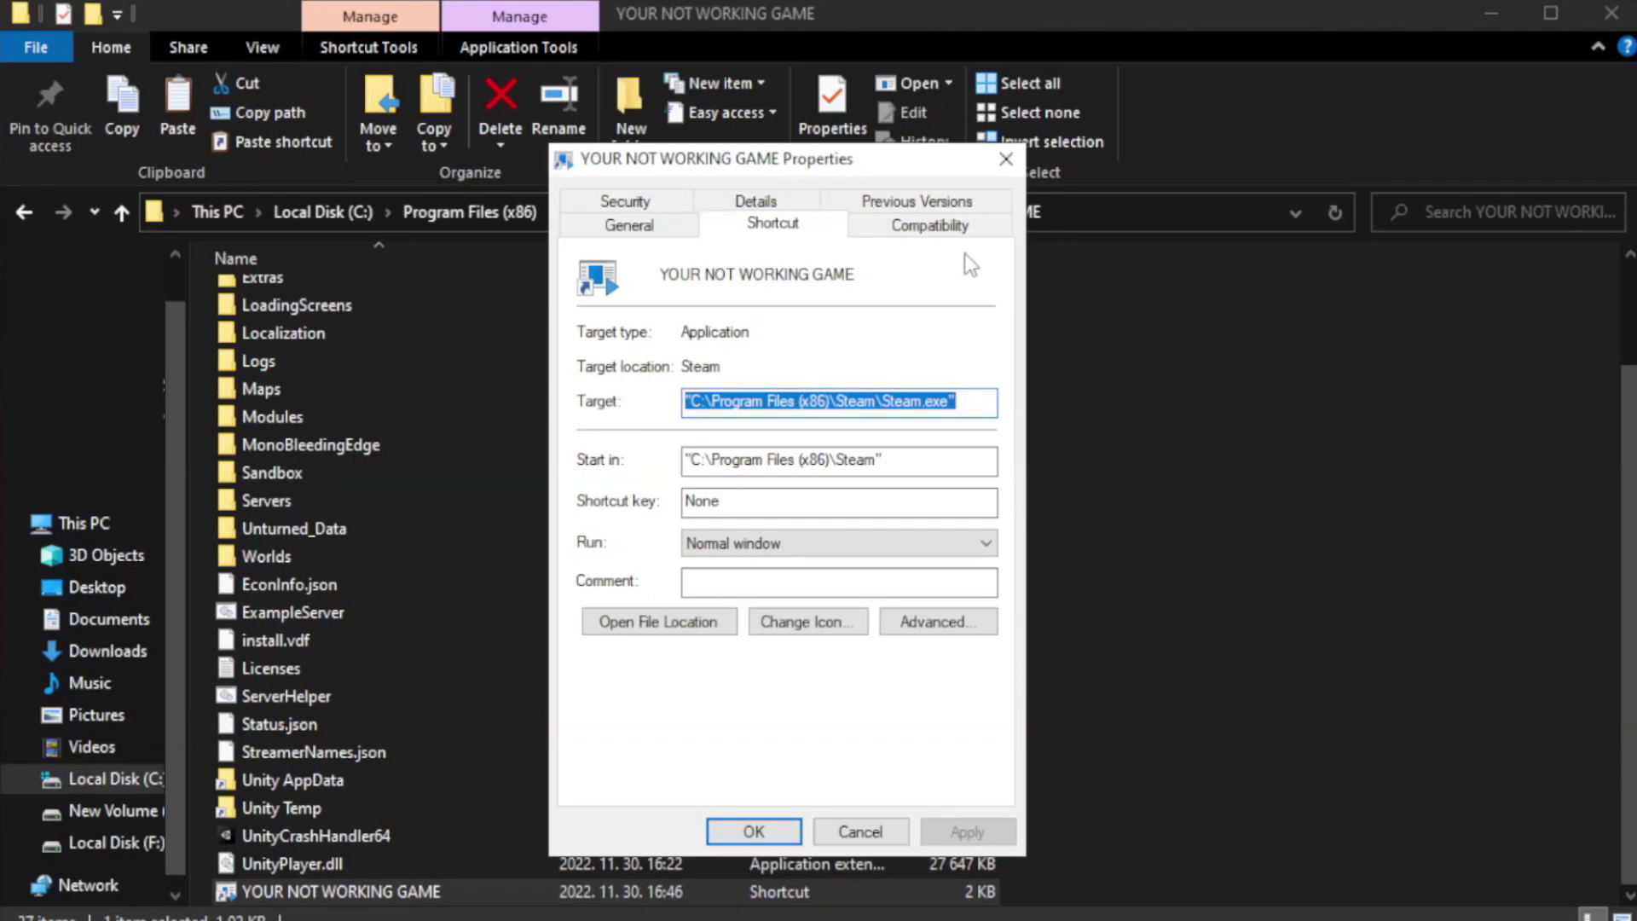
left_click(922, 237)
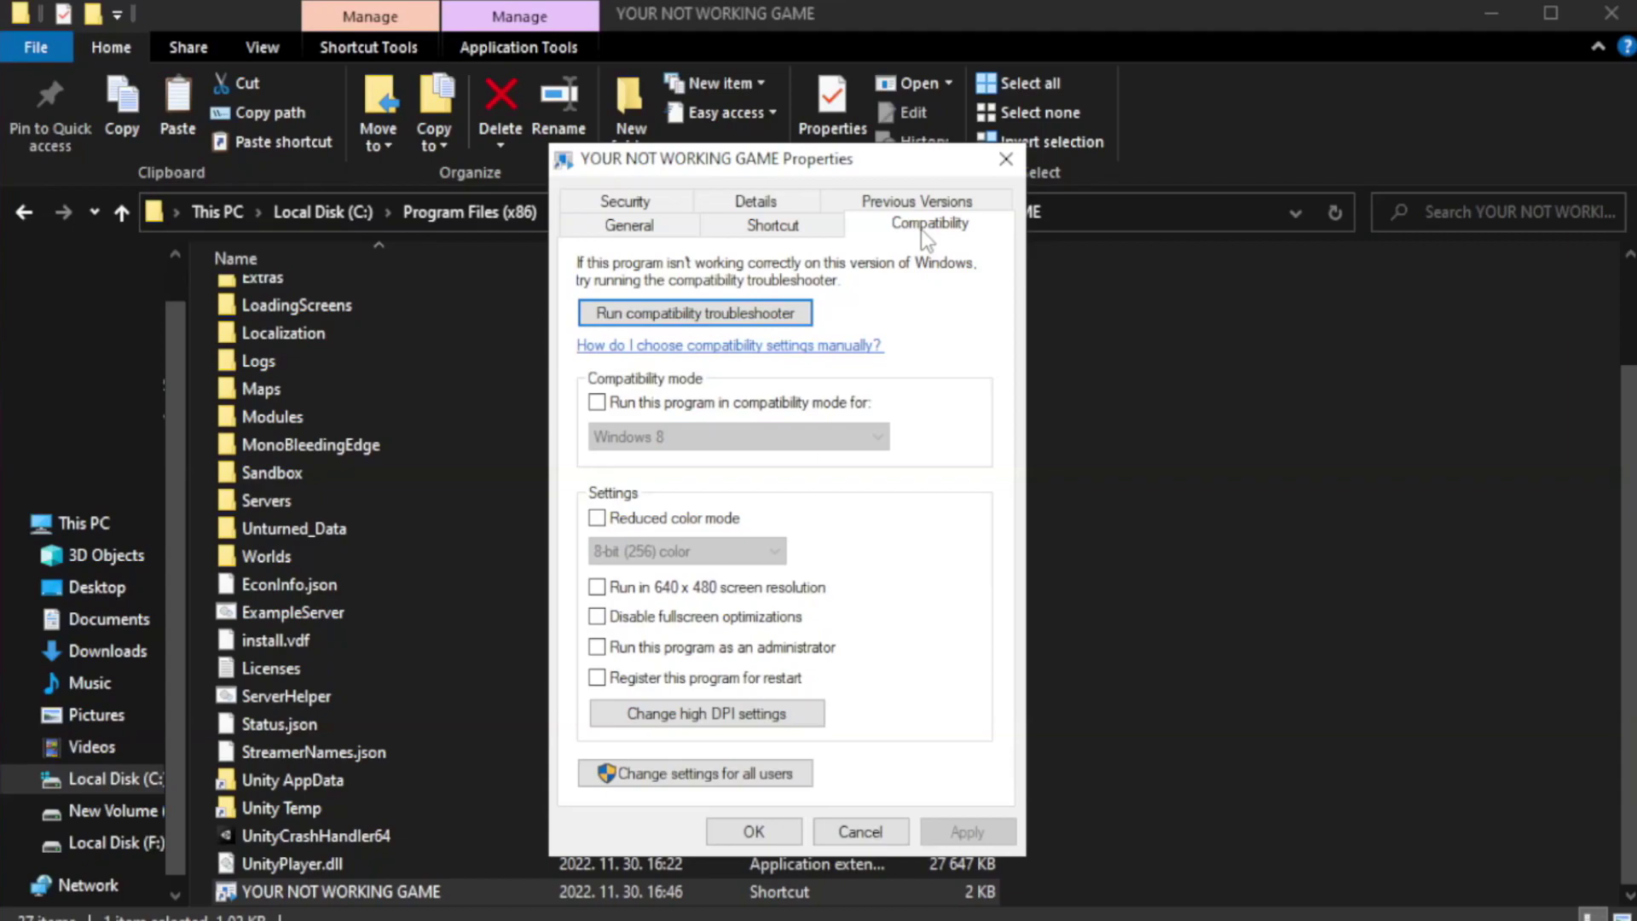
Enable Windows 8 compatibility mode, disable fullscreen optimizations, run as administrator, and apply.
left_click(651, 409)
left_click(700, 435)
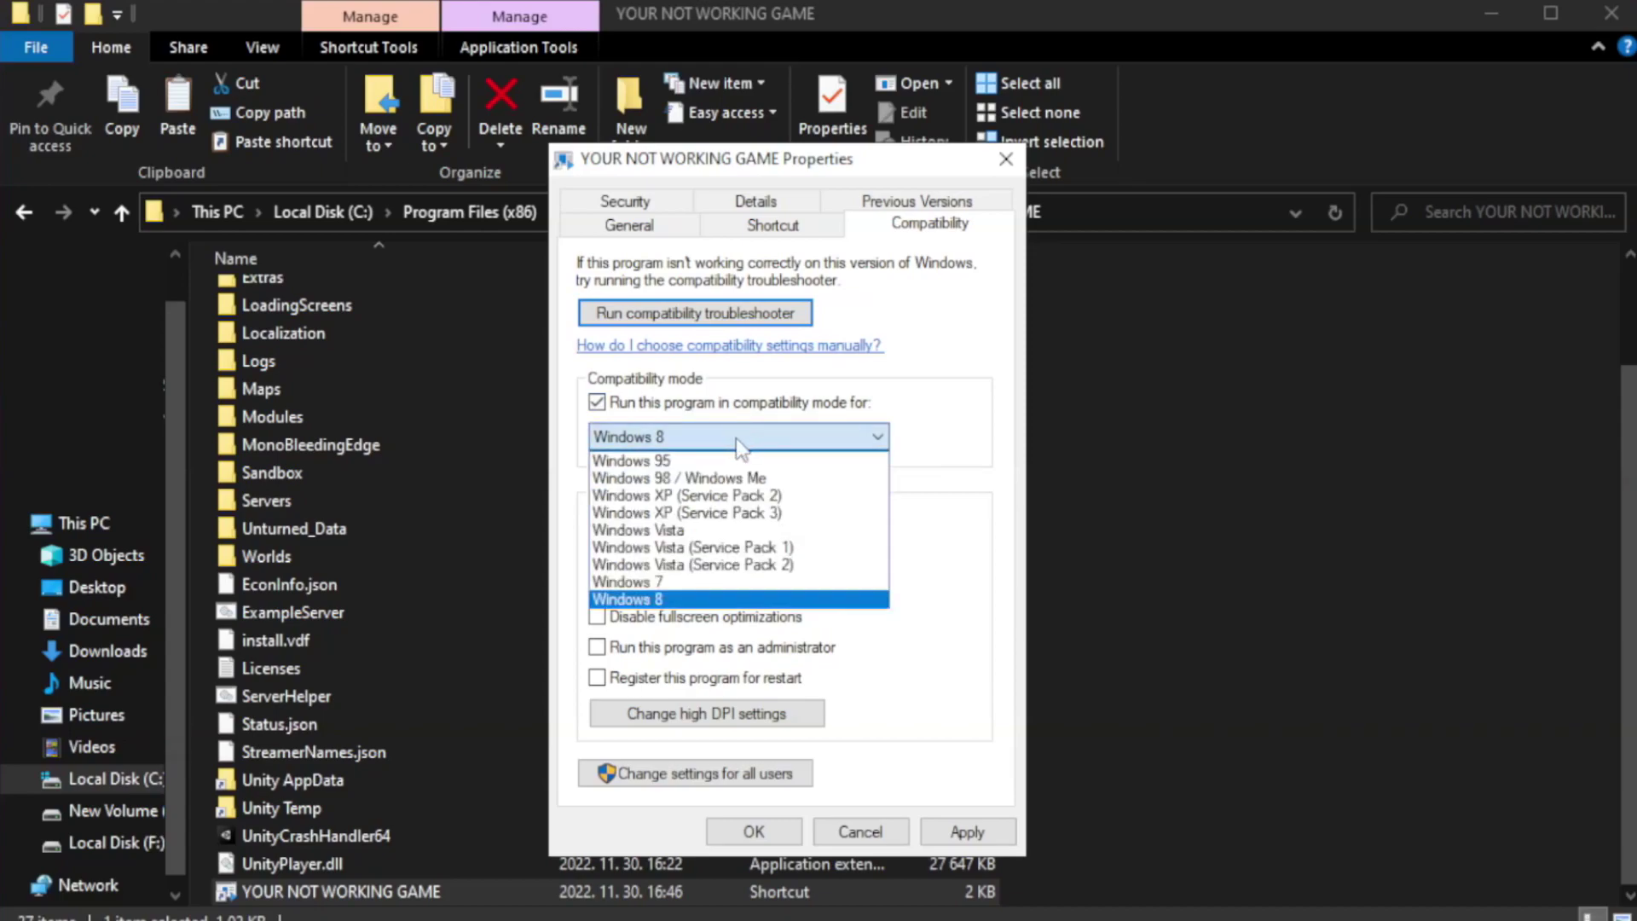
left_click(692, 598)
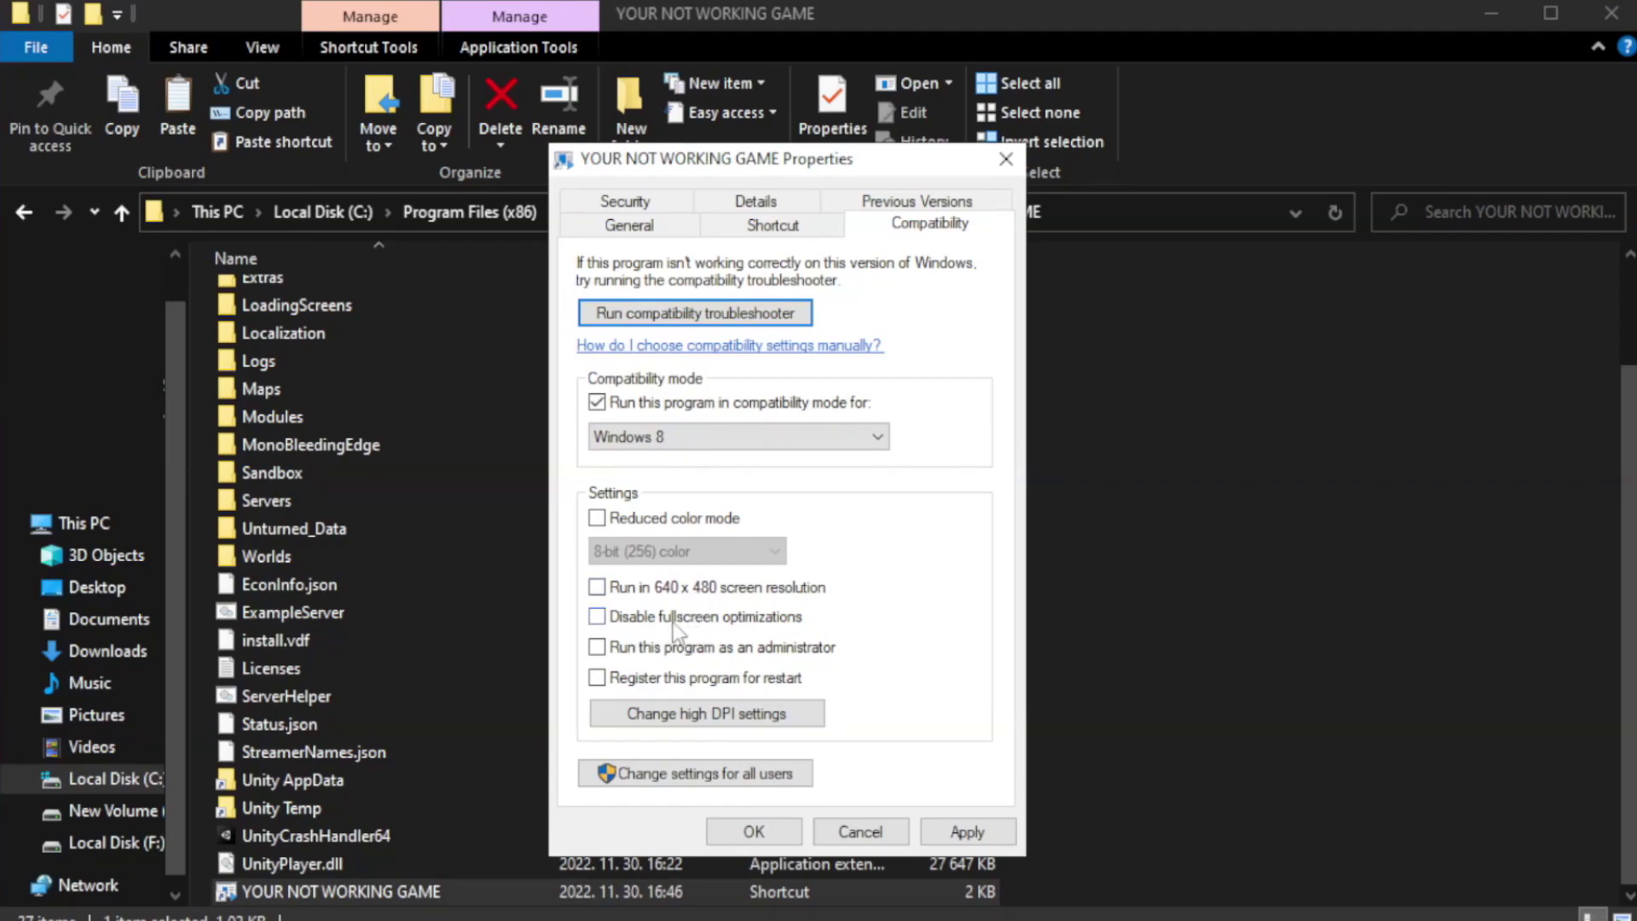
left_click(639, 620)
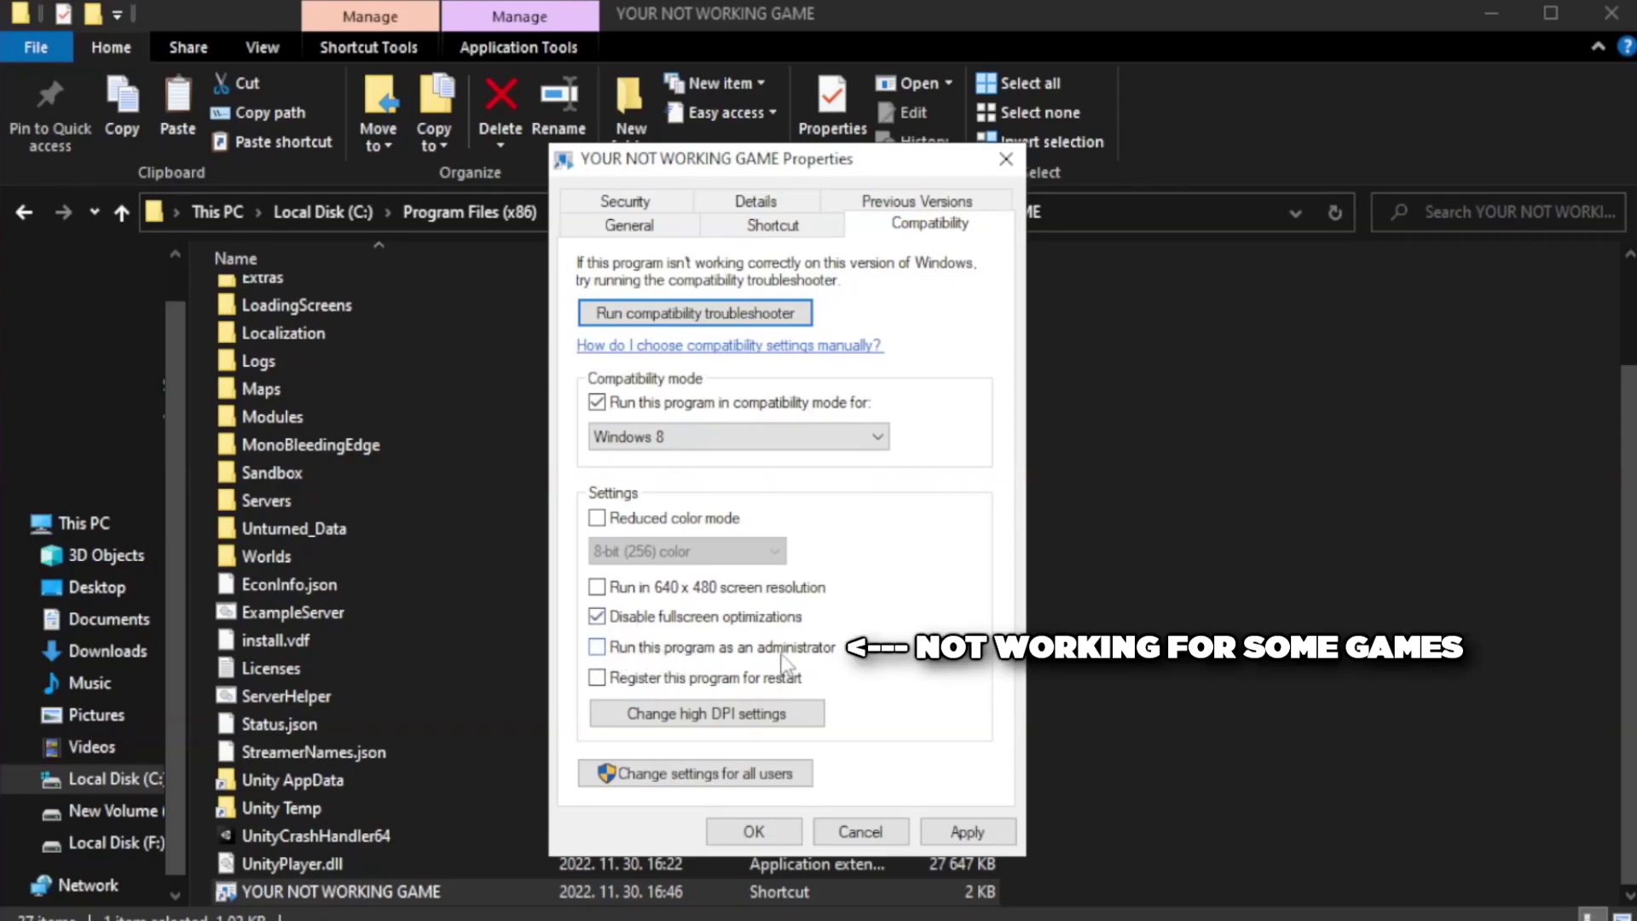
left_click(643, 656)
left_click(962, 839)
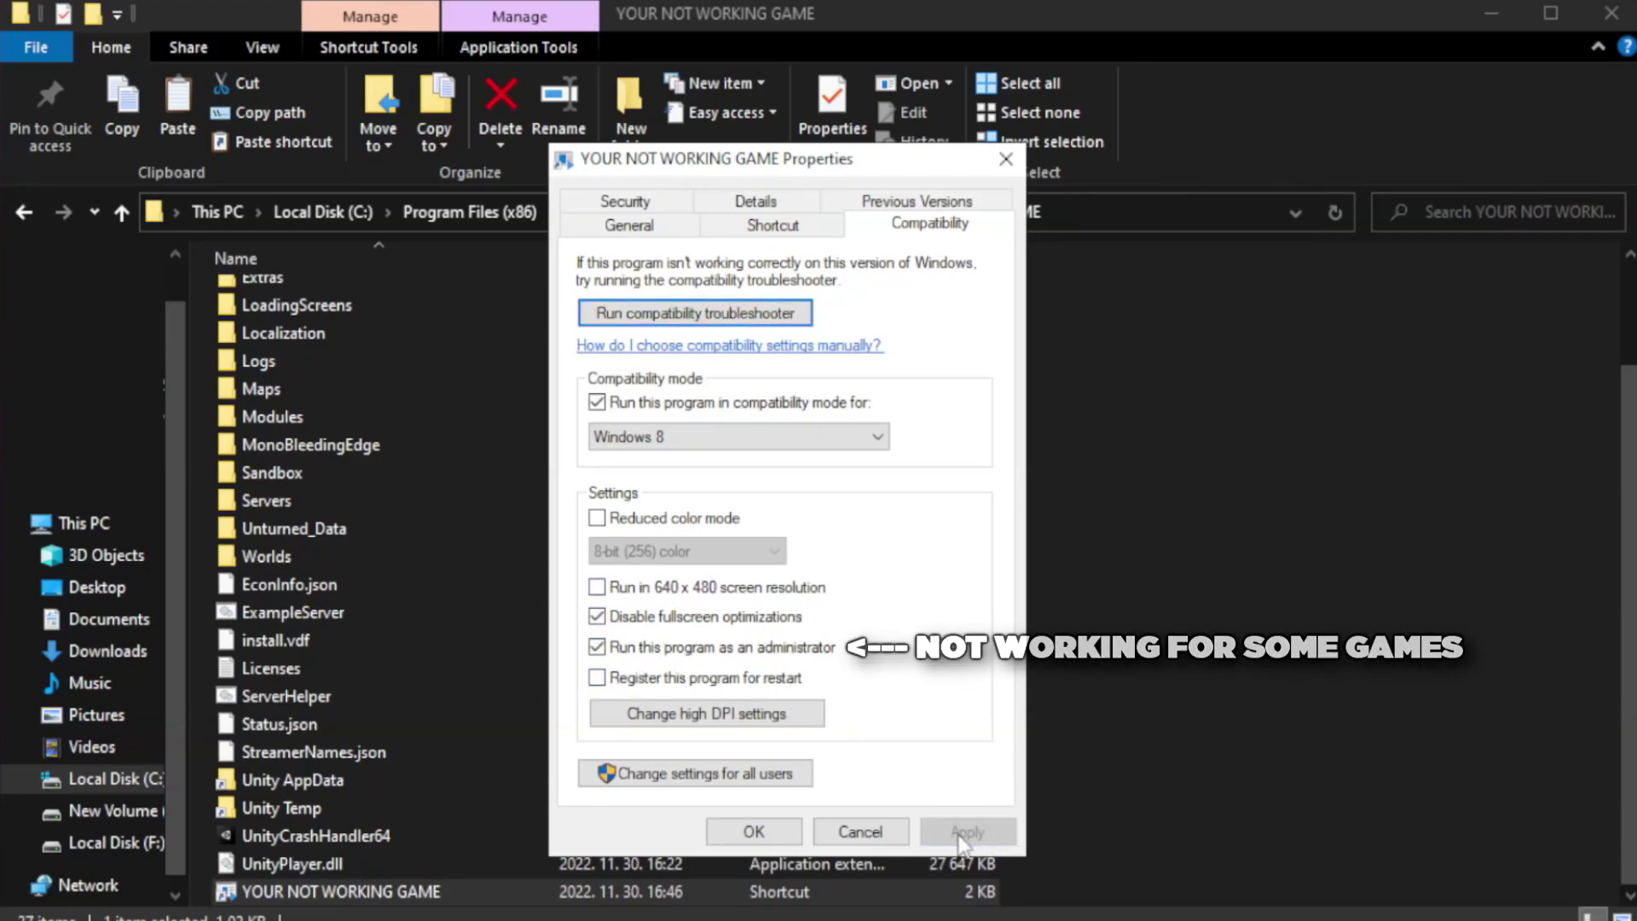
left_click(752, 832)
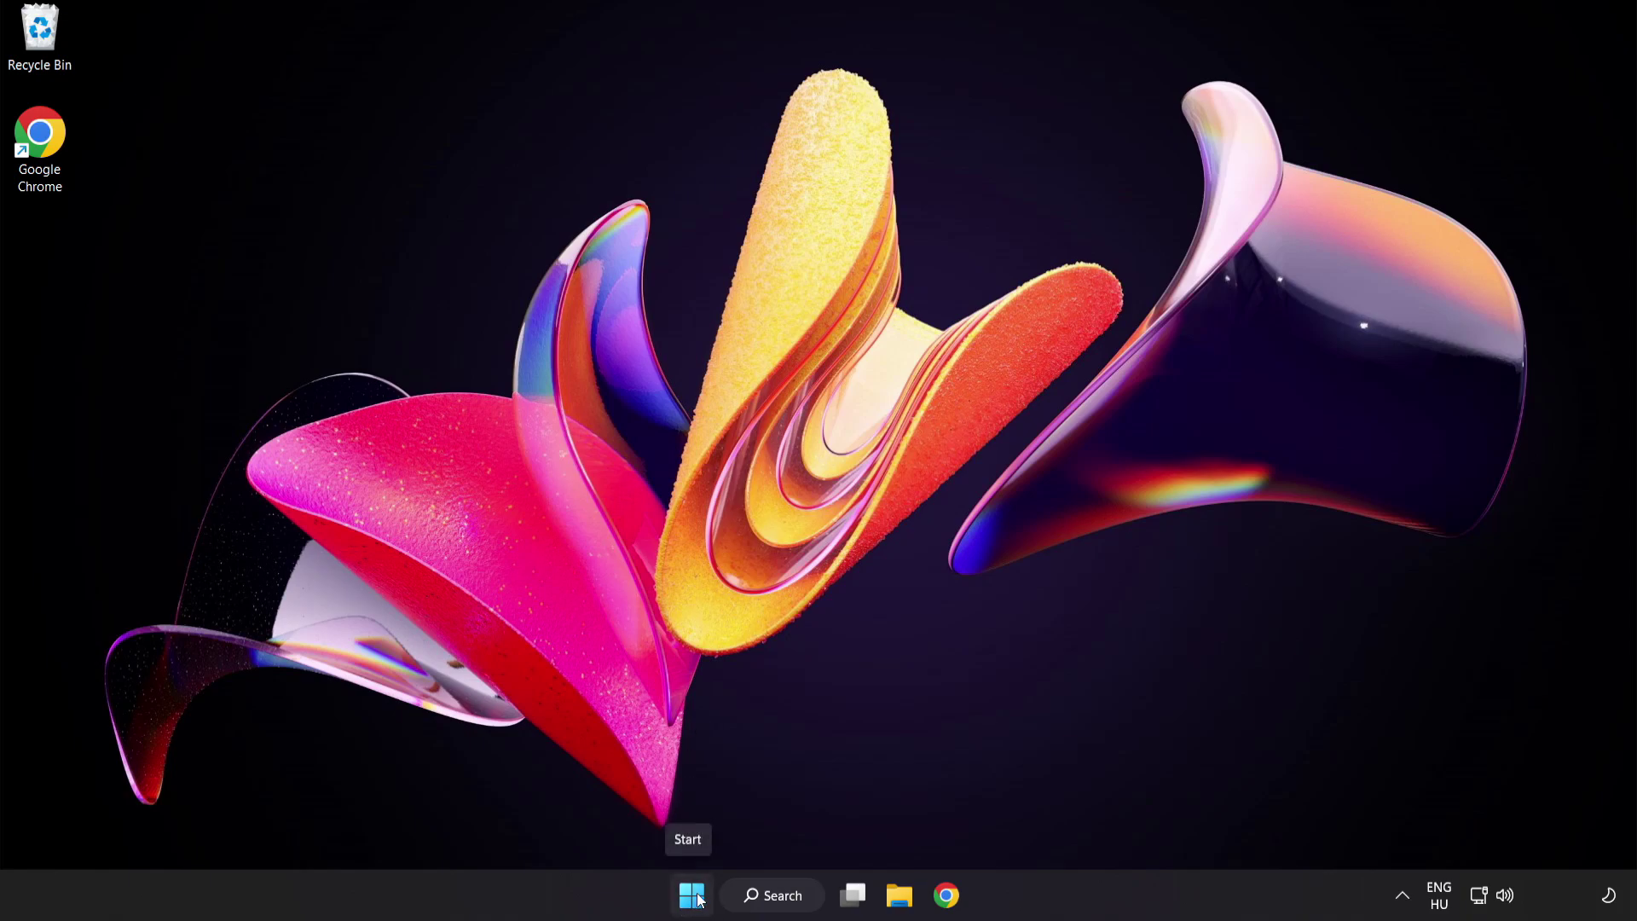
Bring up the Win+X Quick Link menu from the Start button.
right_click(697, 900)
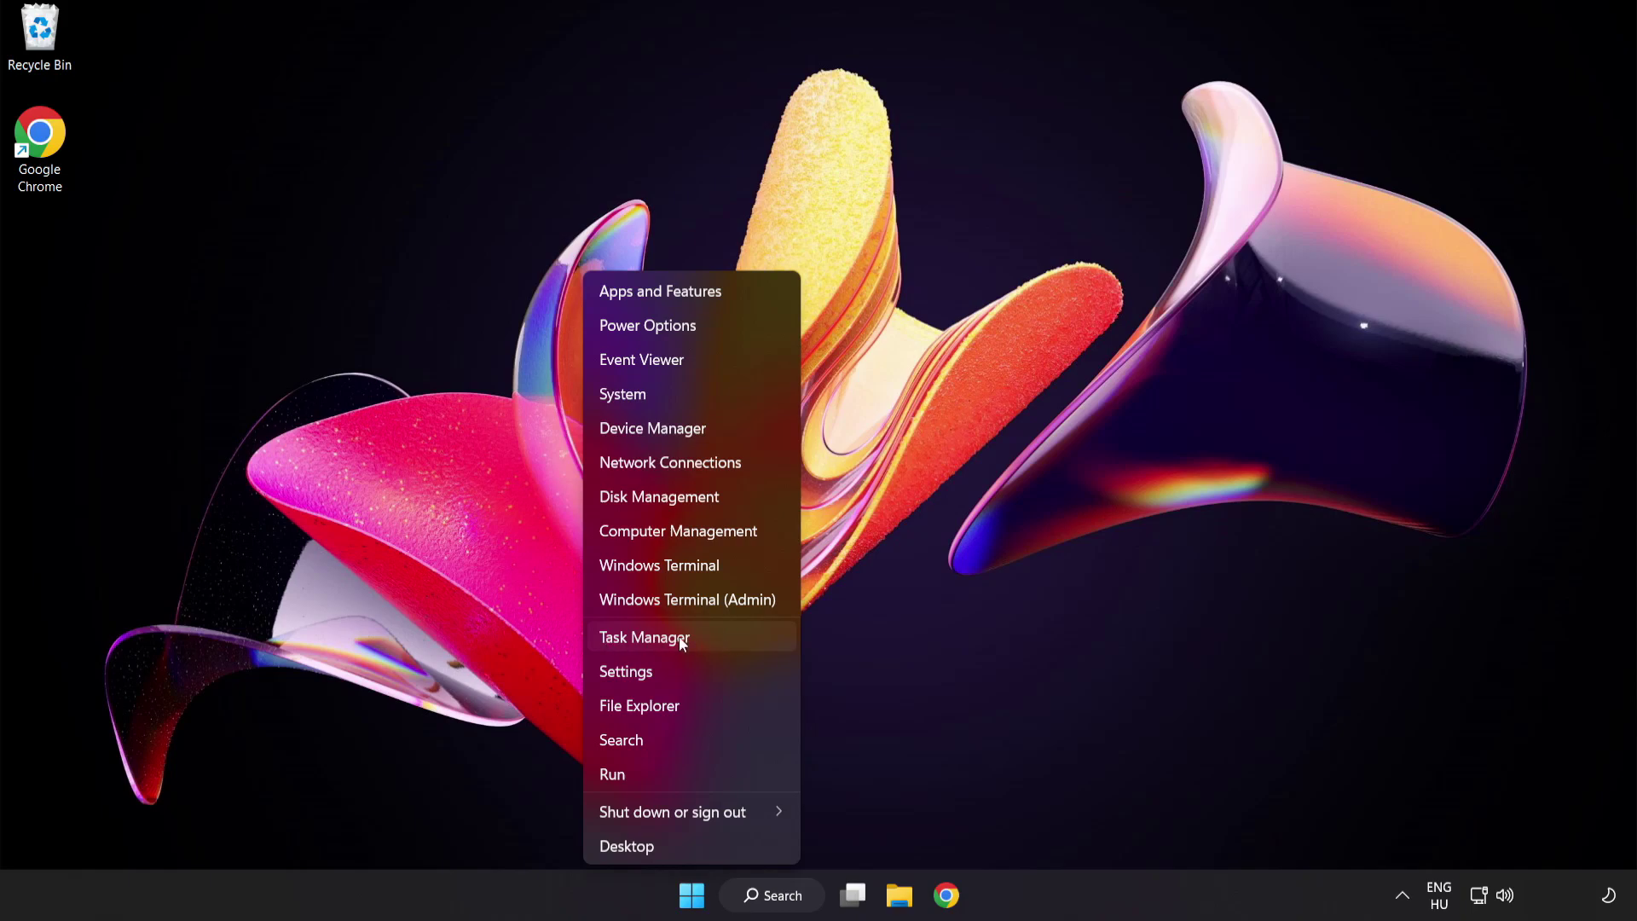
In Task Manager's Startup apps, disable Cortana and Phone Link.
left_click(708, 636)
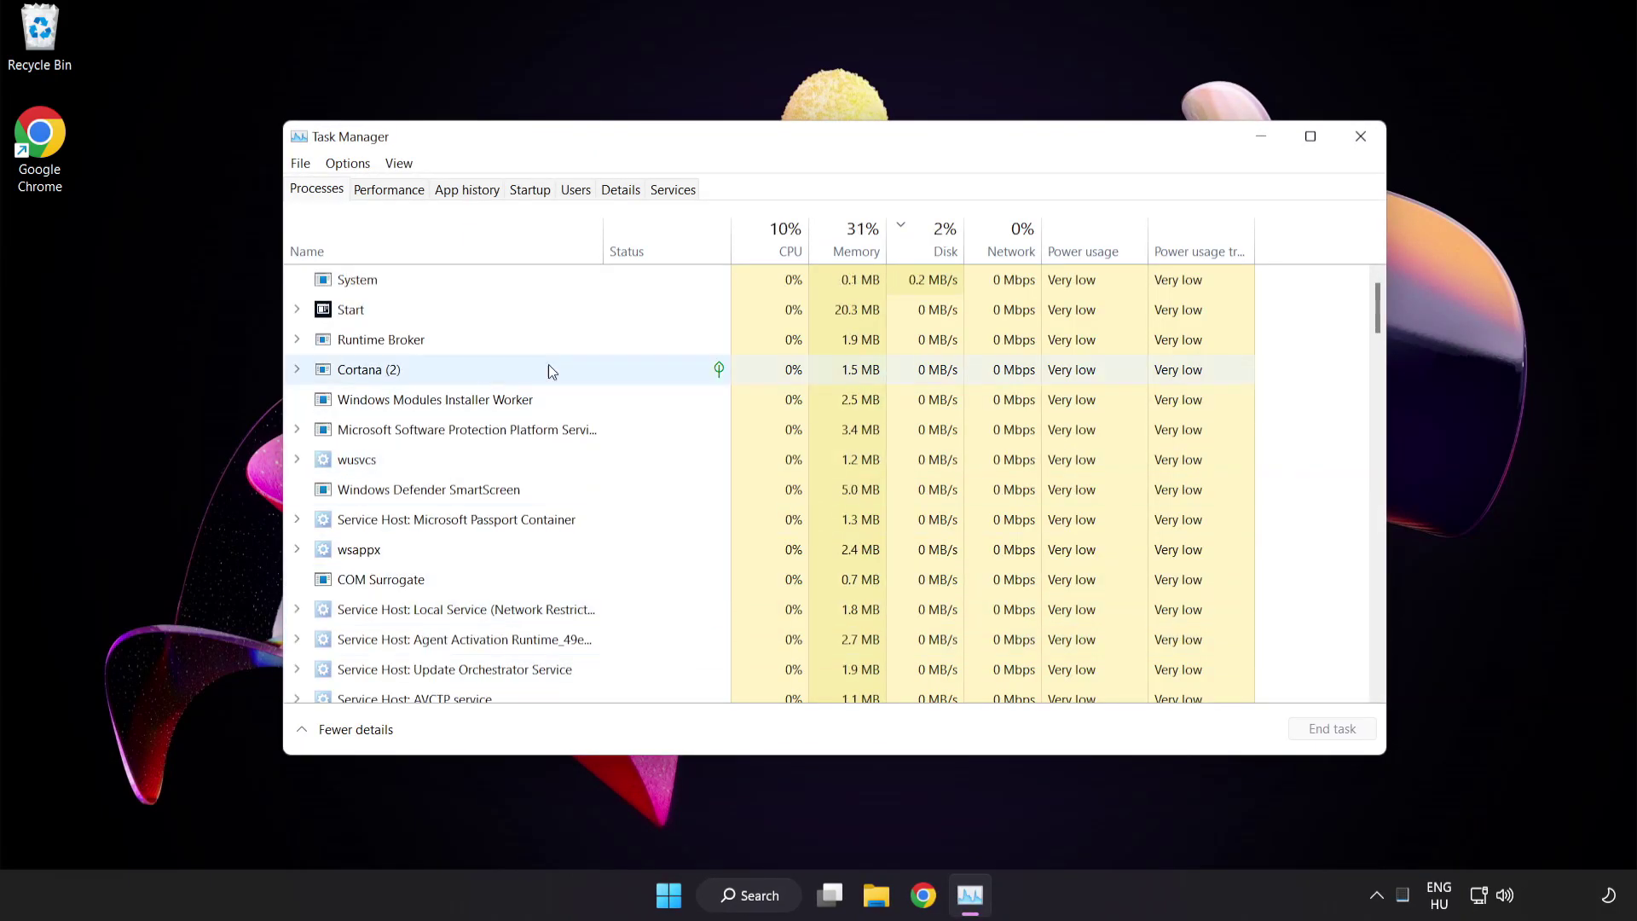
left_click(530, 190)
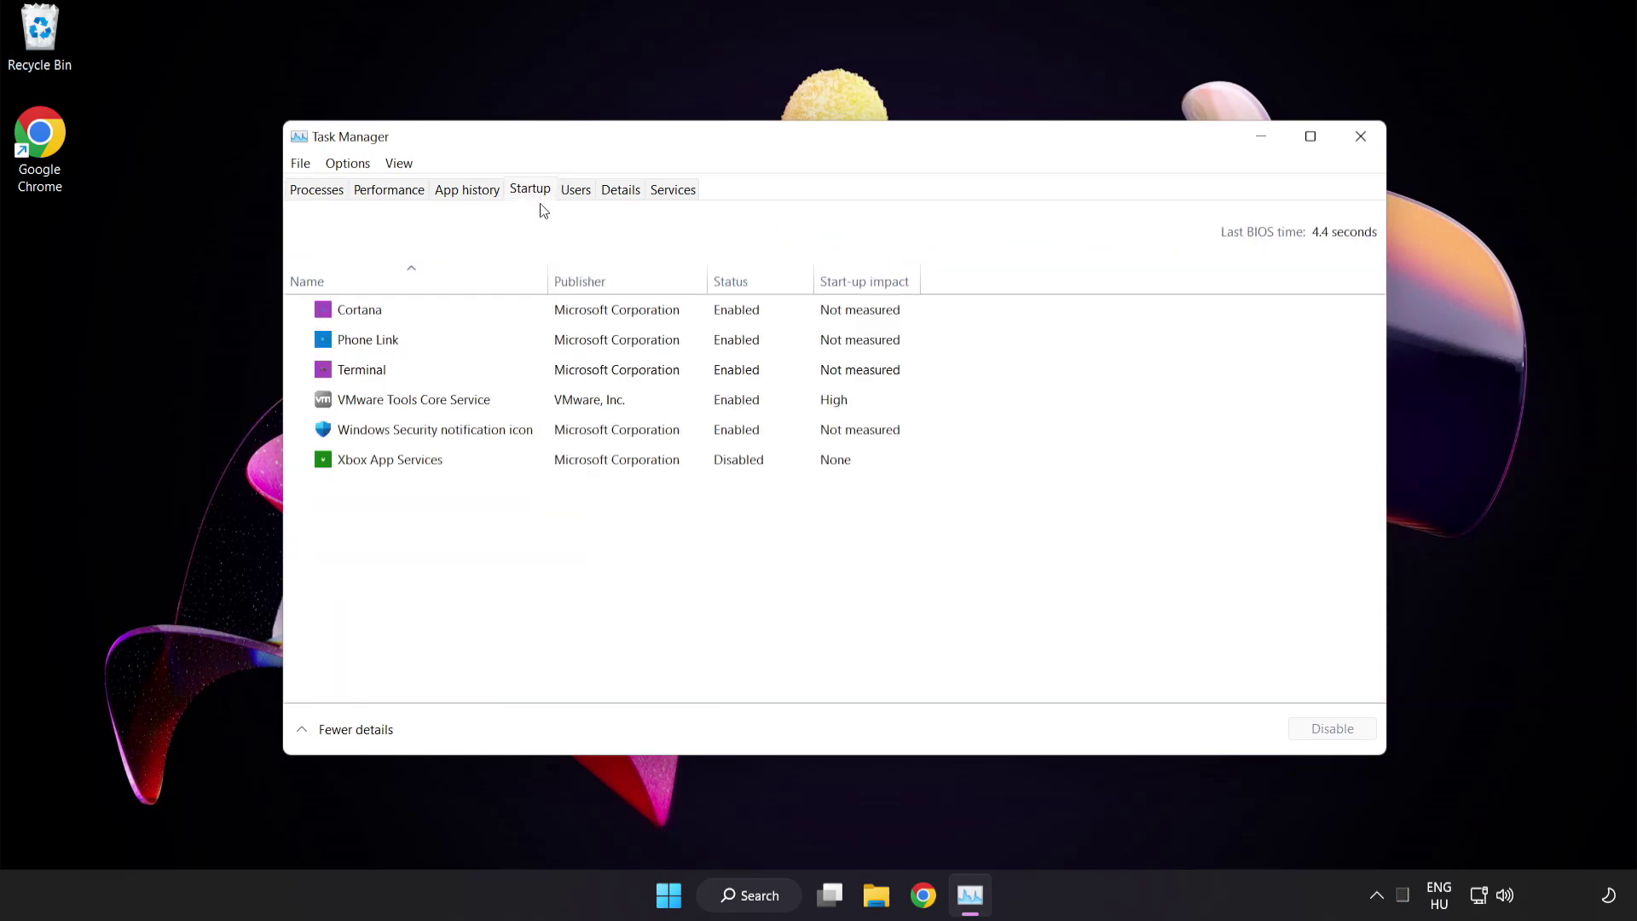
left_click(543, 320)
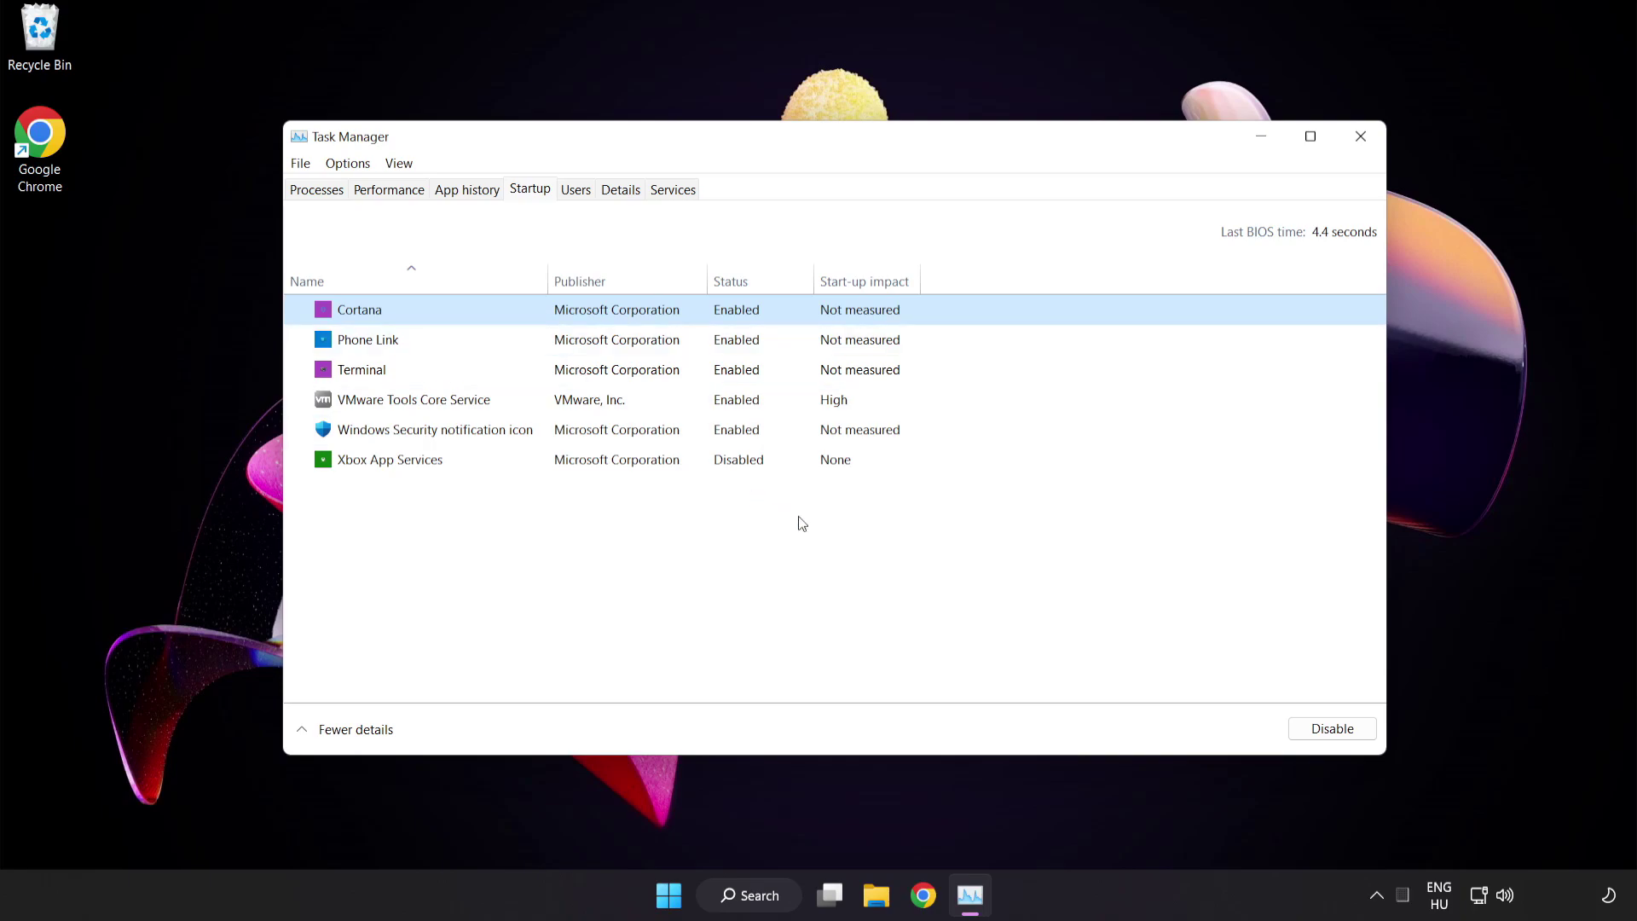
left_click(1341, 740)
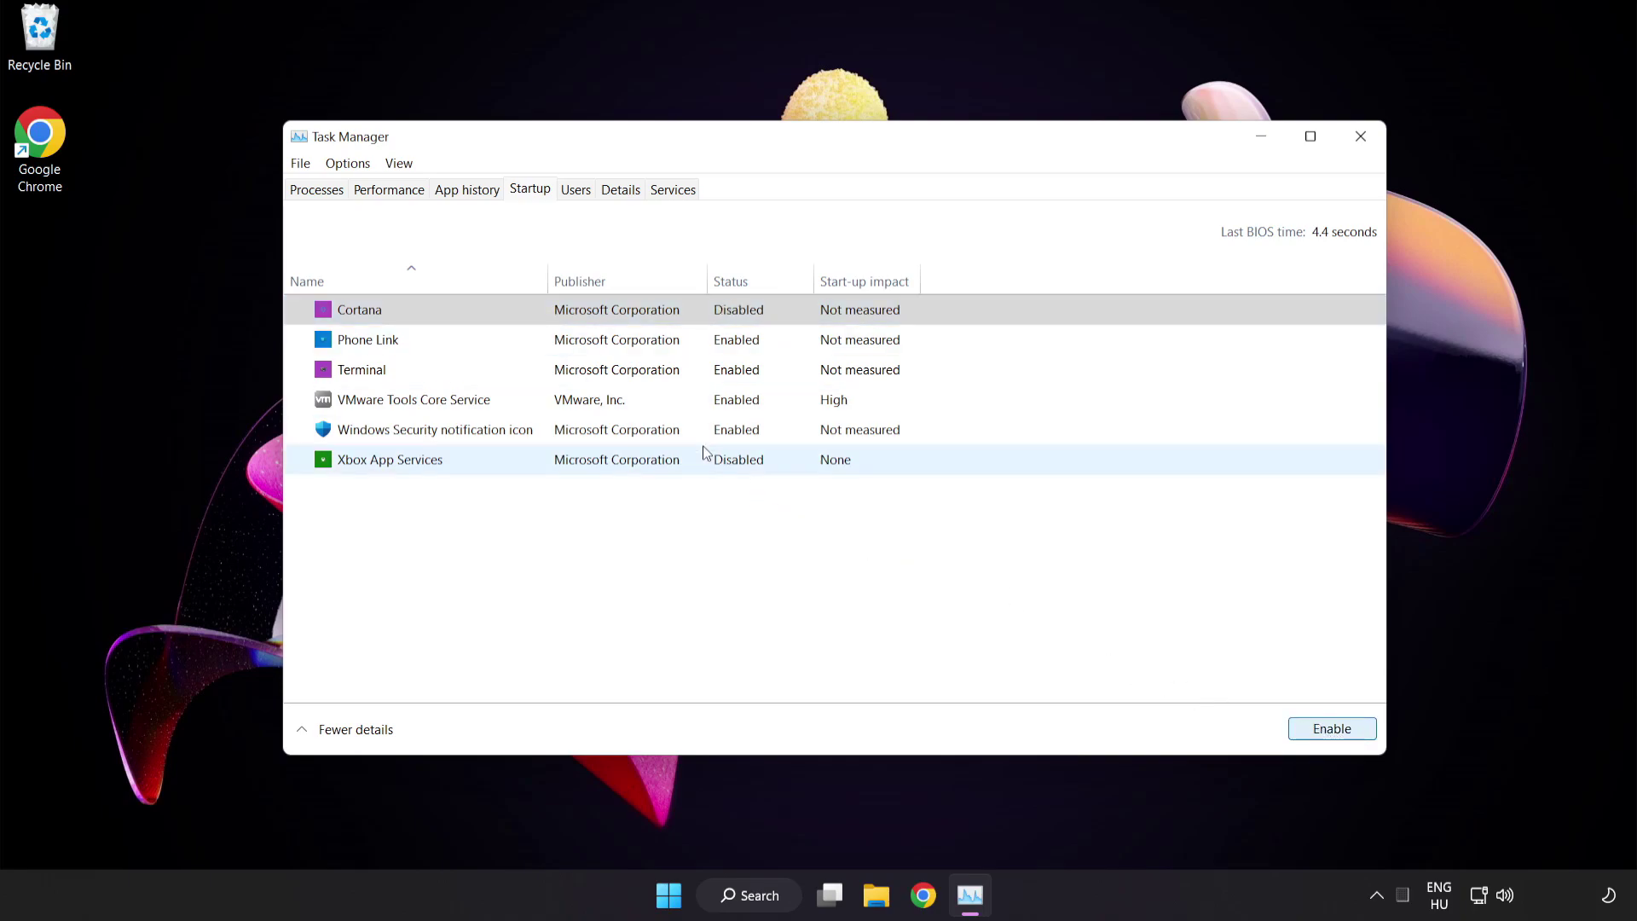
left_click(507, 339)
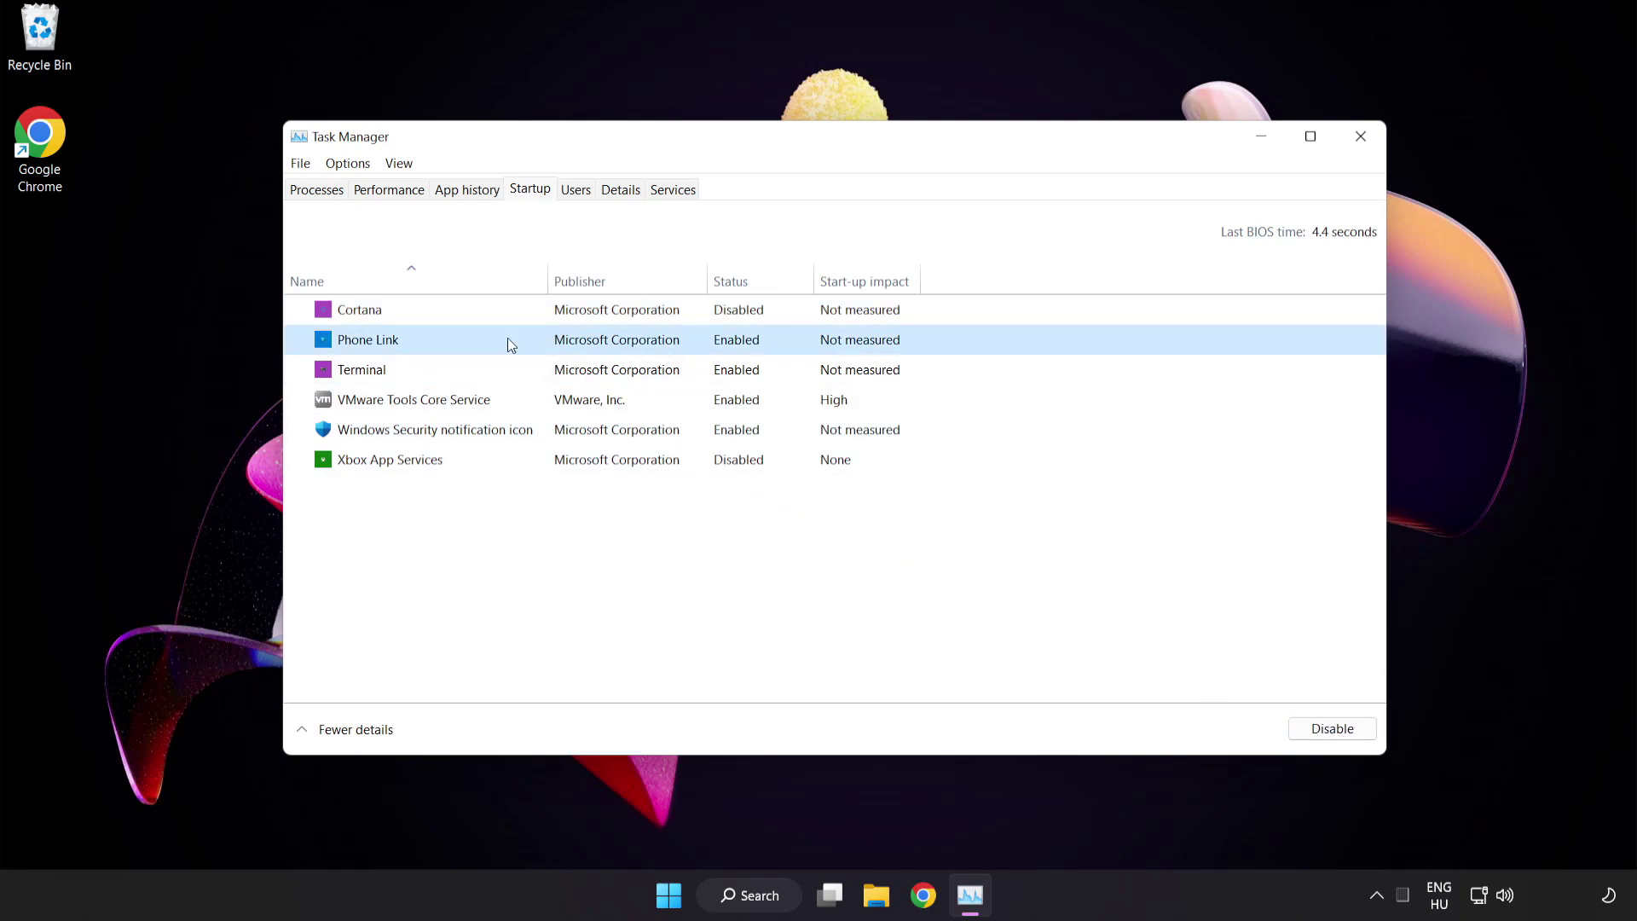
left_click(1326, 729)
Disable Terminal and the Windows Security notification icon at startup, then close Task Manager.
left_click(550, 369)
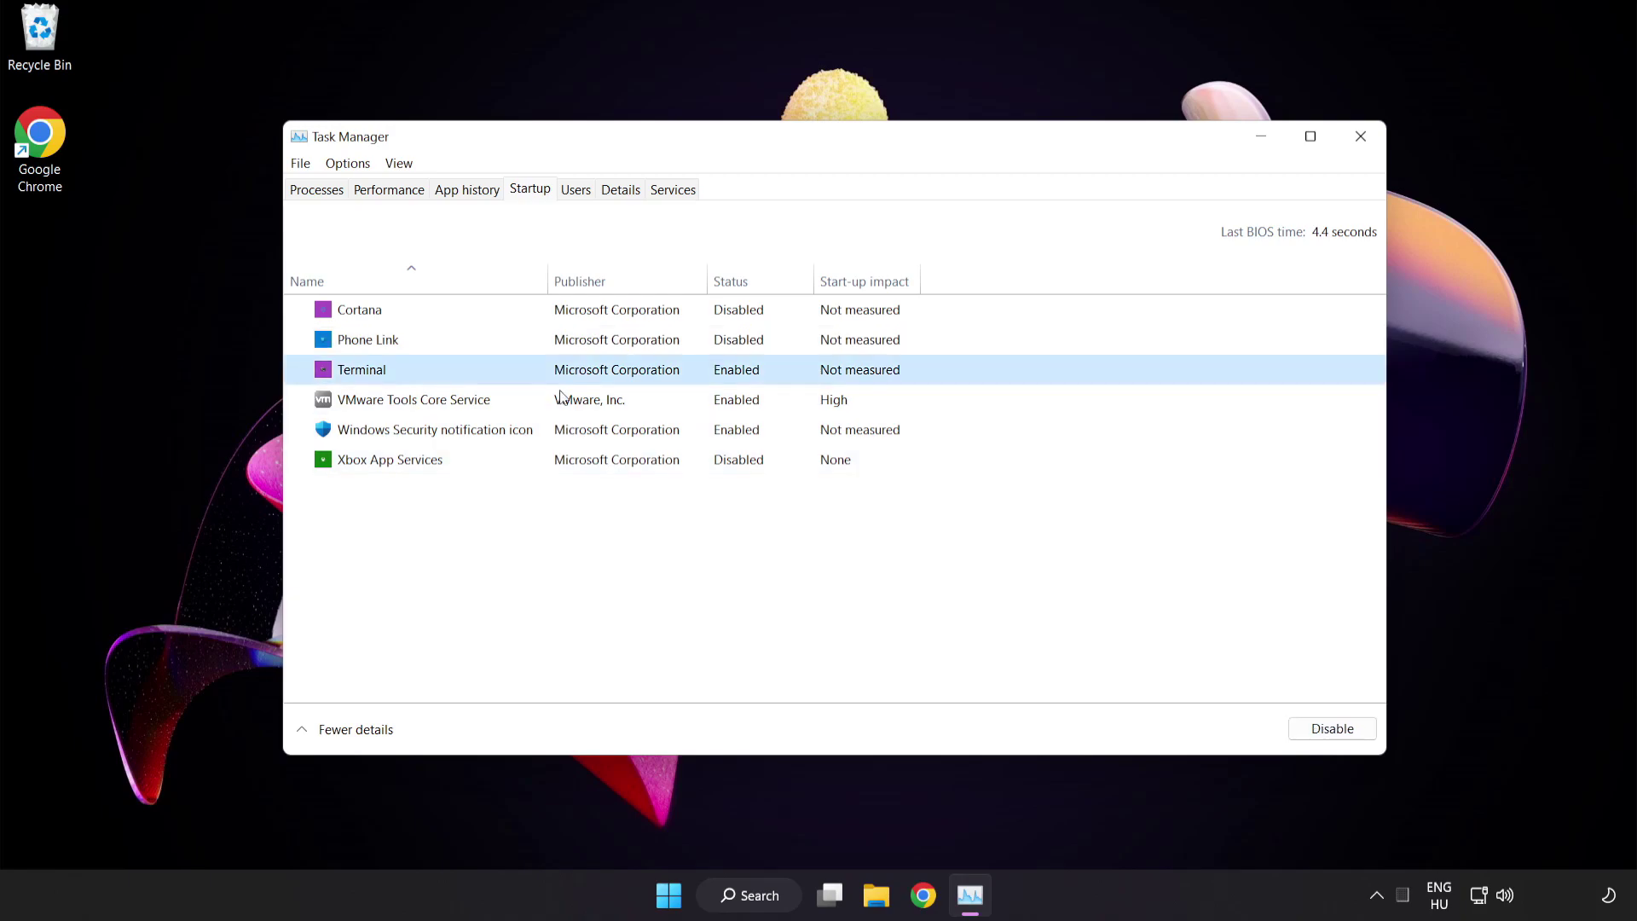
left_click(1303, 725)
left_click(560, 435)
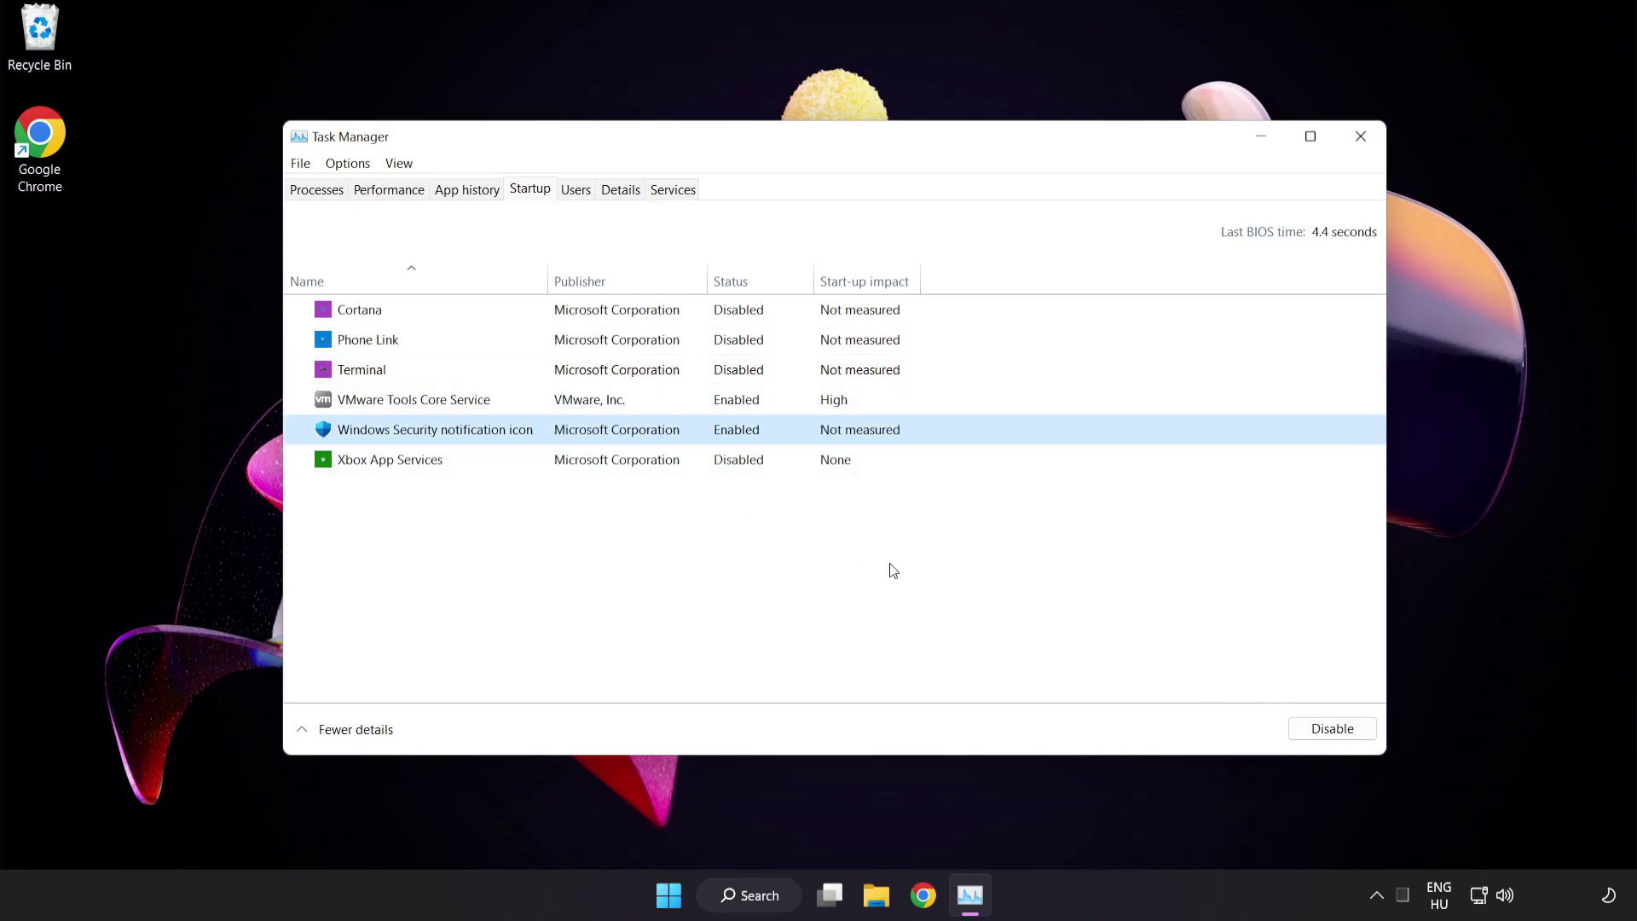
left_click(1318, 733)
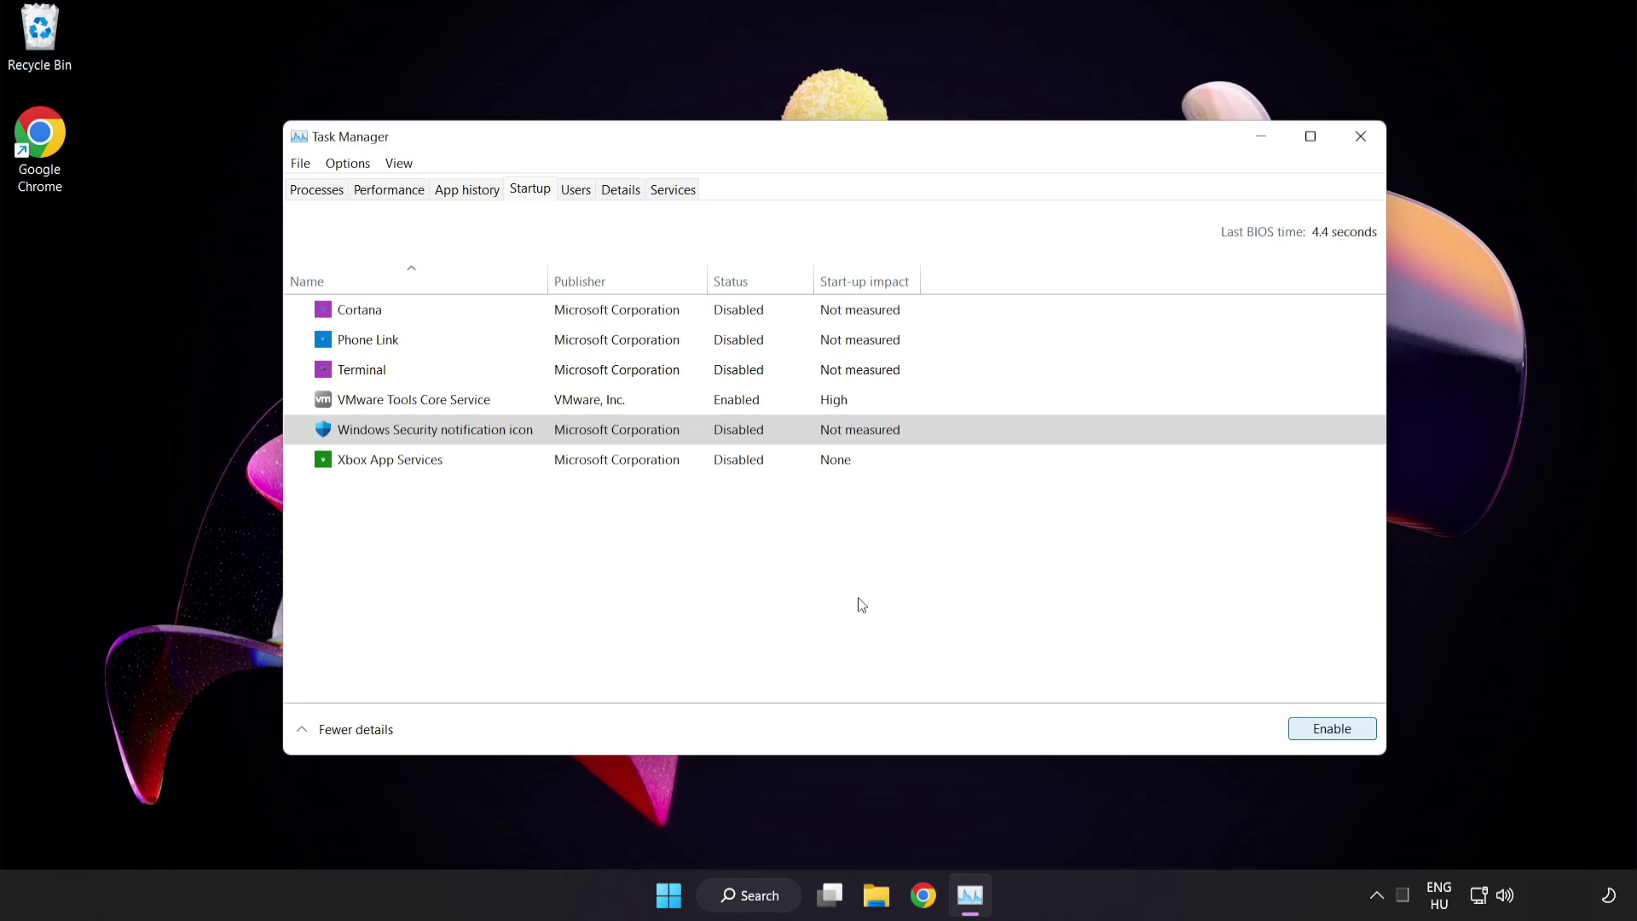
left_click(1360, 138)
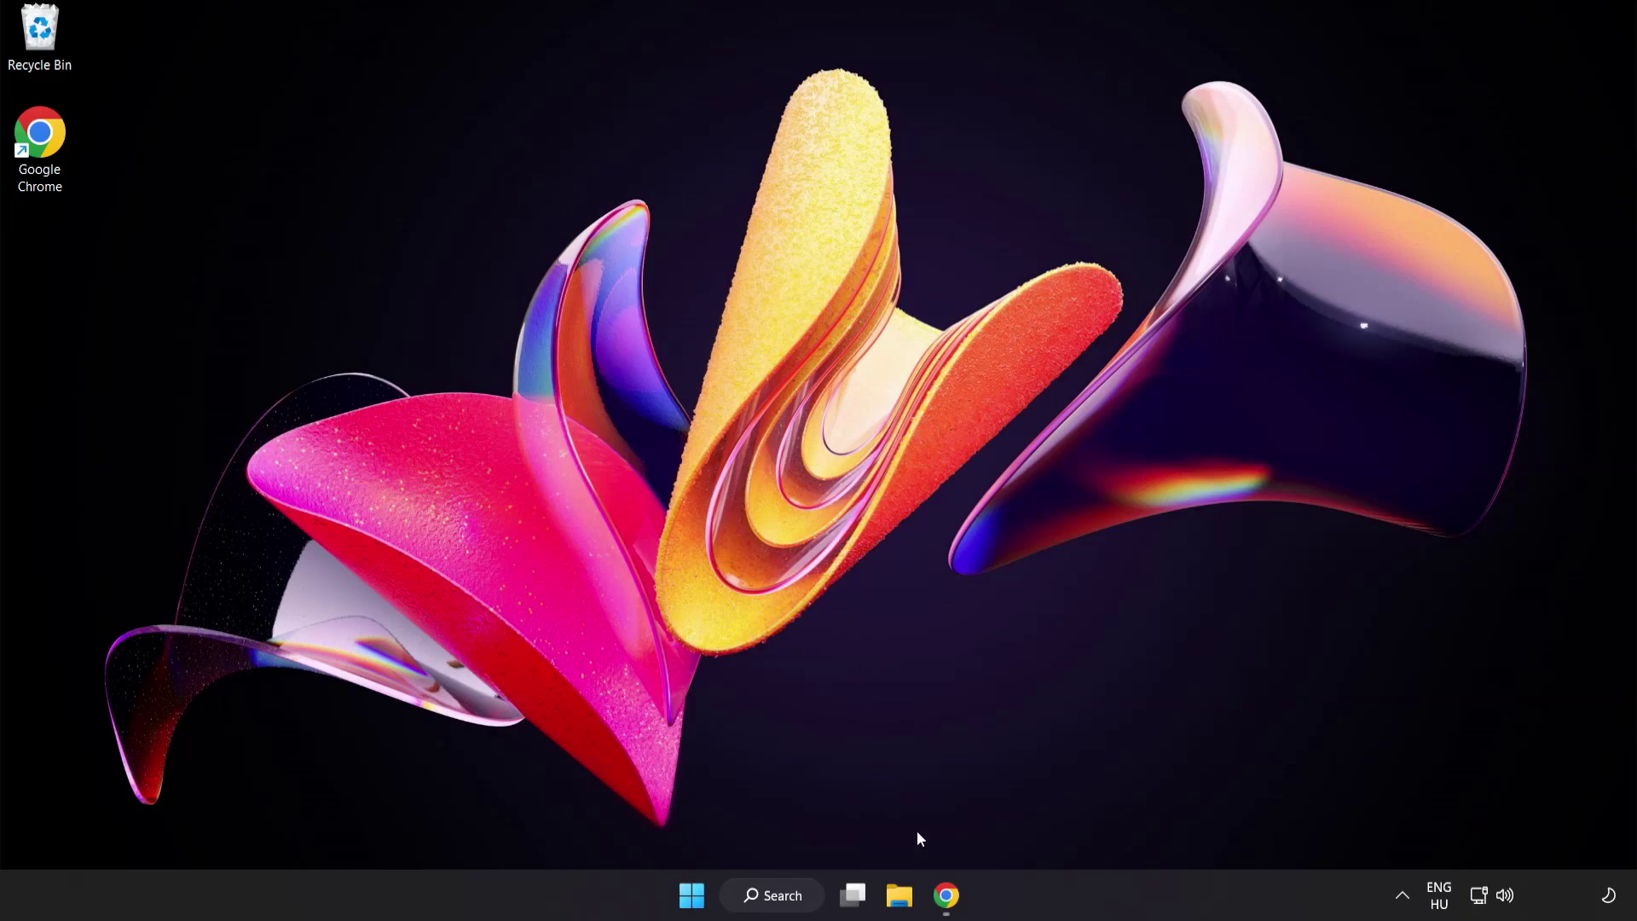
Download dxwebsetup.exe from the DirectX End-User Runtime page in Chrome.
left_click(949, 899)
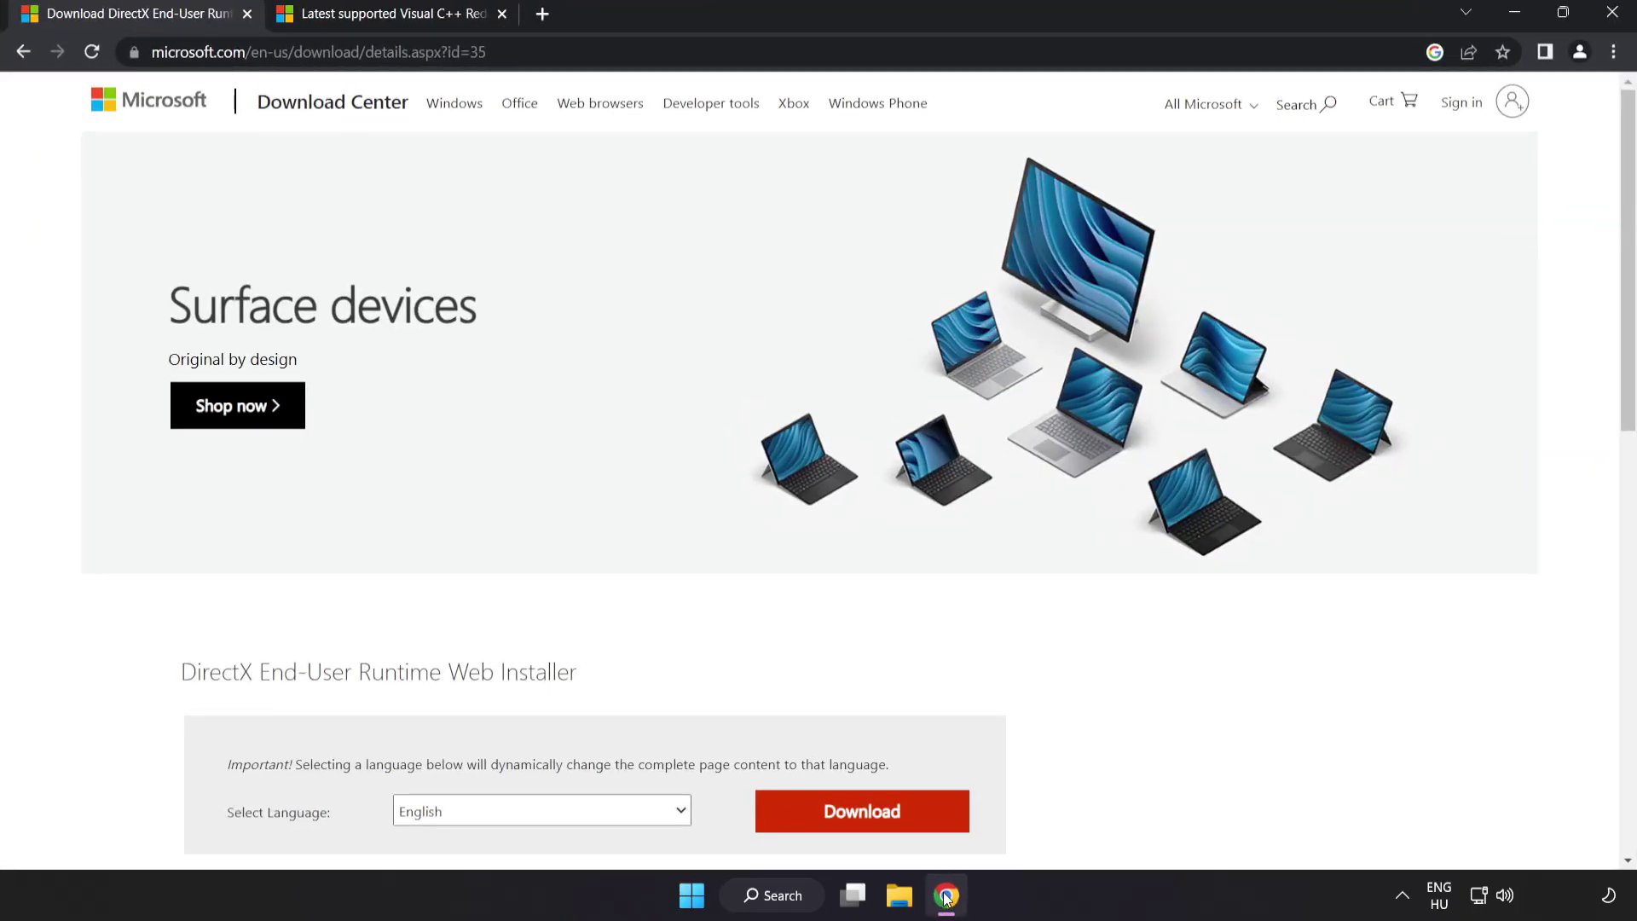
left_click(530, 52)
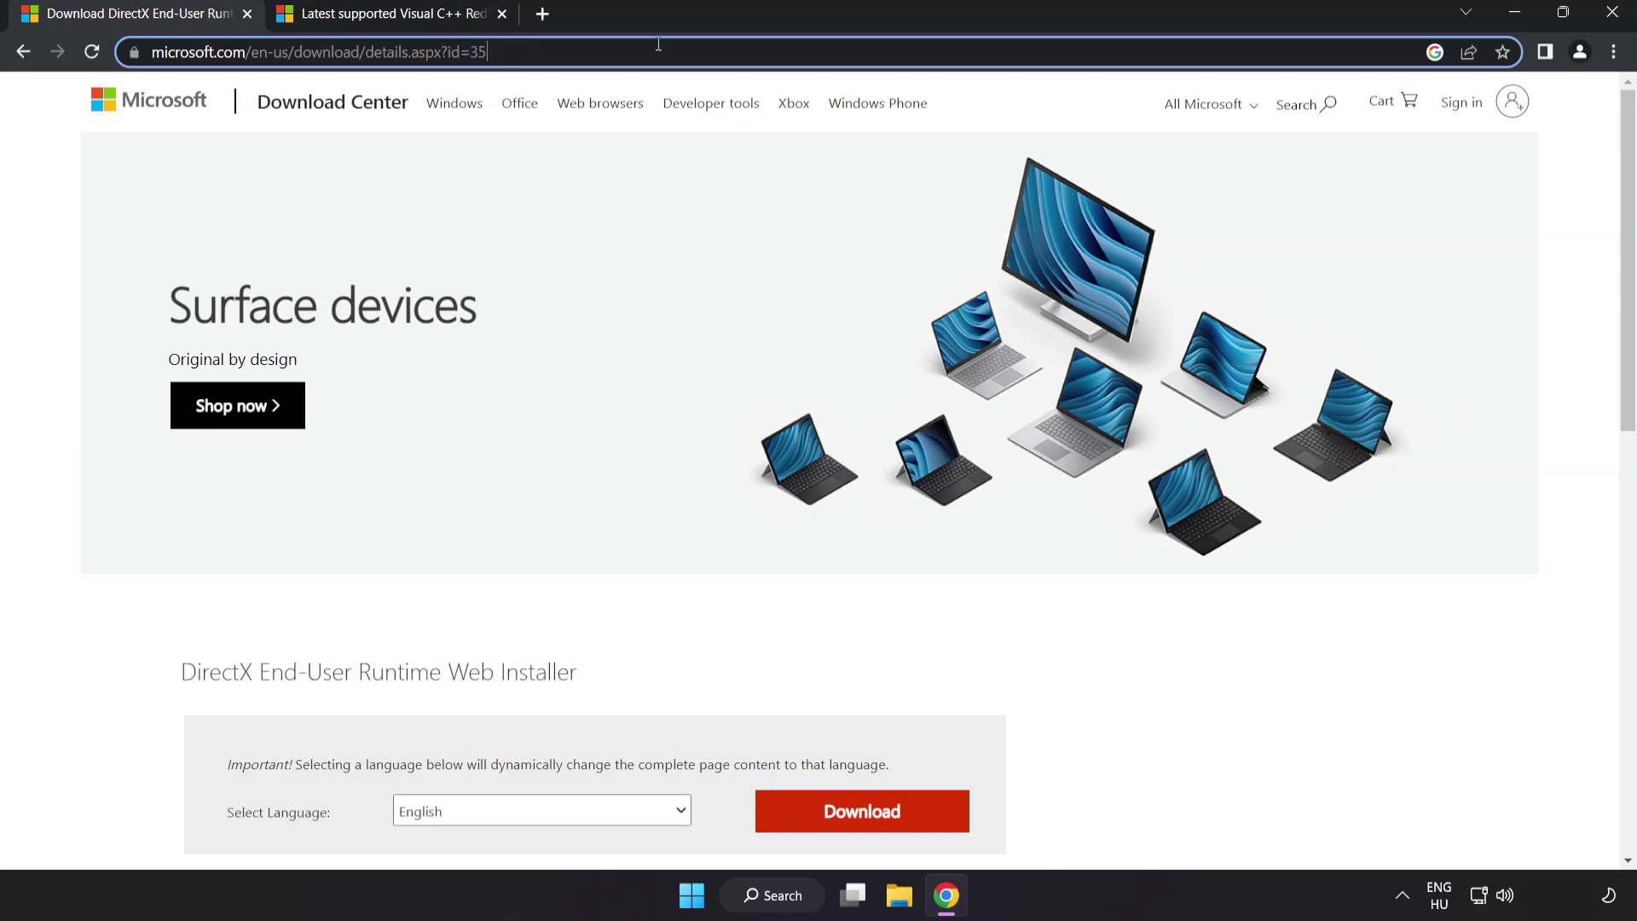
left_click(1141, 690)
scroll(1137, 683, "down", 2)
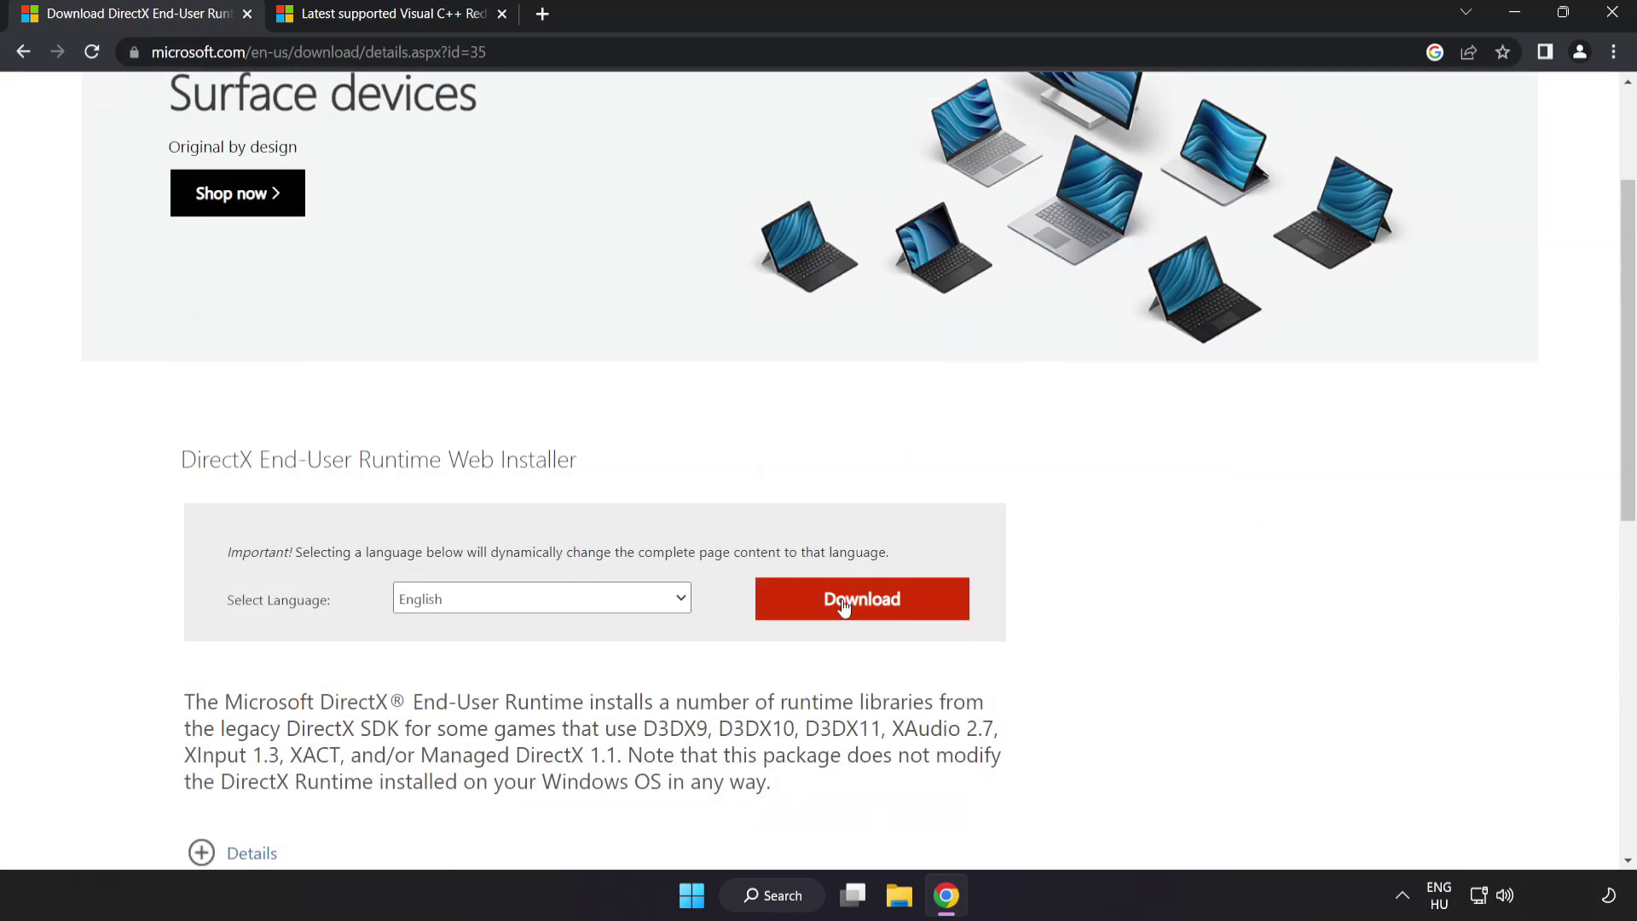
left_click(883, 618)
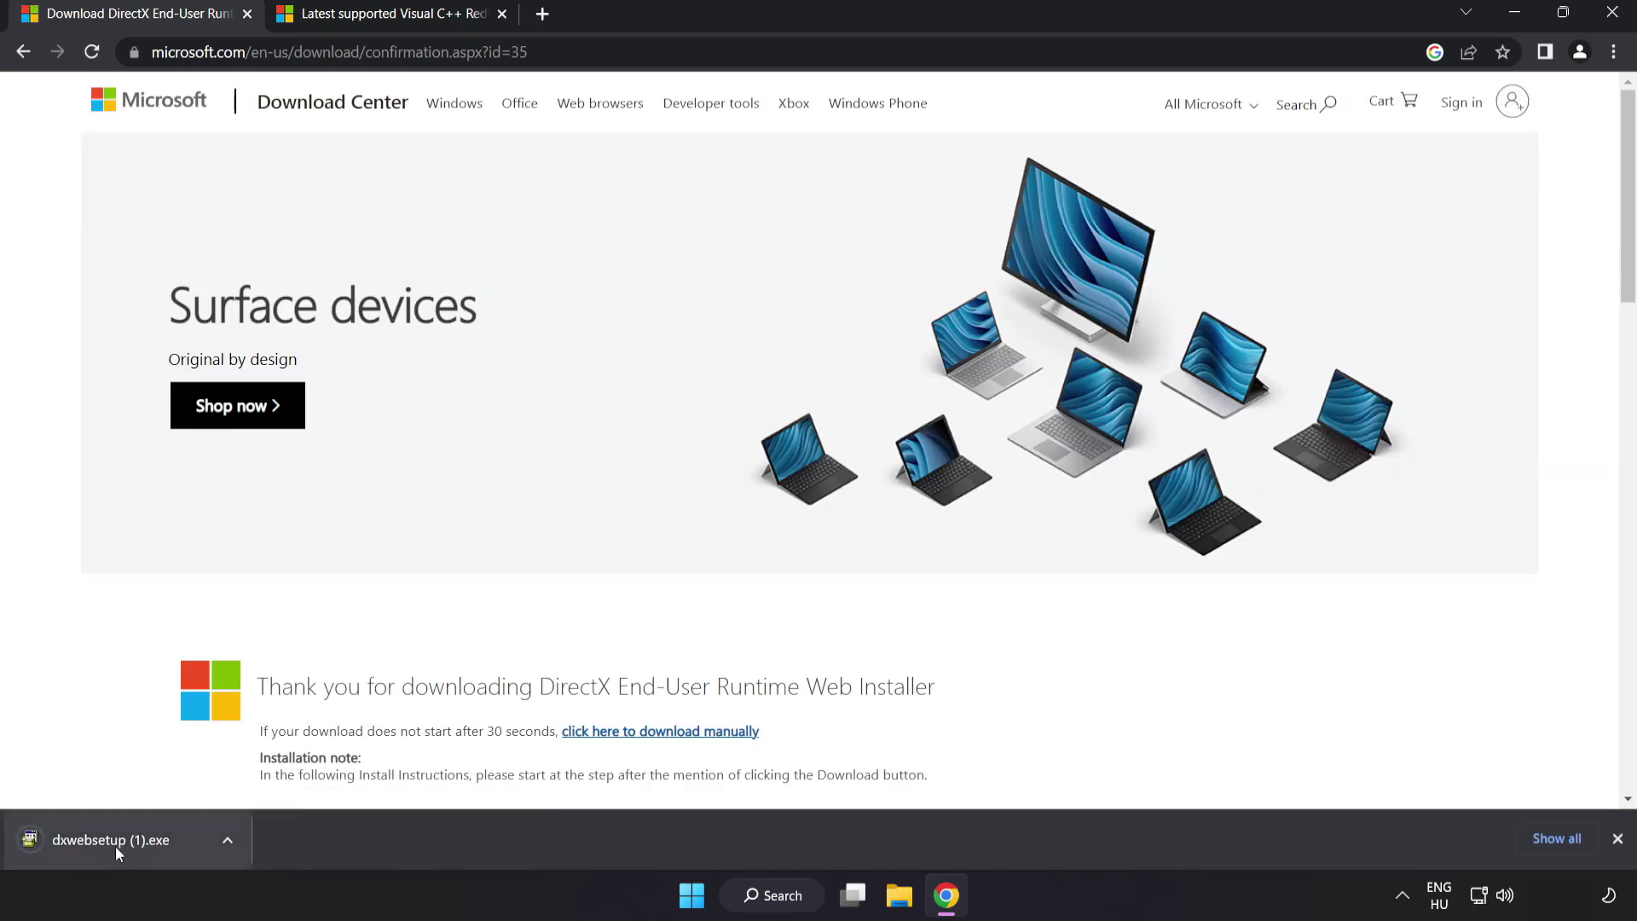
Run dxwebsetup, accept the license, decline Bing Bar, and install the DirectX components.
left_click(138, 841)
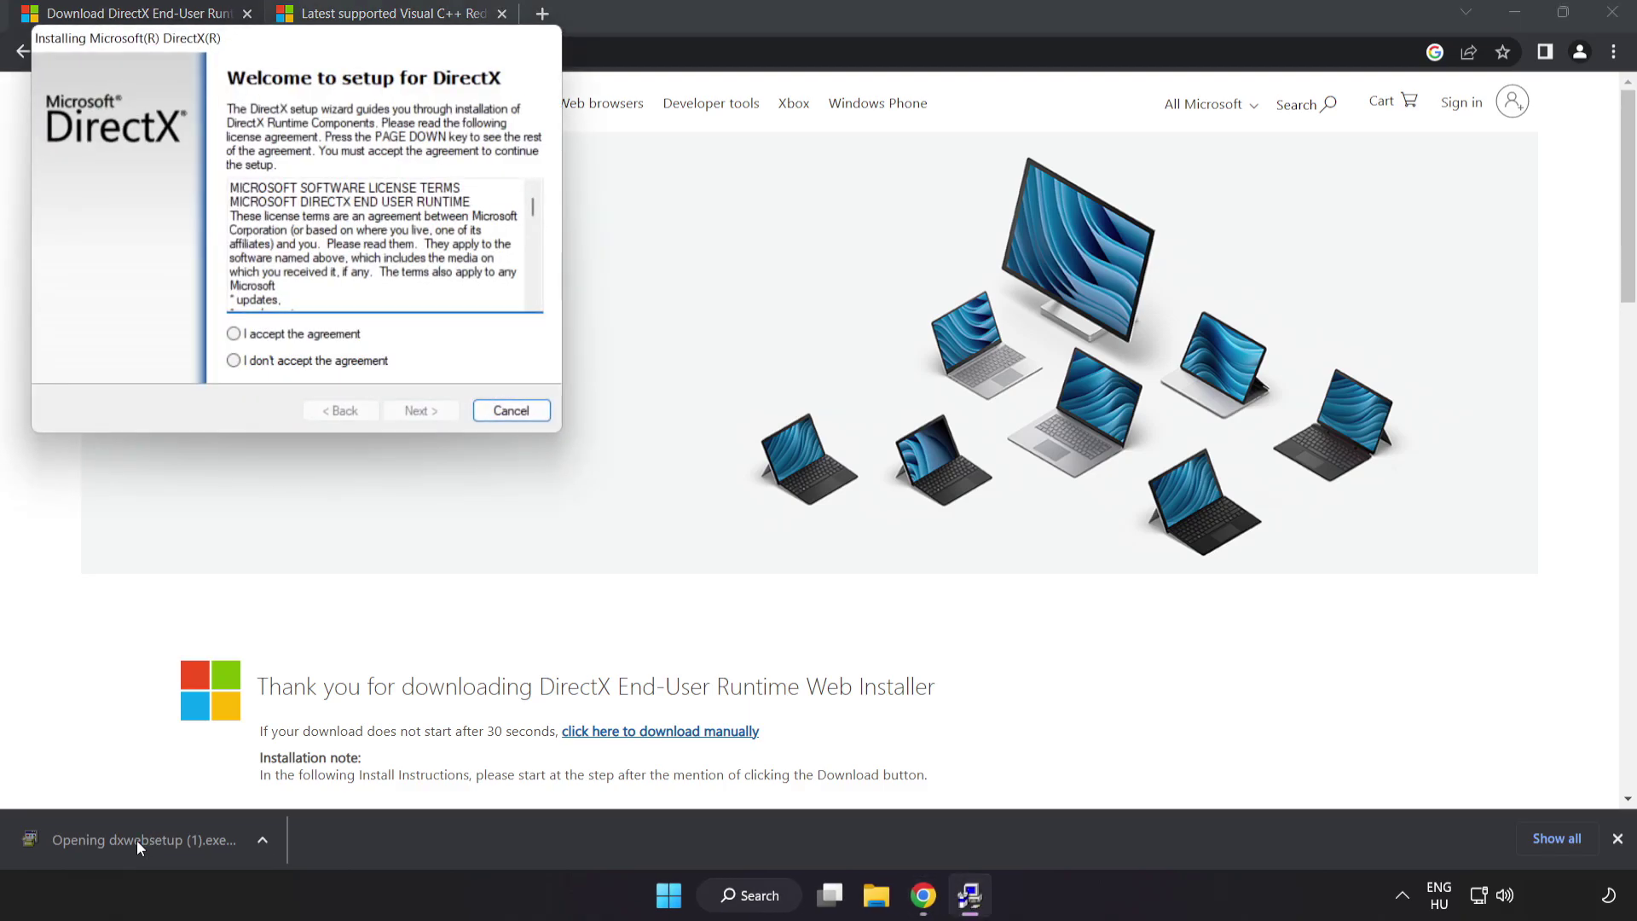
mouse_move(244, 39)
left_mouse_down()
mouse_move(704, 217)
mouse_move(748, 217)
left_mouse_up()
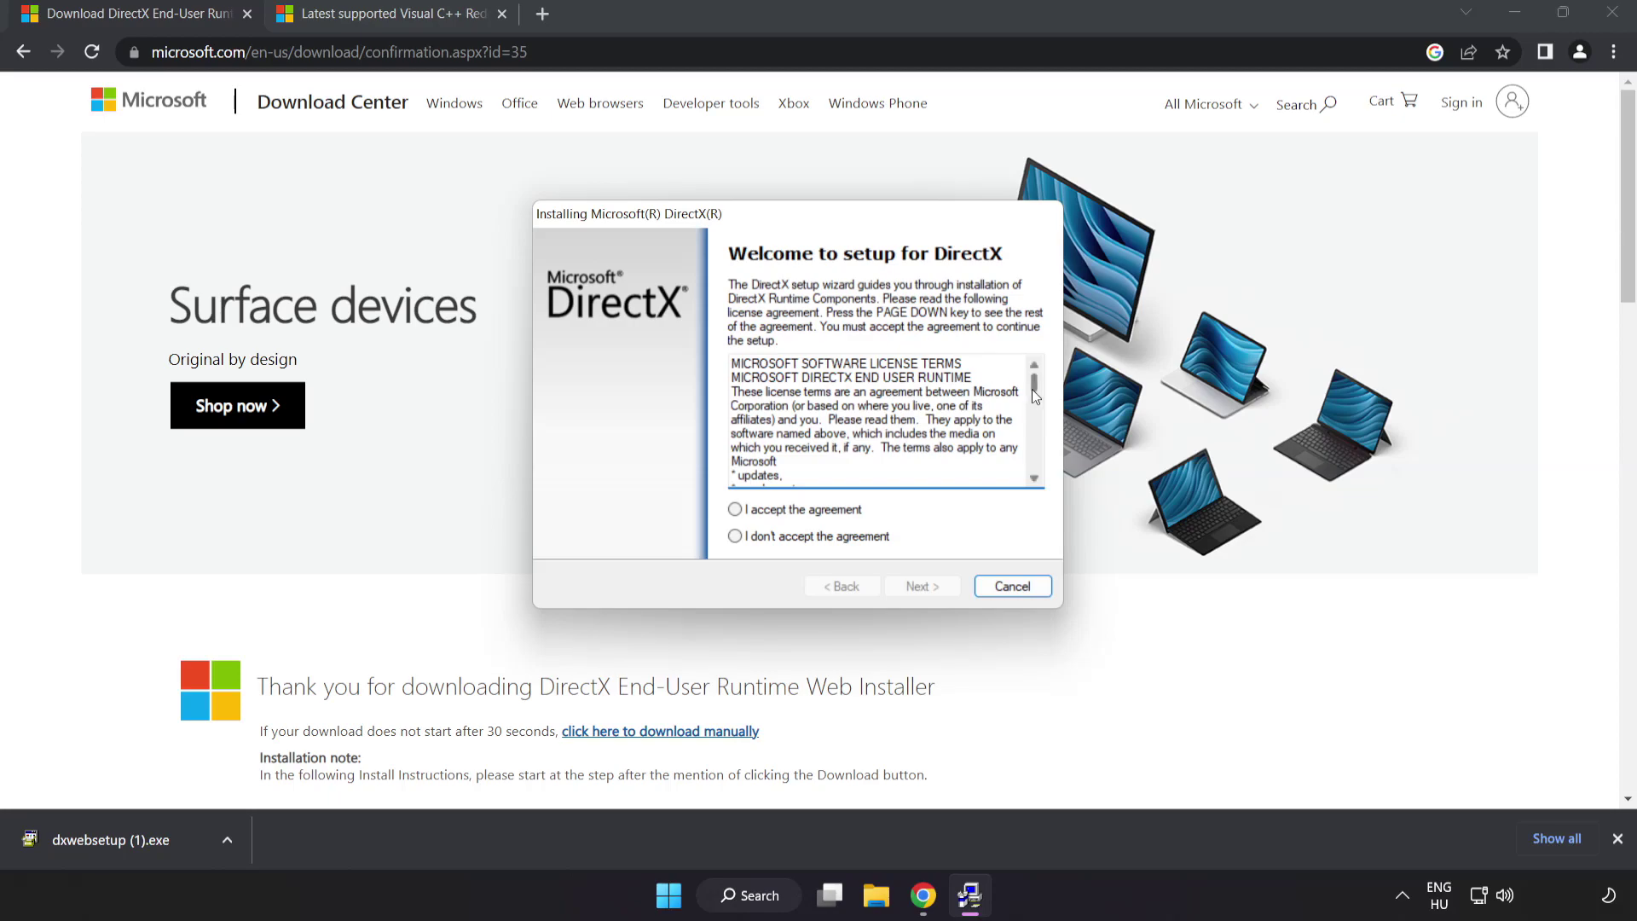
left_click_drag(1033, 384, 1037, 468)
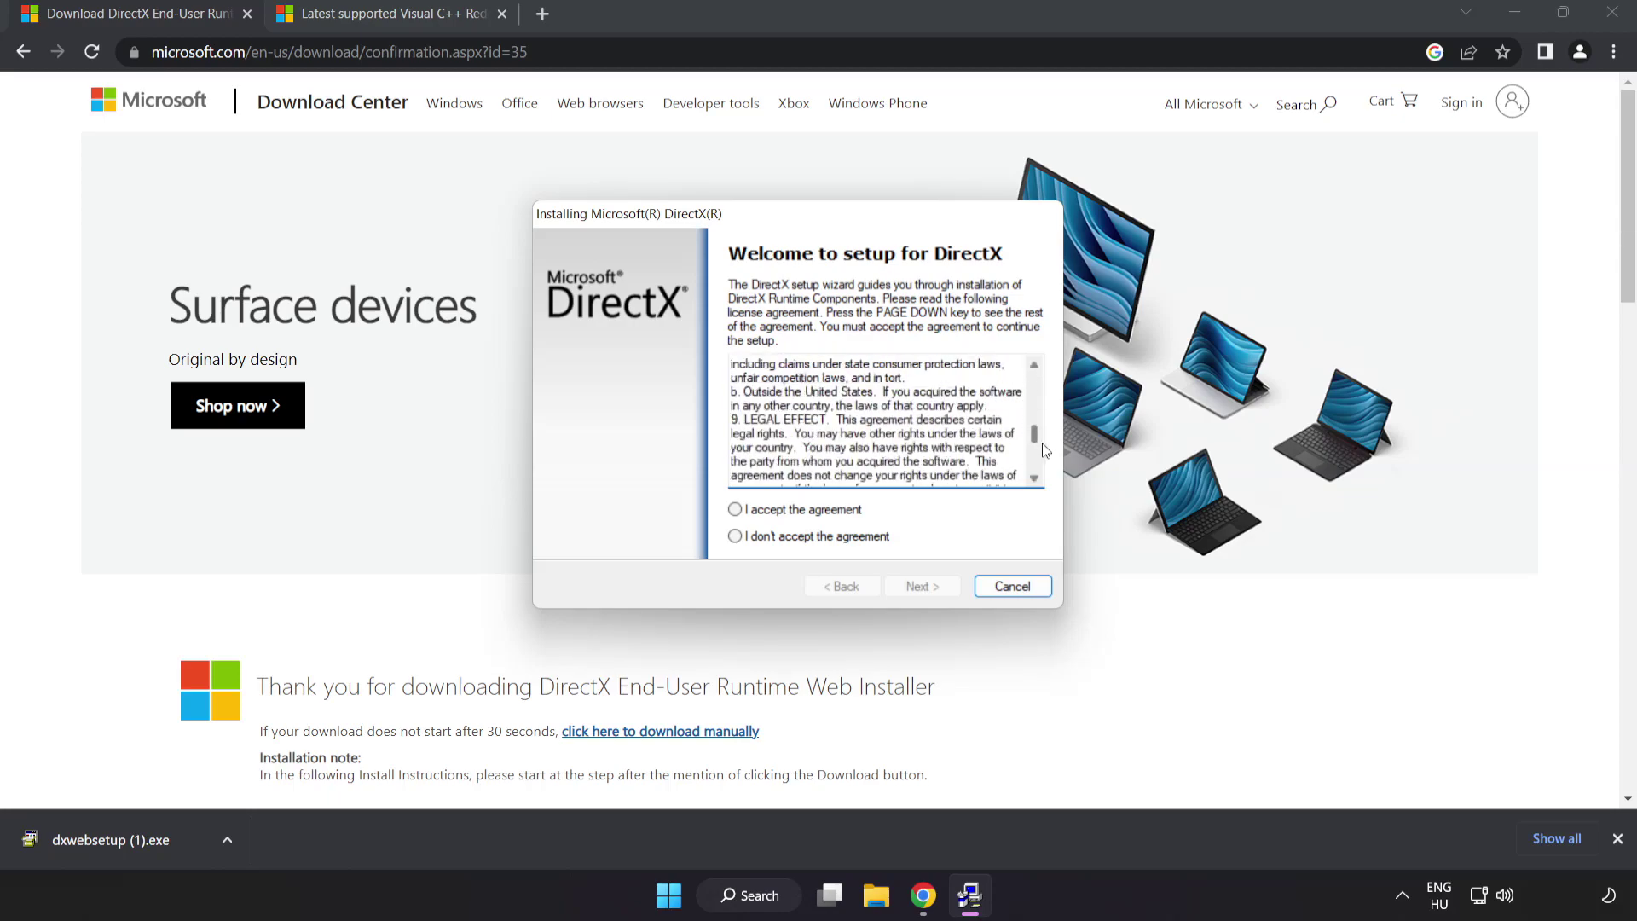
left_click(765, 511)
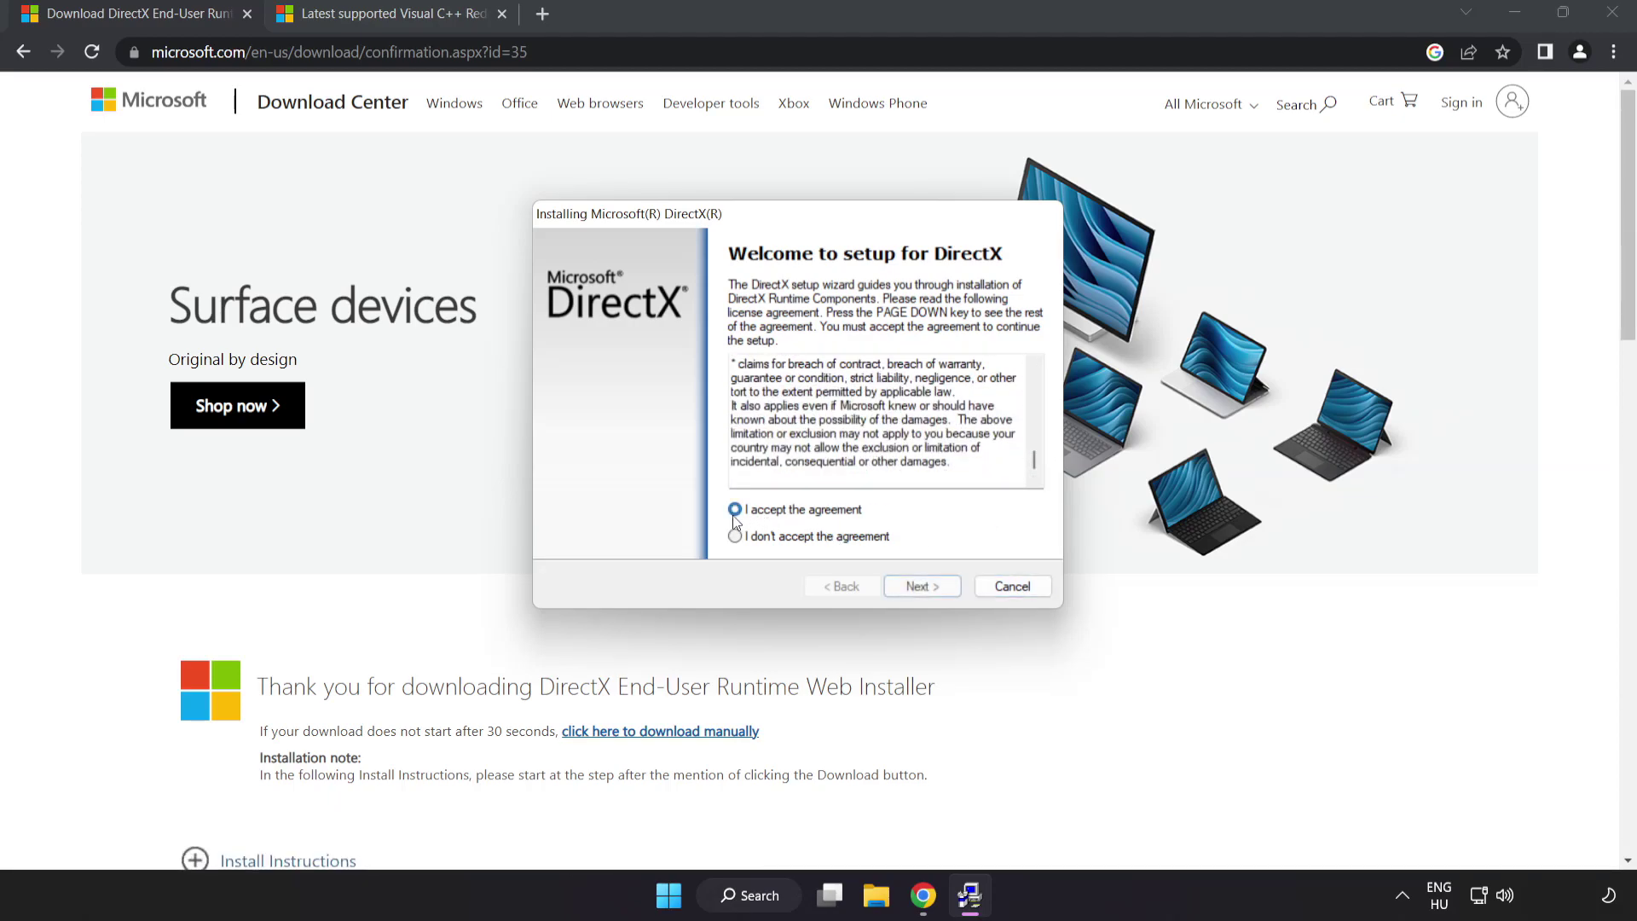
left_click(923, 590)
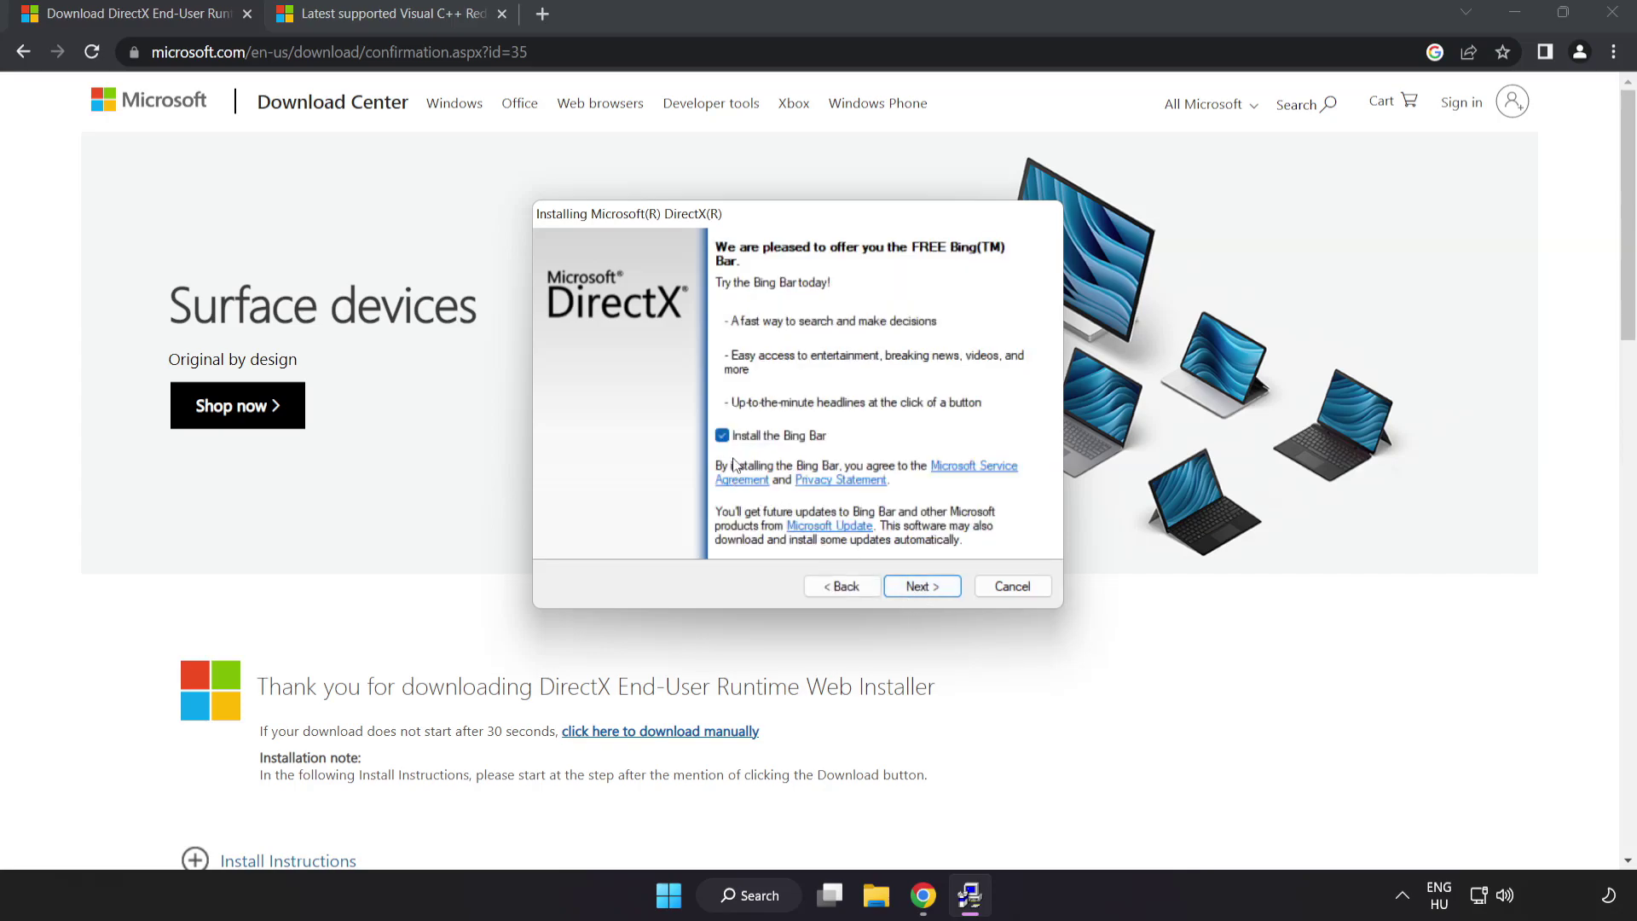
left_click(723, 436)
left_click(923, 586)
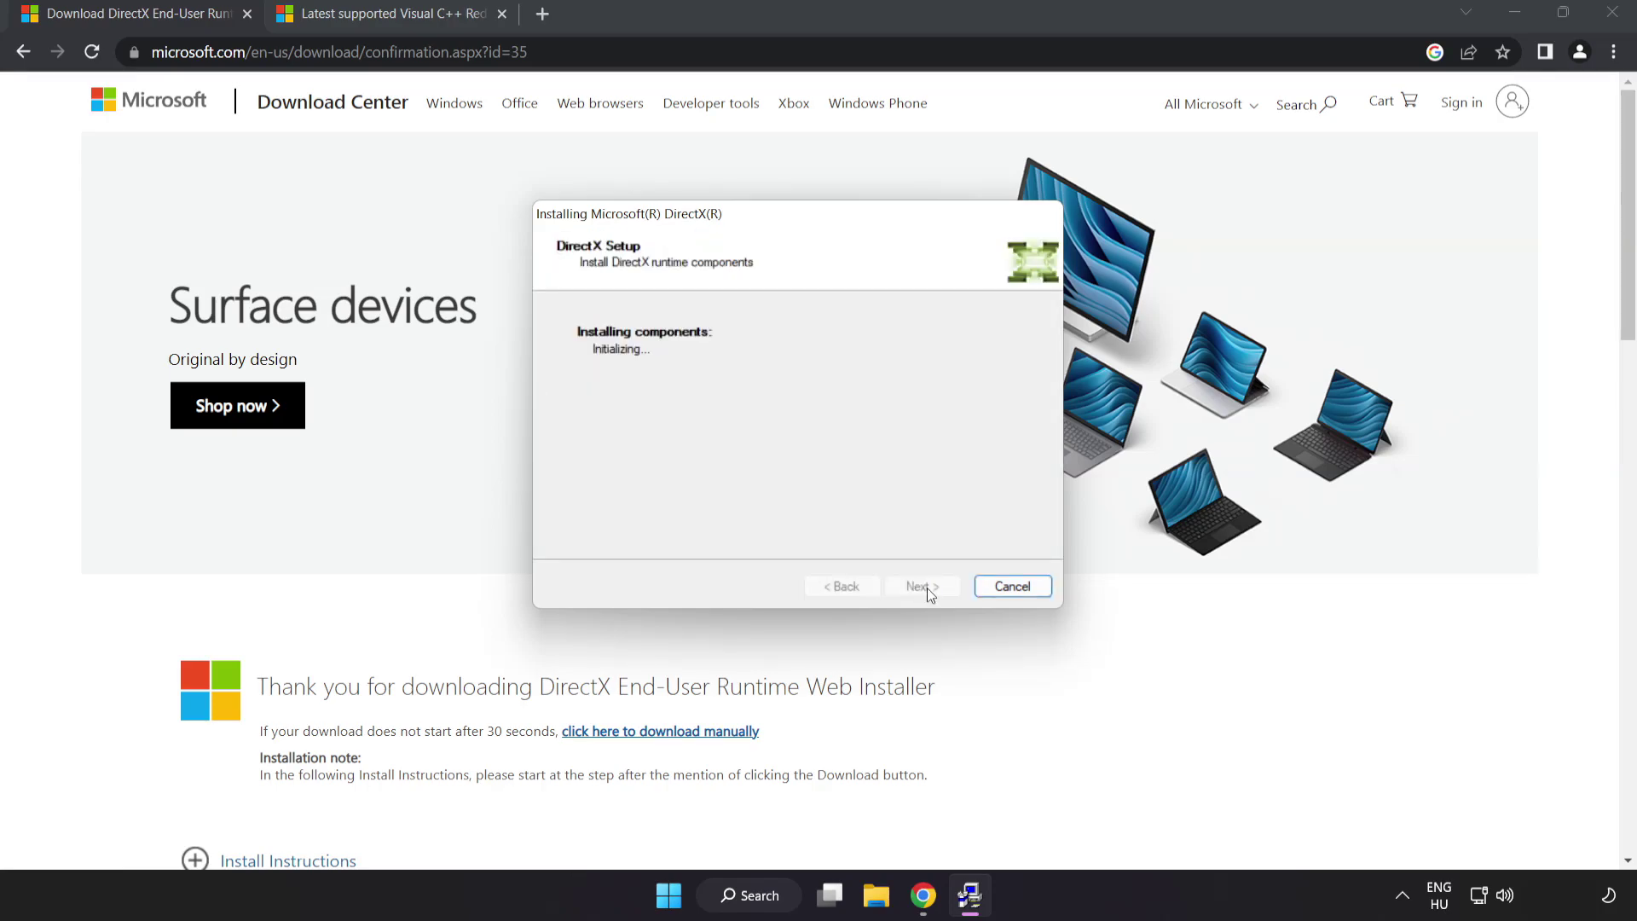
left_click(923, 588)
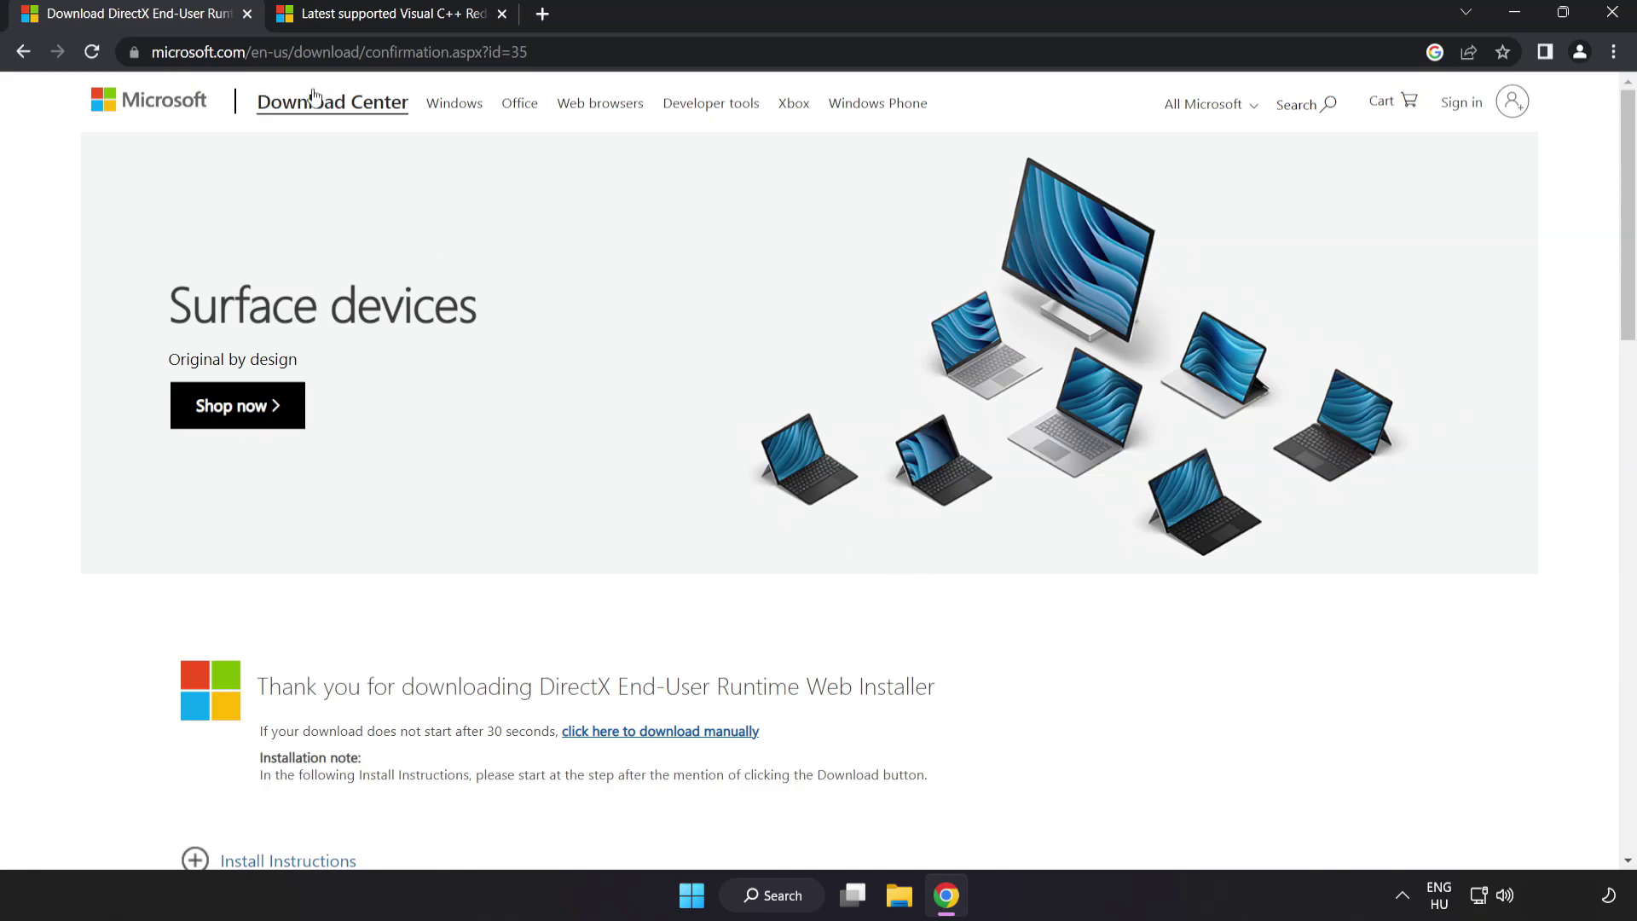
Close the DirectX tab and download the ARM64, x86 and x64 vc_redist installers.
left_click(250, 14)
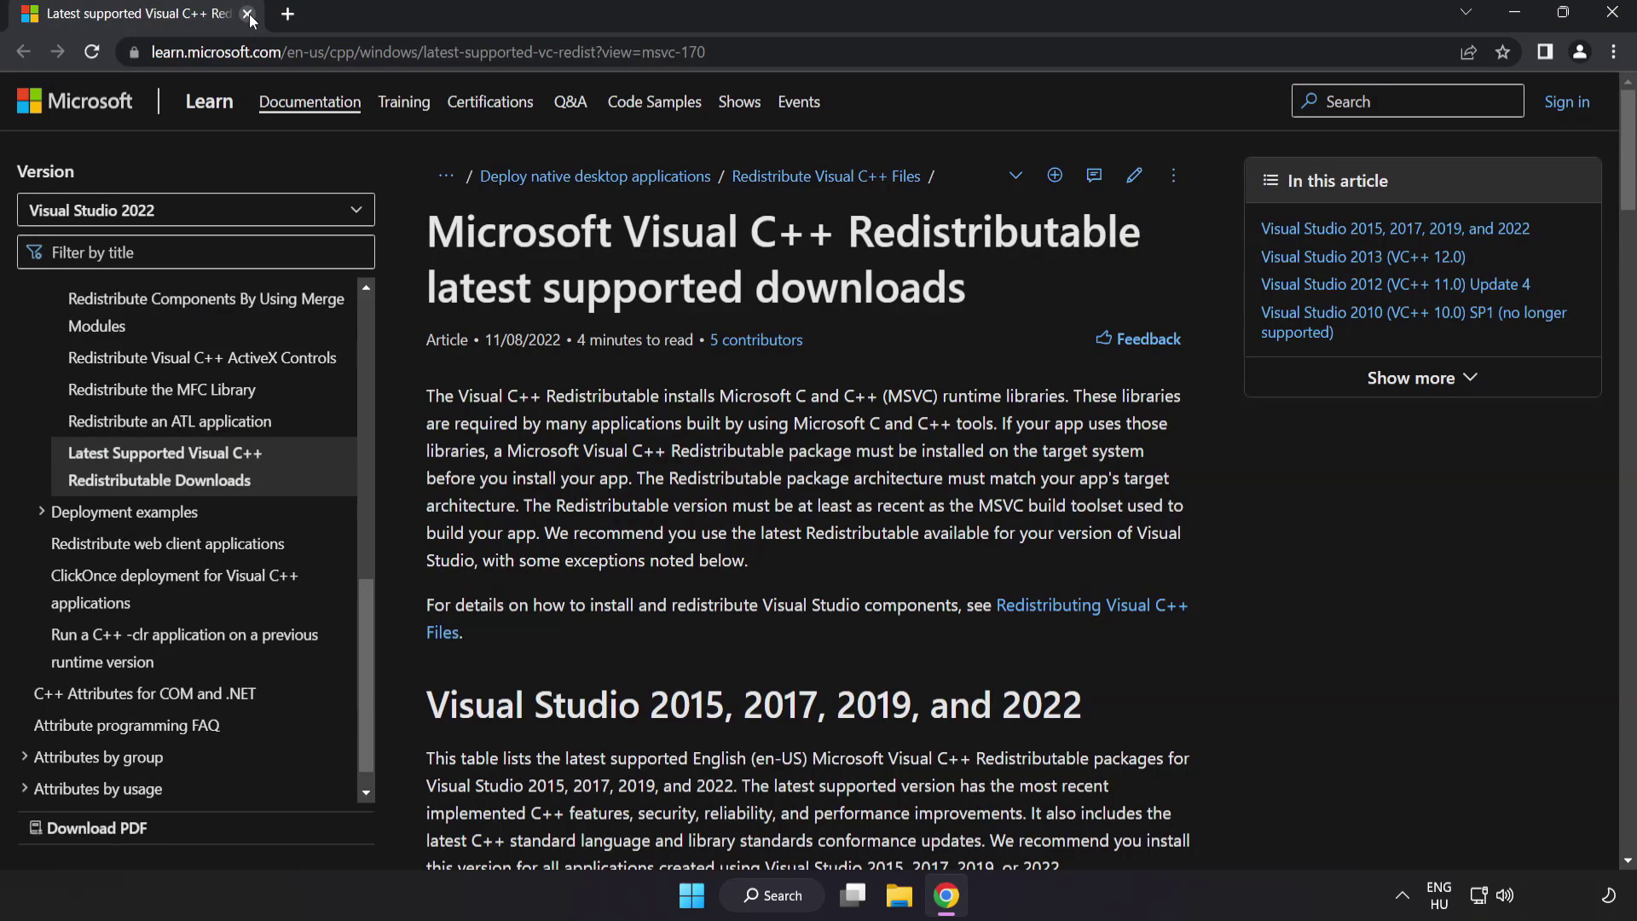
left_click(782, 51)
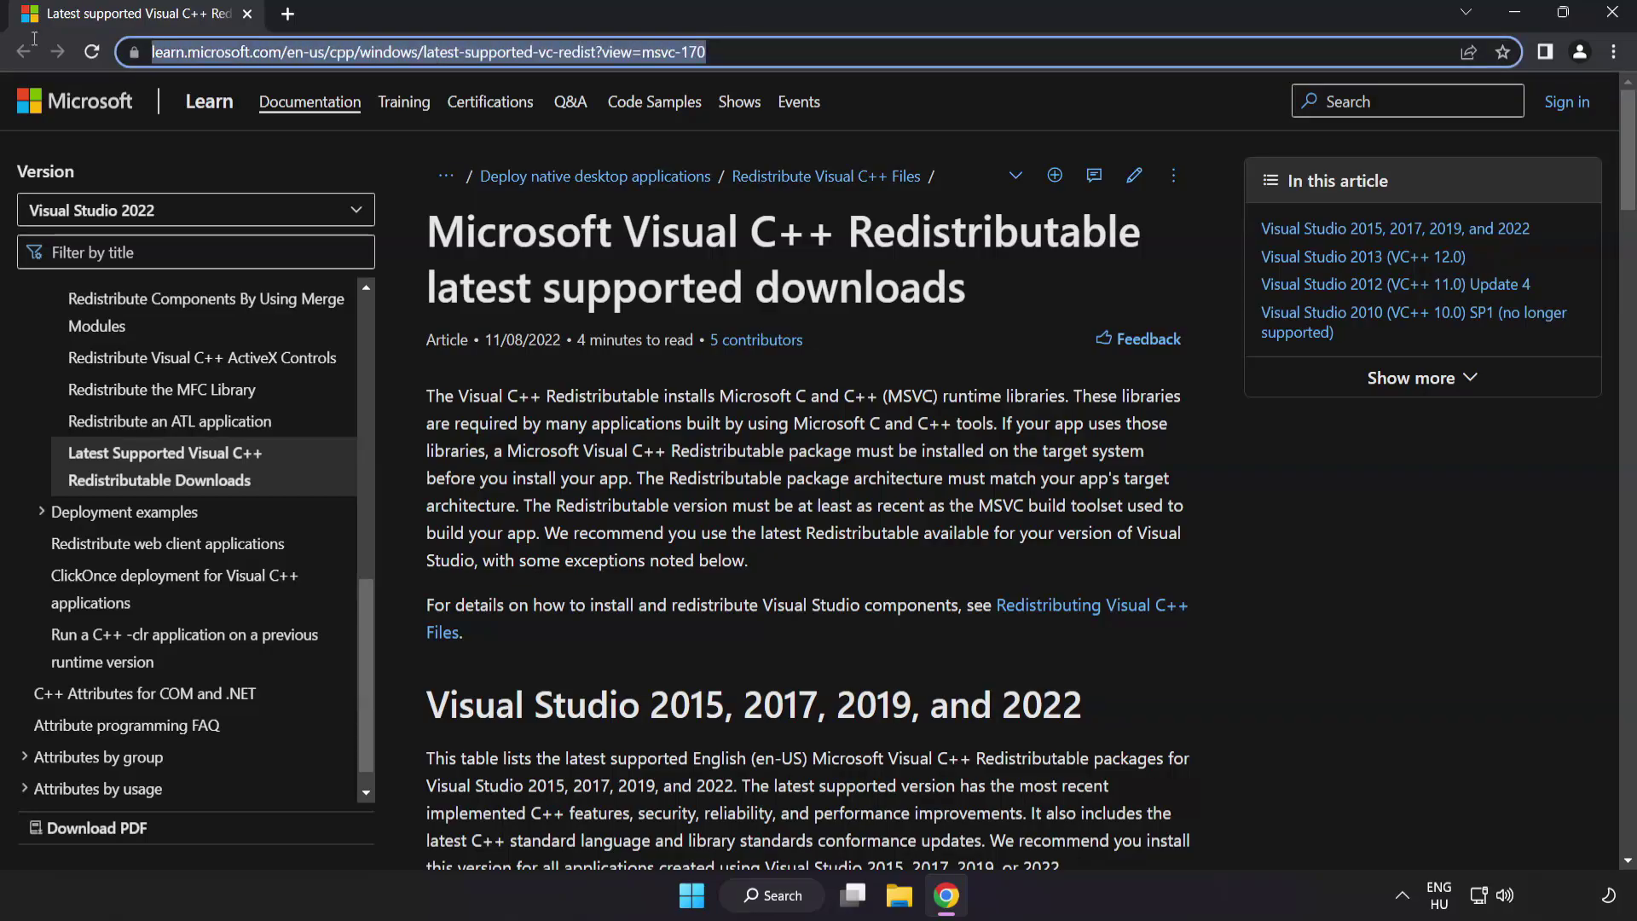
left_click(820, 250)
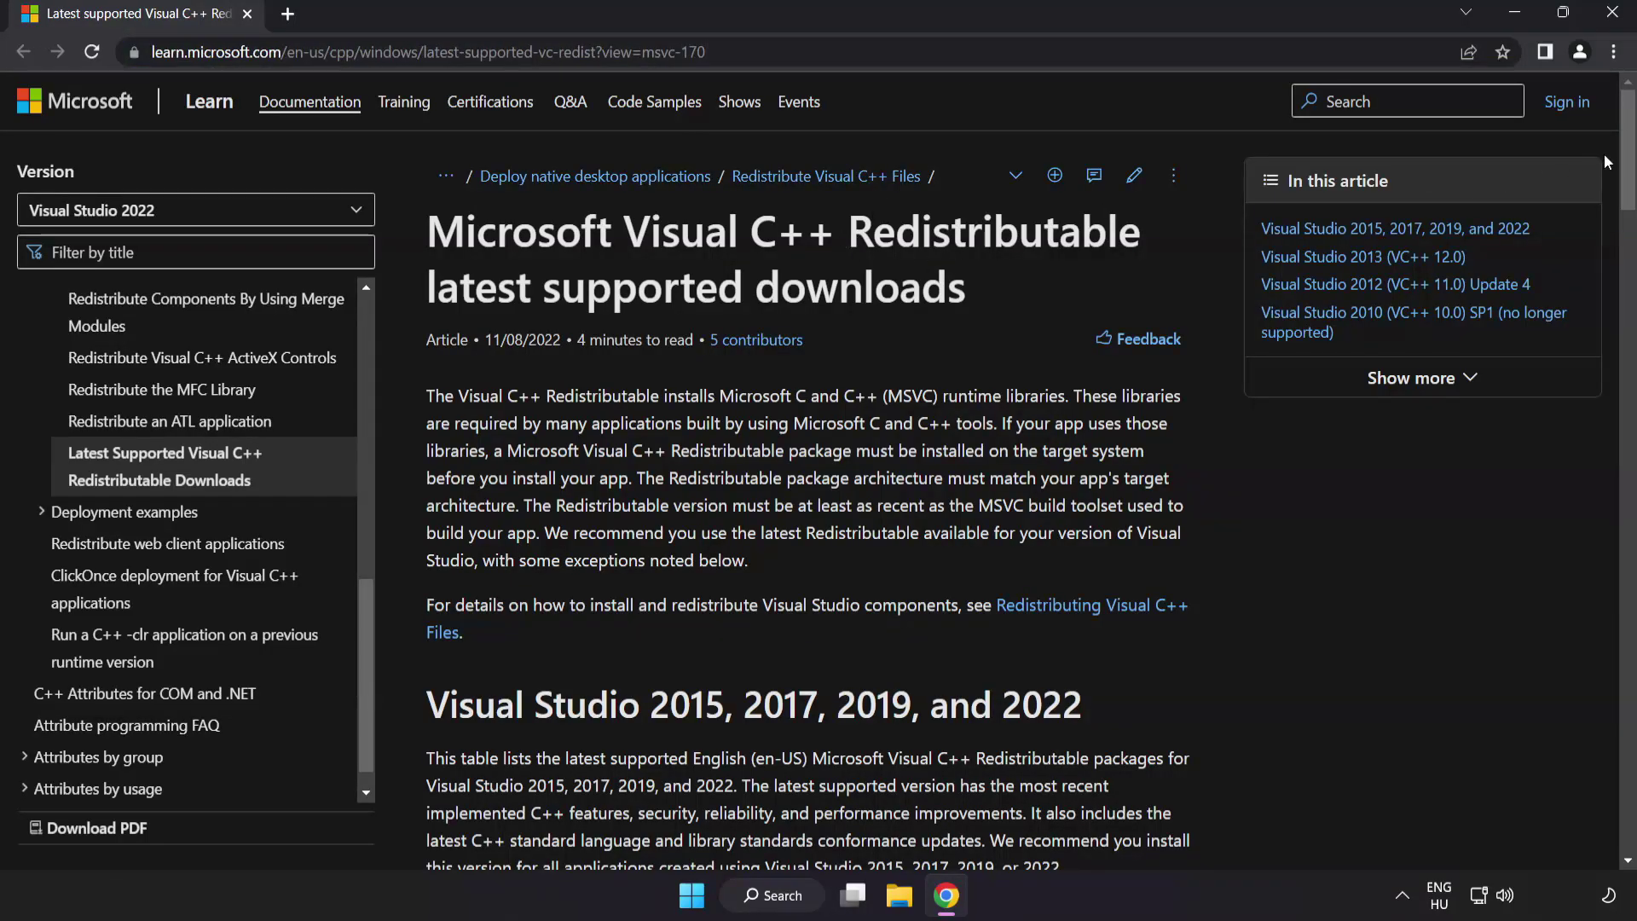
left_click_drag(1622, 157, 1619, 267)
scroll(851, 406, "up", 1)
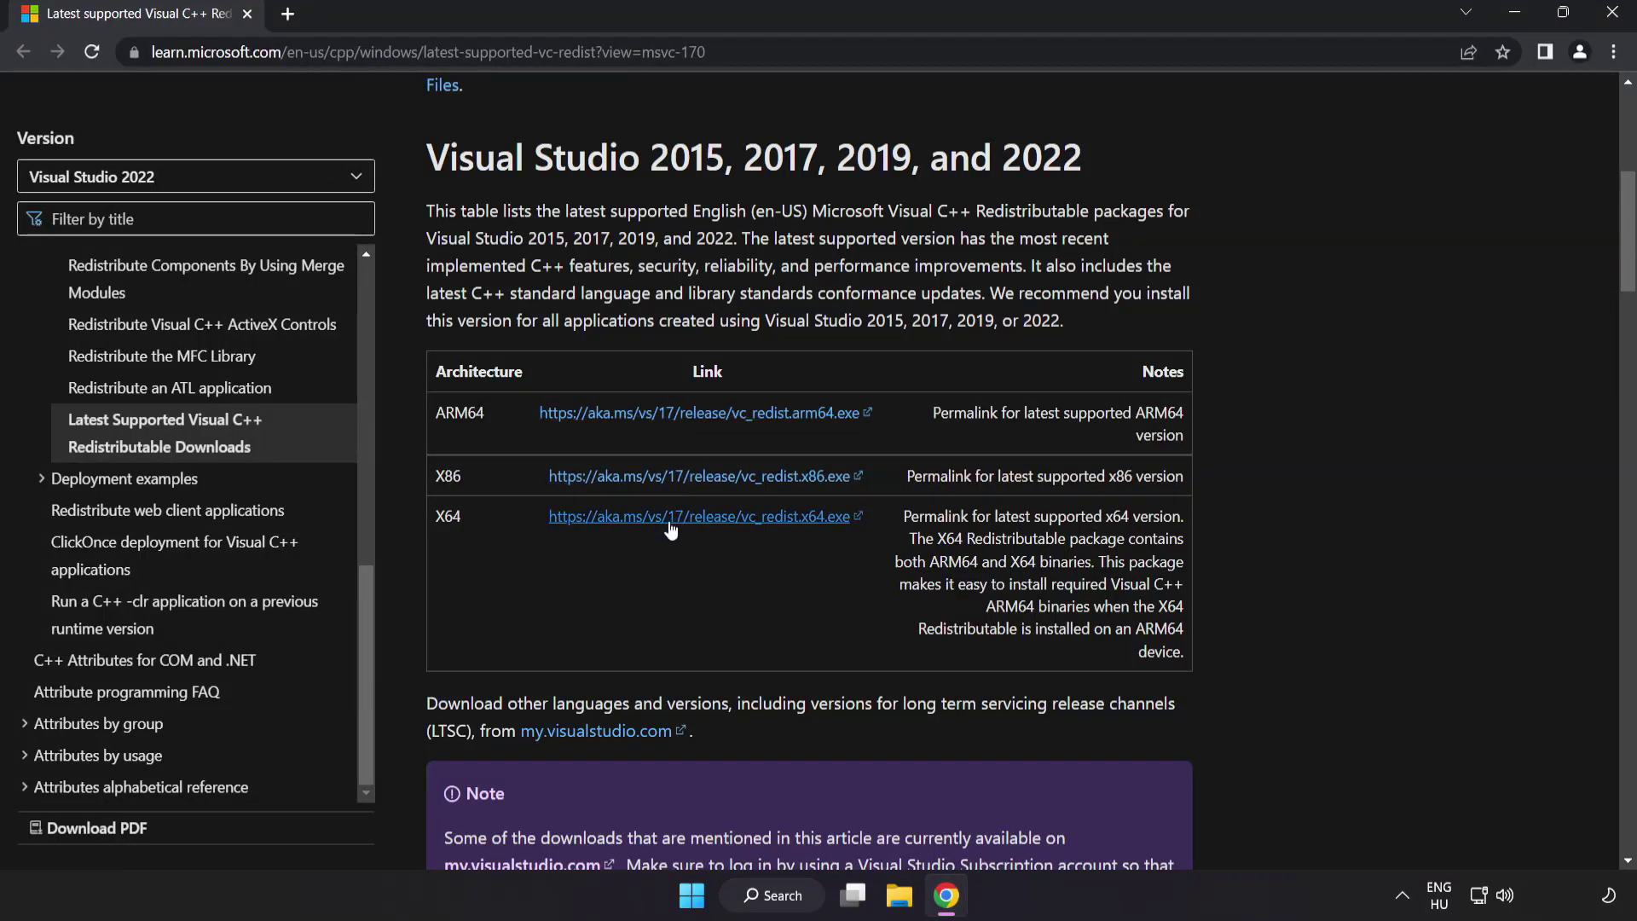
left_click(679, 424)
left_click(703, 476)
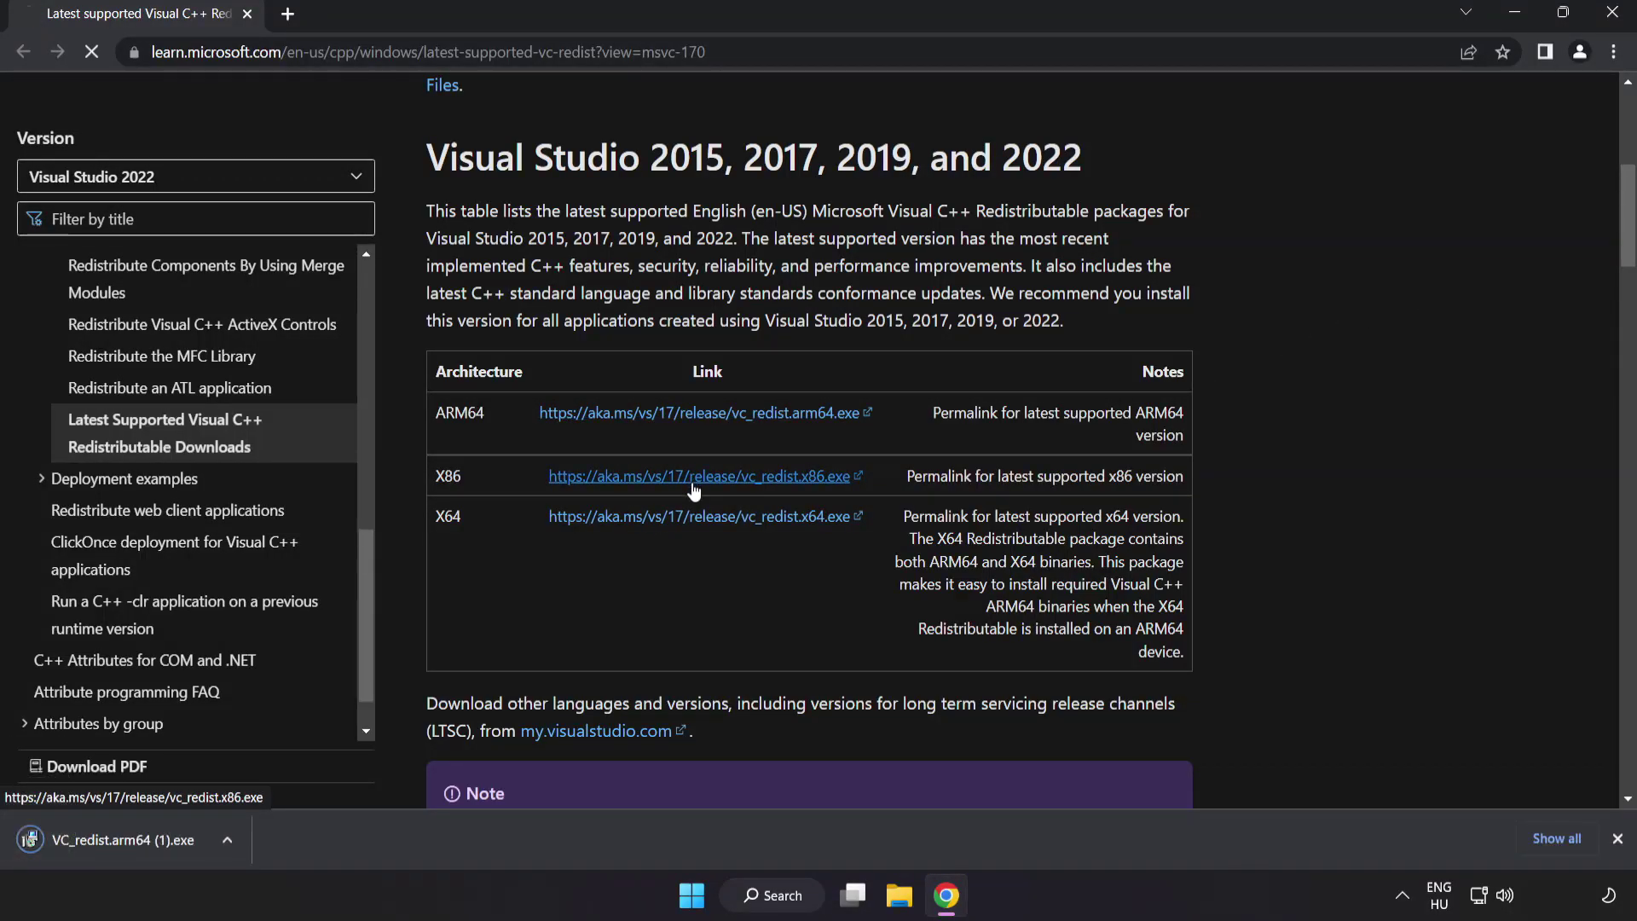
left_click(705, 517)
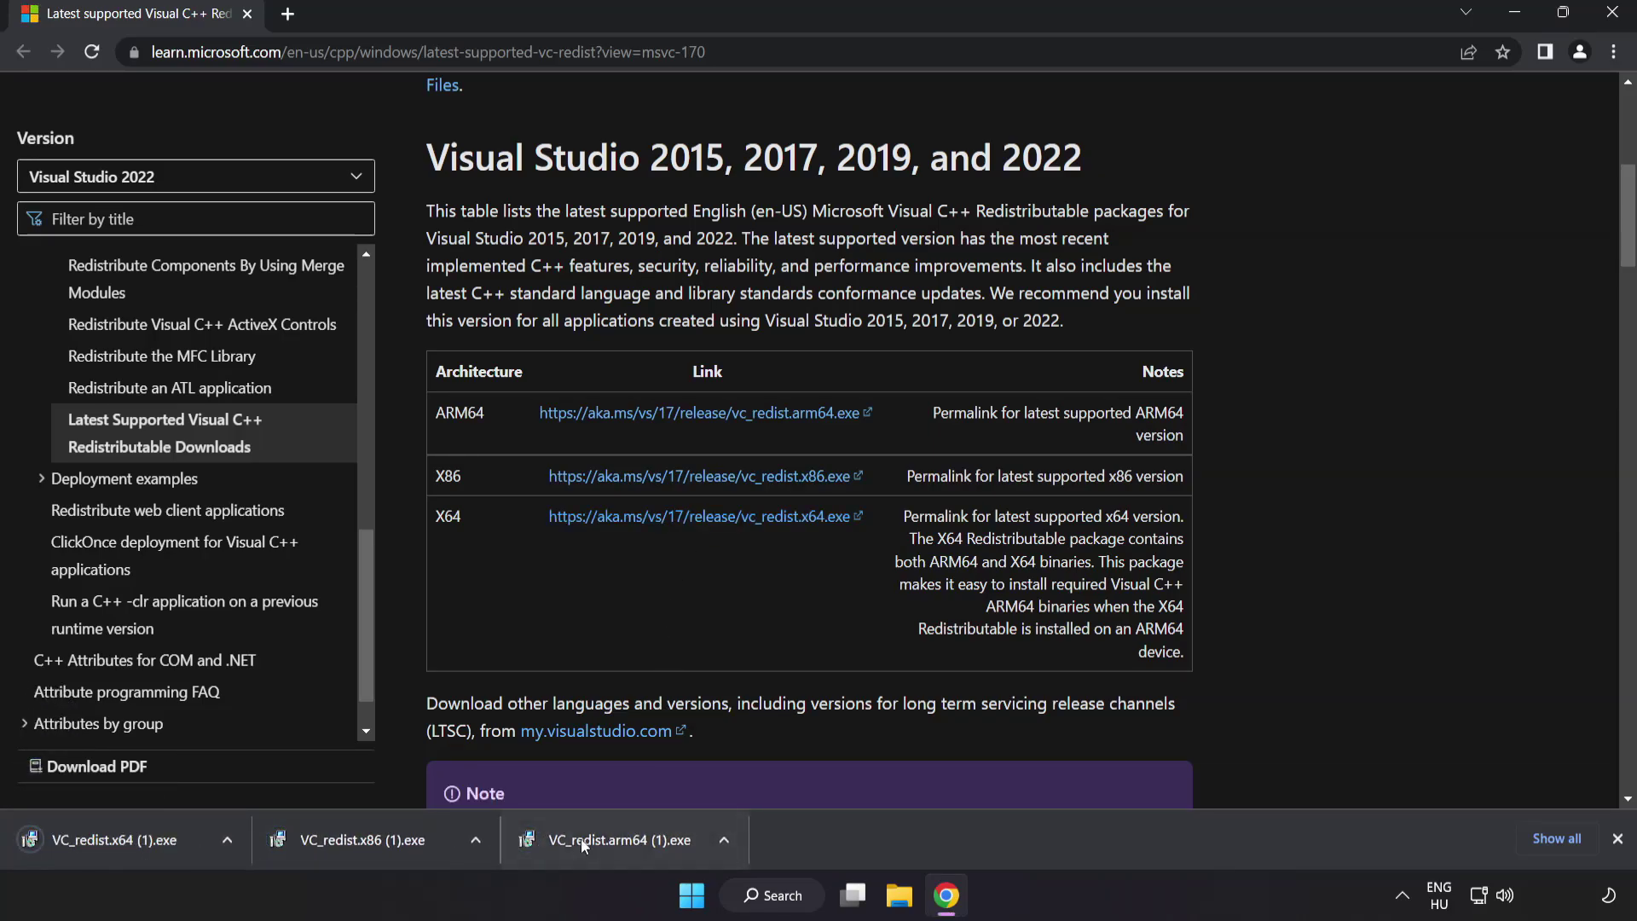
Attempt the ARM64 redistributable install with the license accepted, then dismiss its failure.
left_click(616, 843)
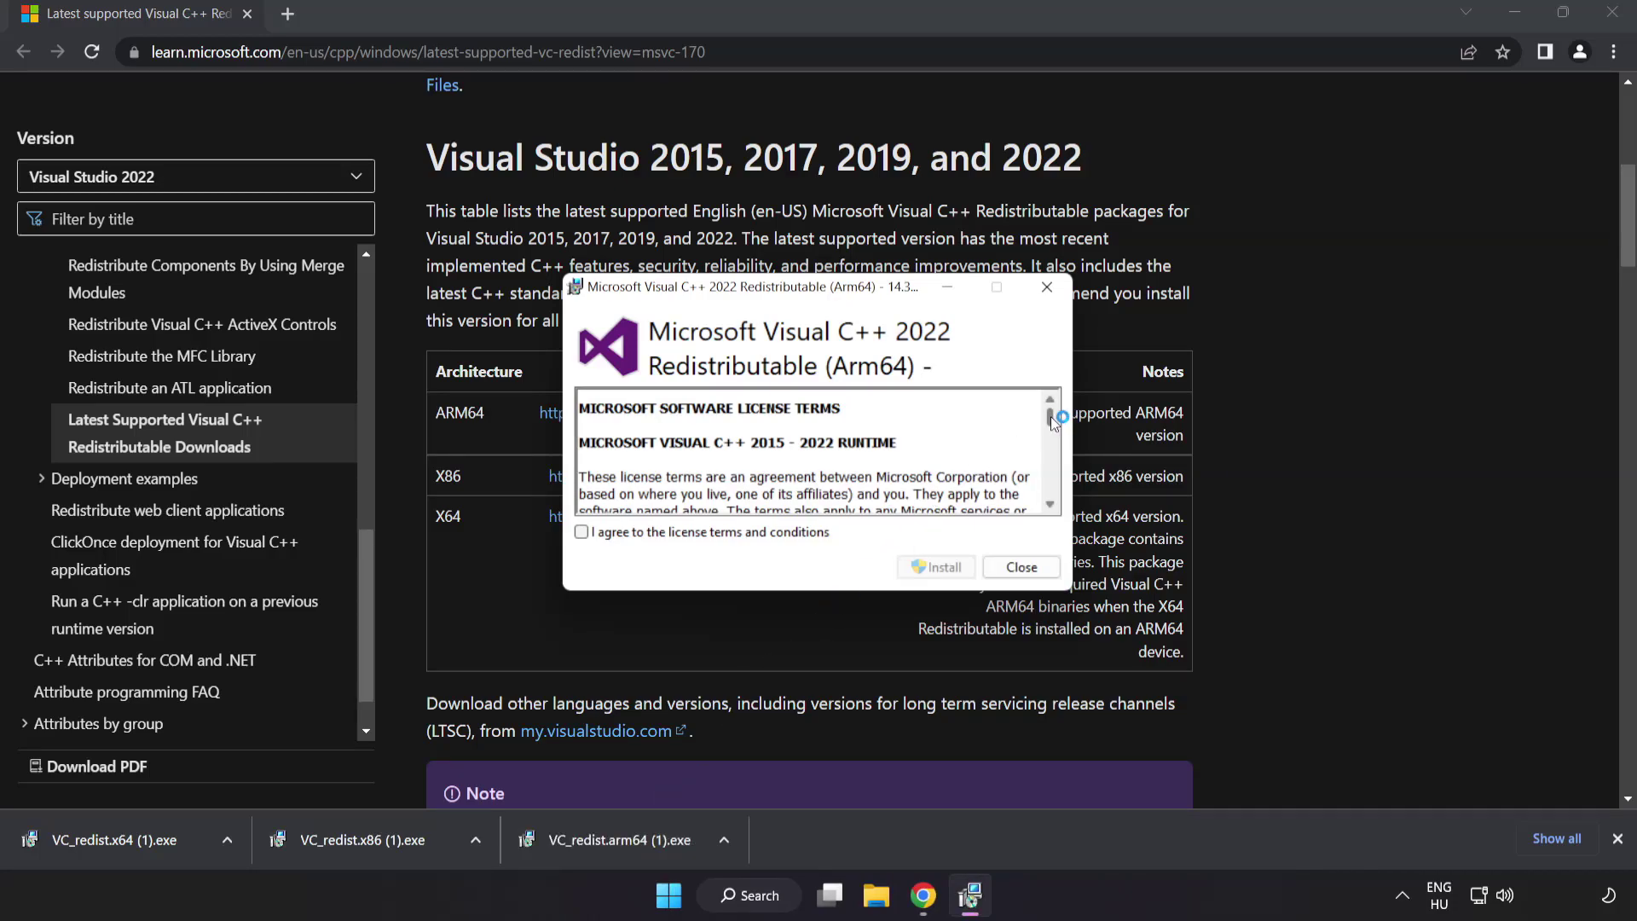
left_click_drag(1051, 416, 1053, 496)
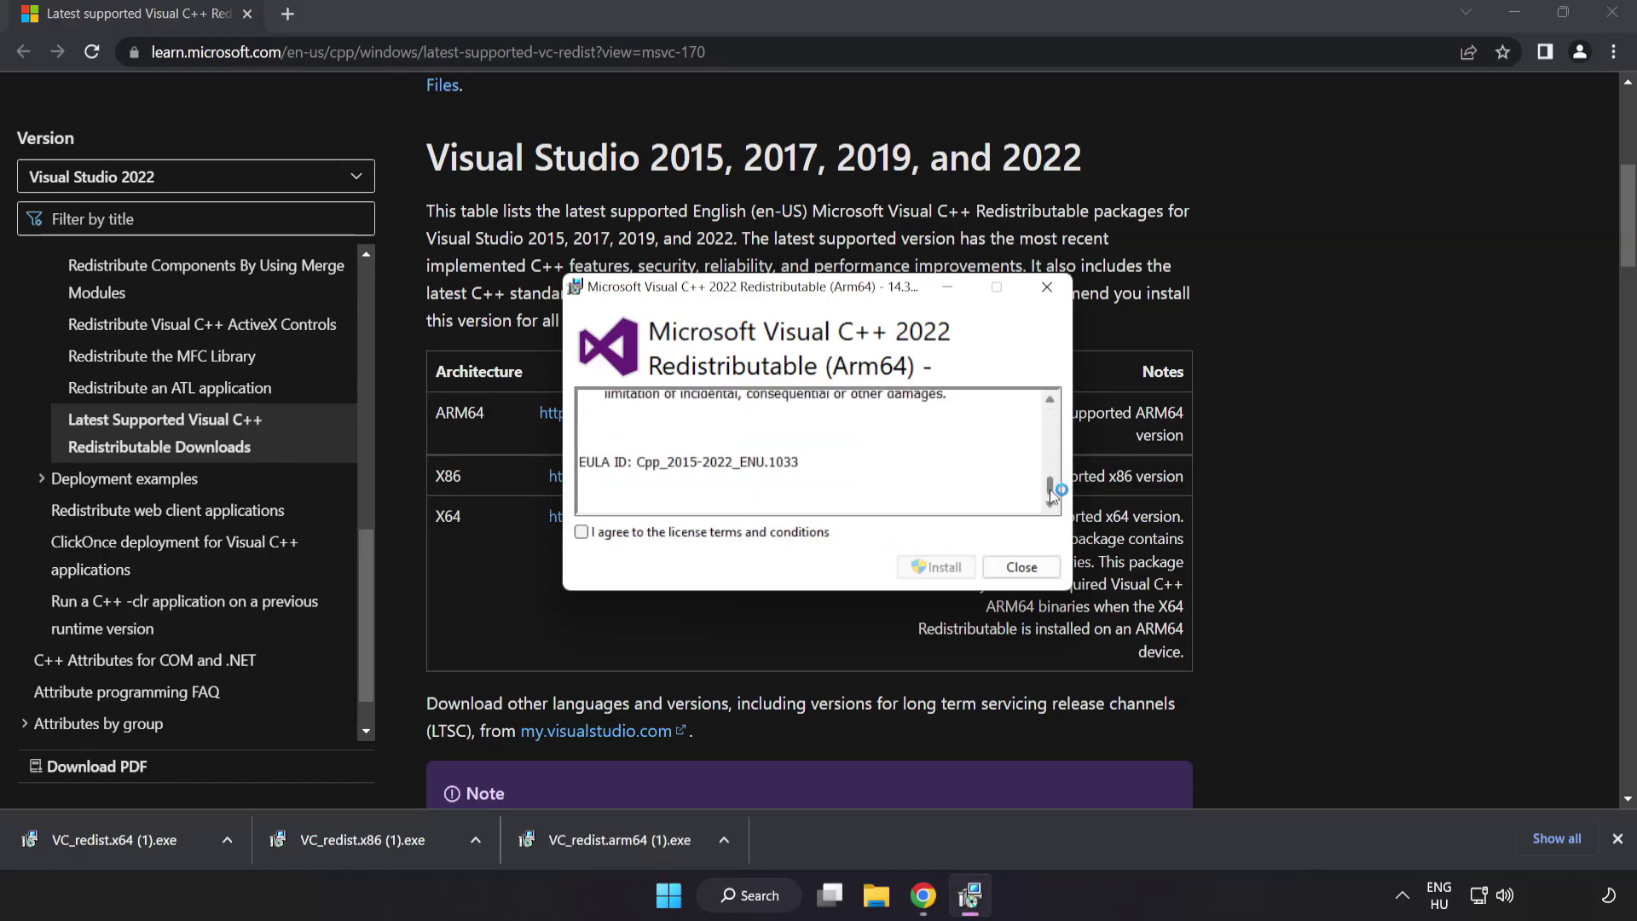
left_click(583, 532)
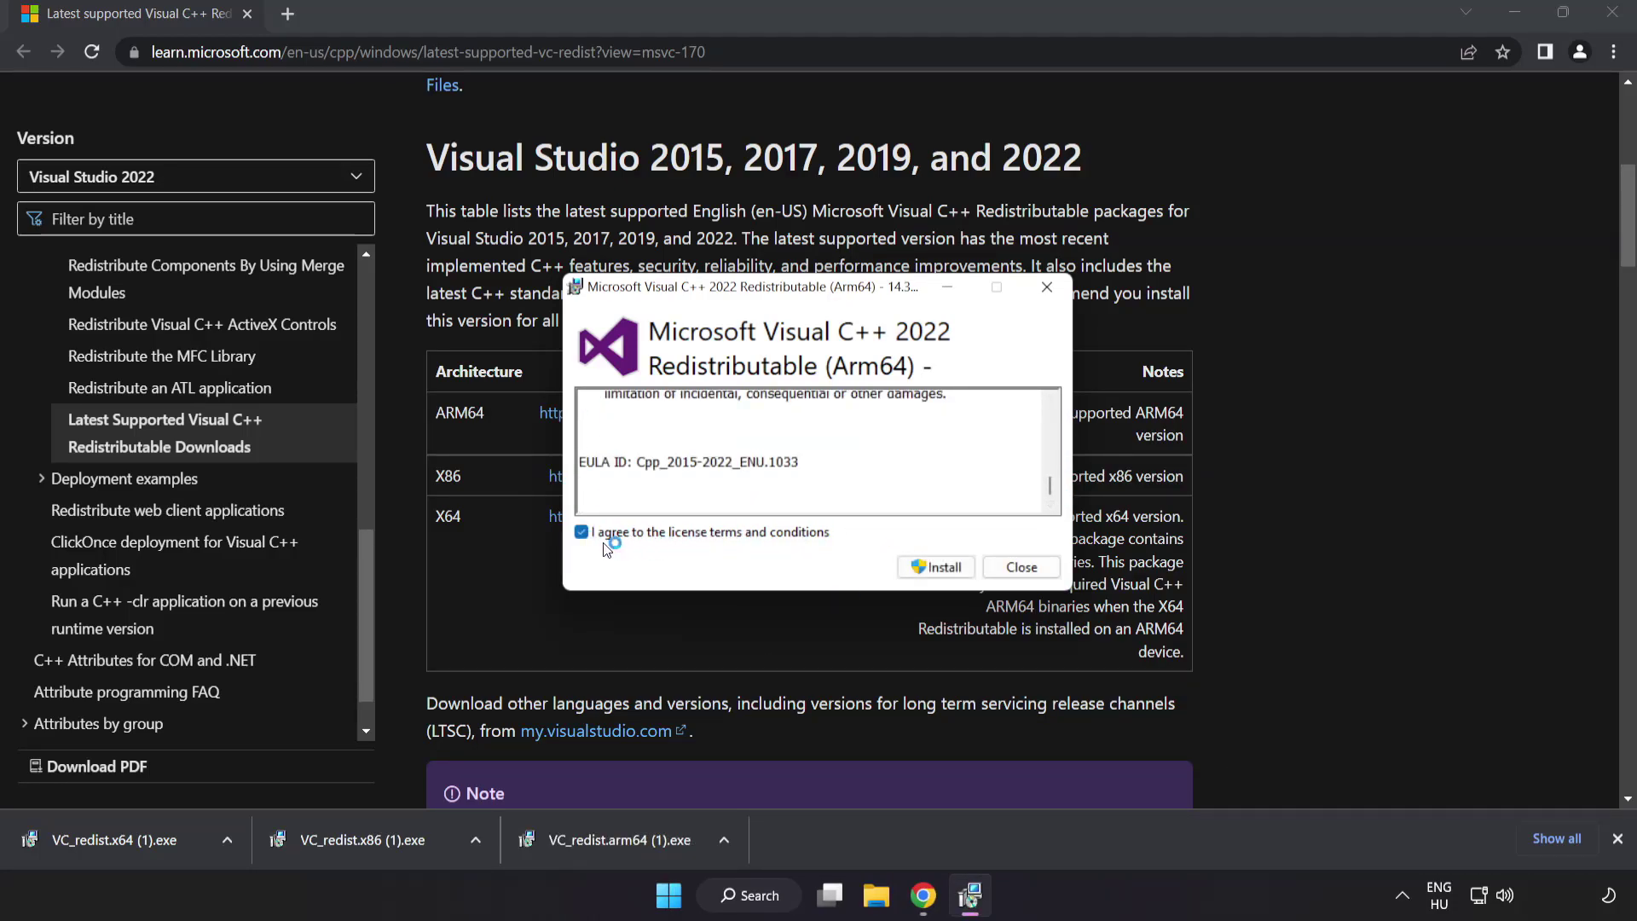
left_click(933, 568)
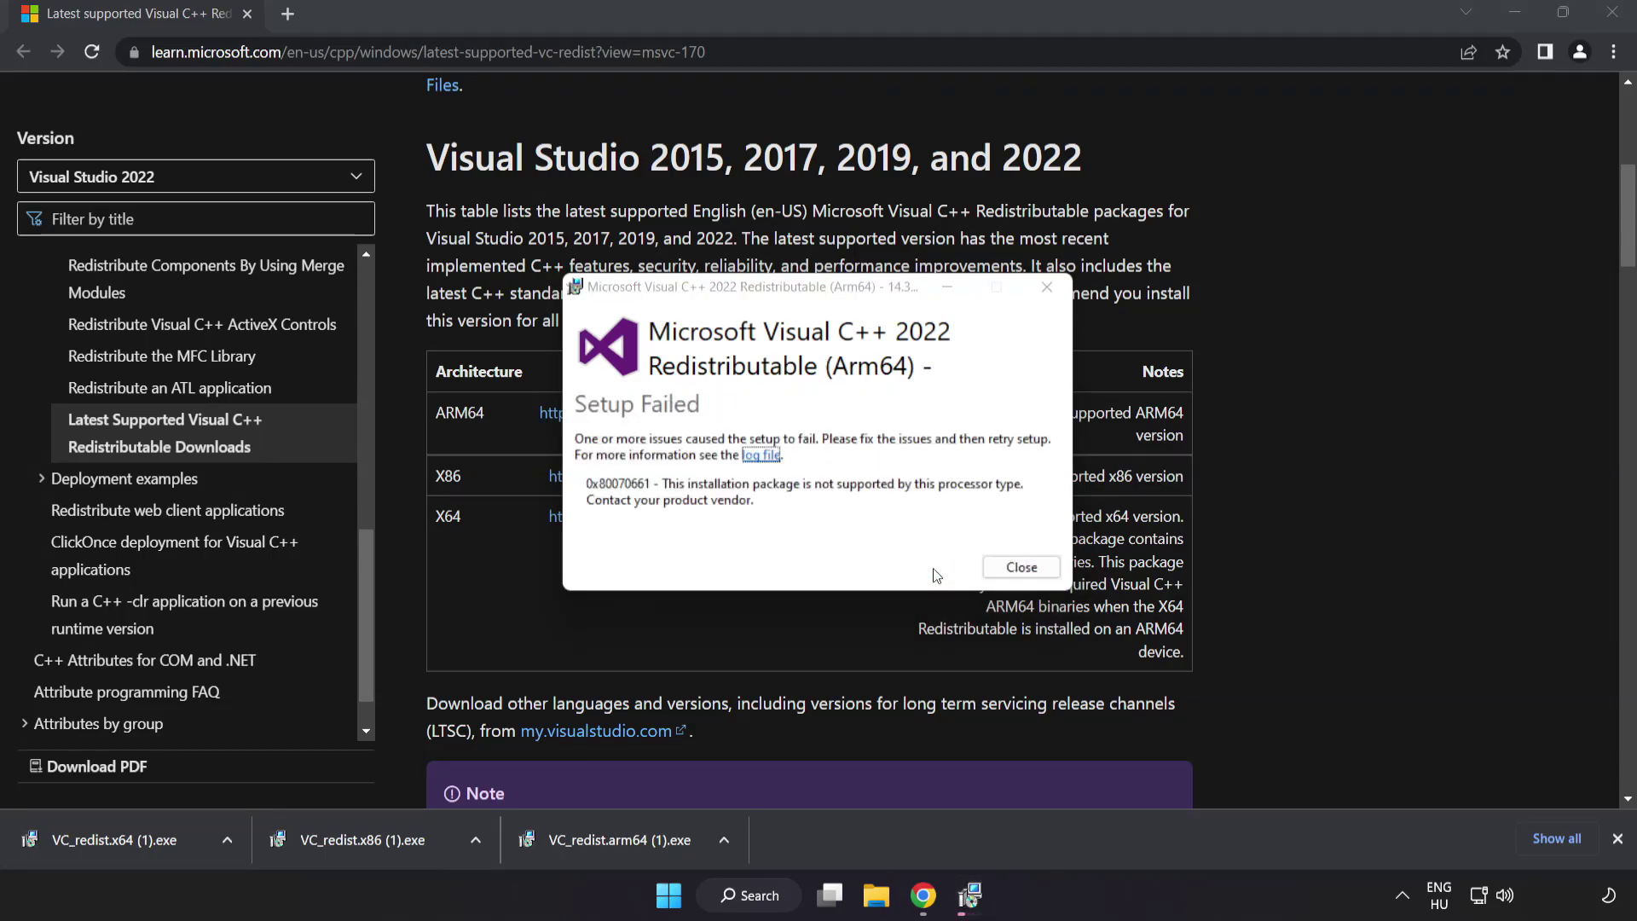
left_click(1020, 565)
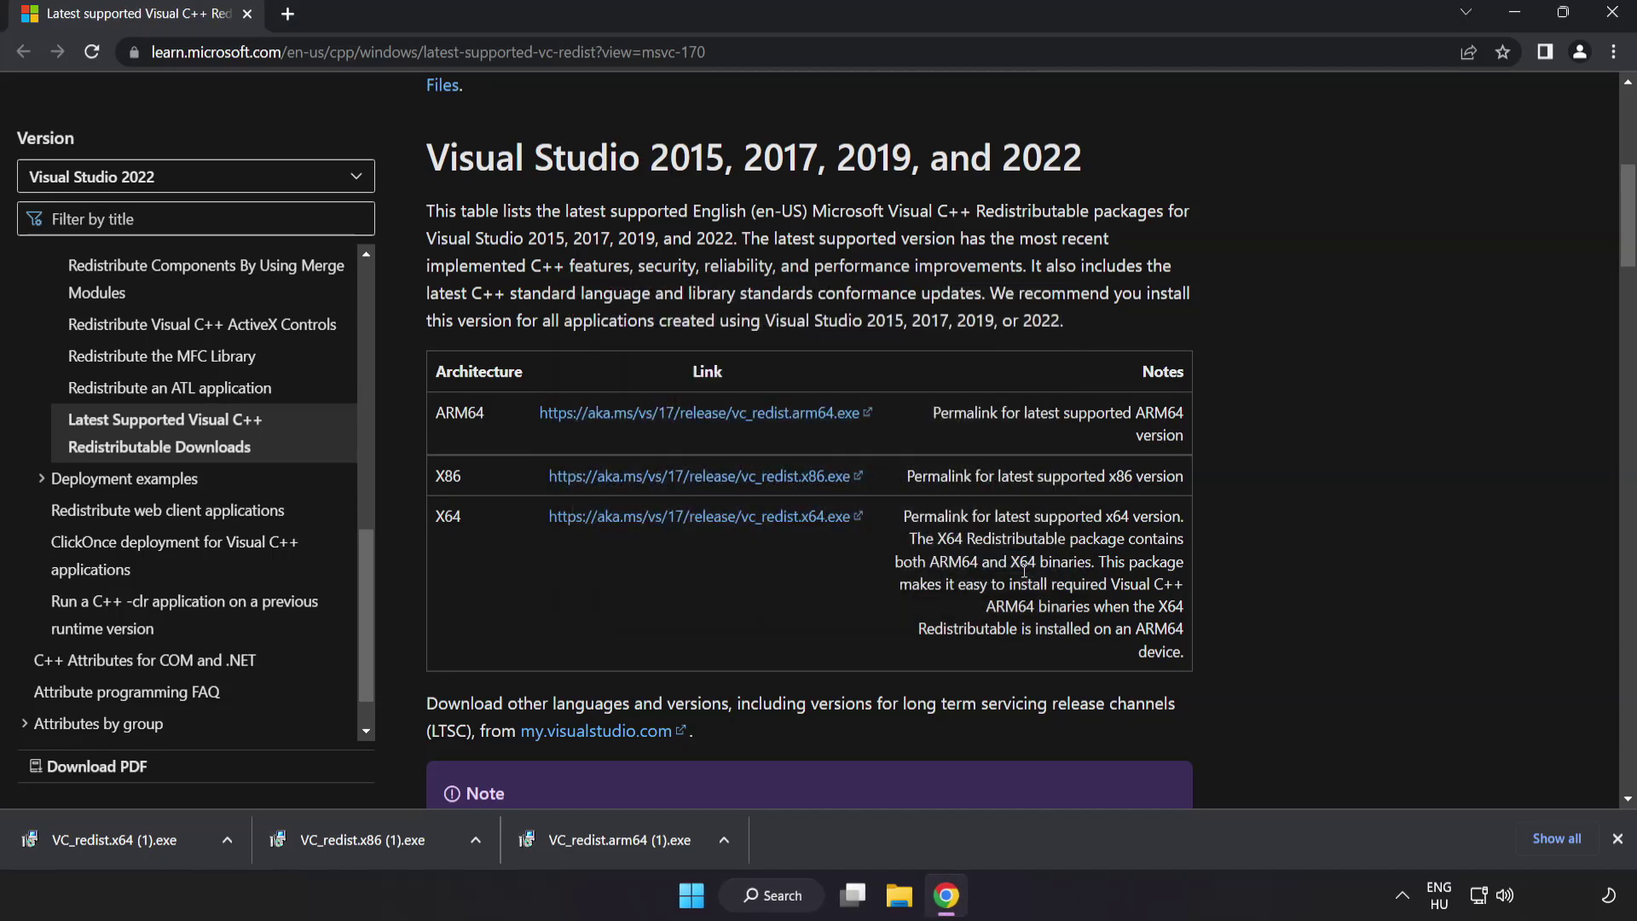
Install the x86 redistributable successfully and dismiss the failed x64 setup.
left_click(369, 842)
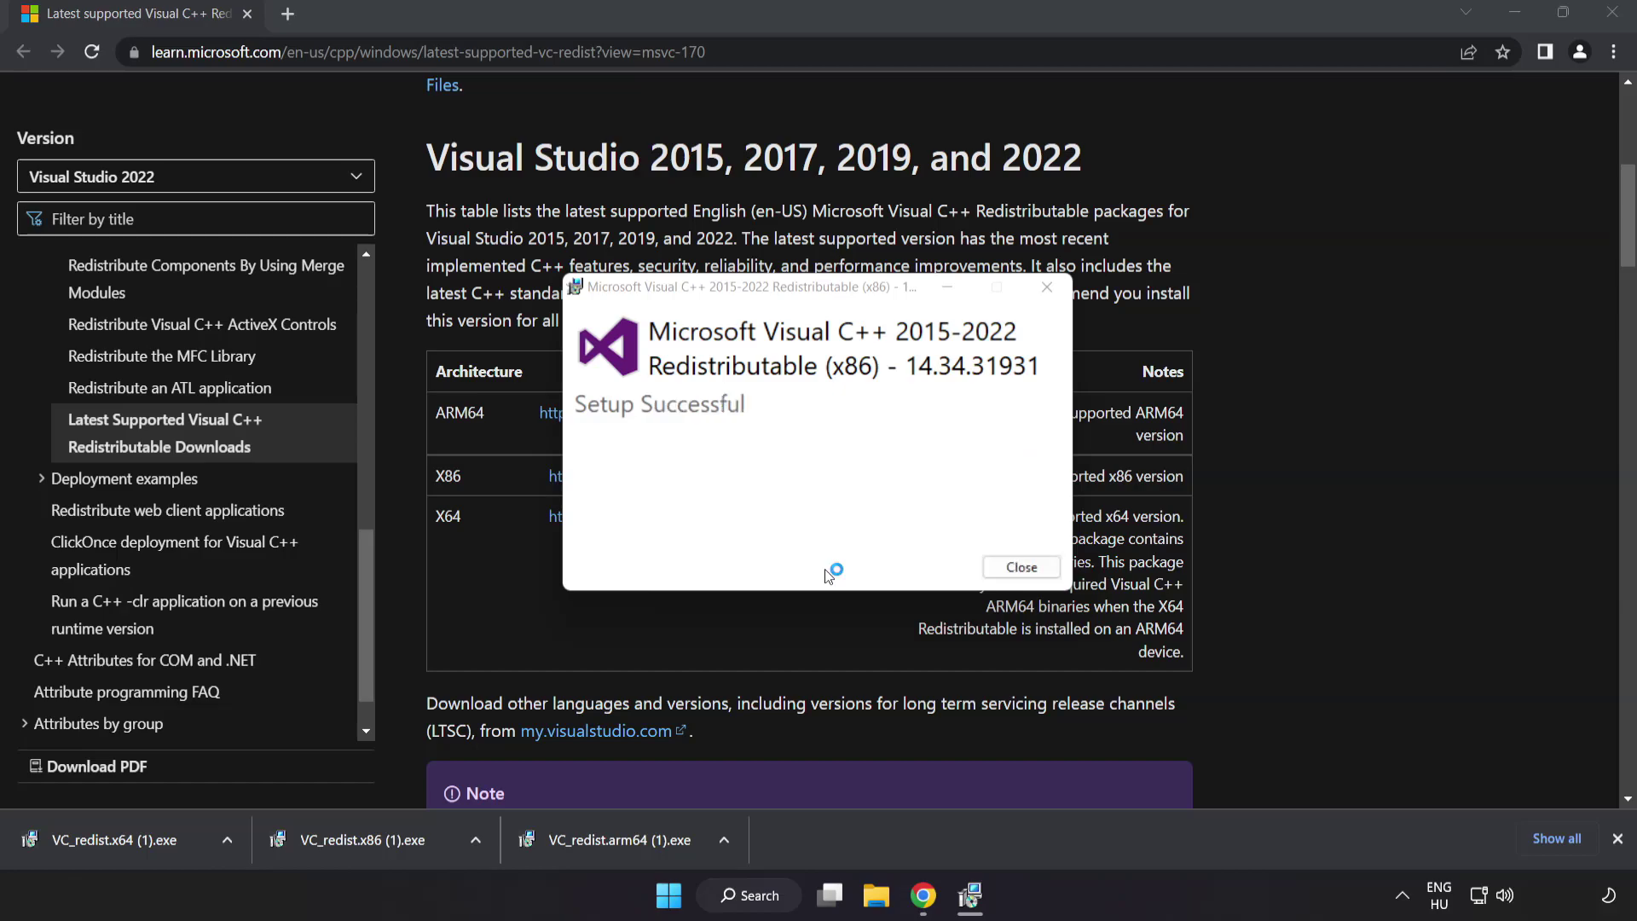
left_click(1018, 568)
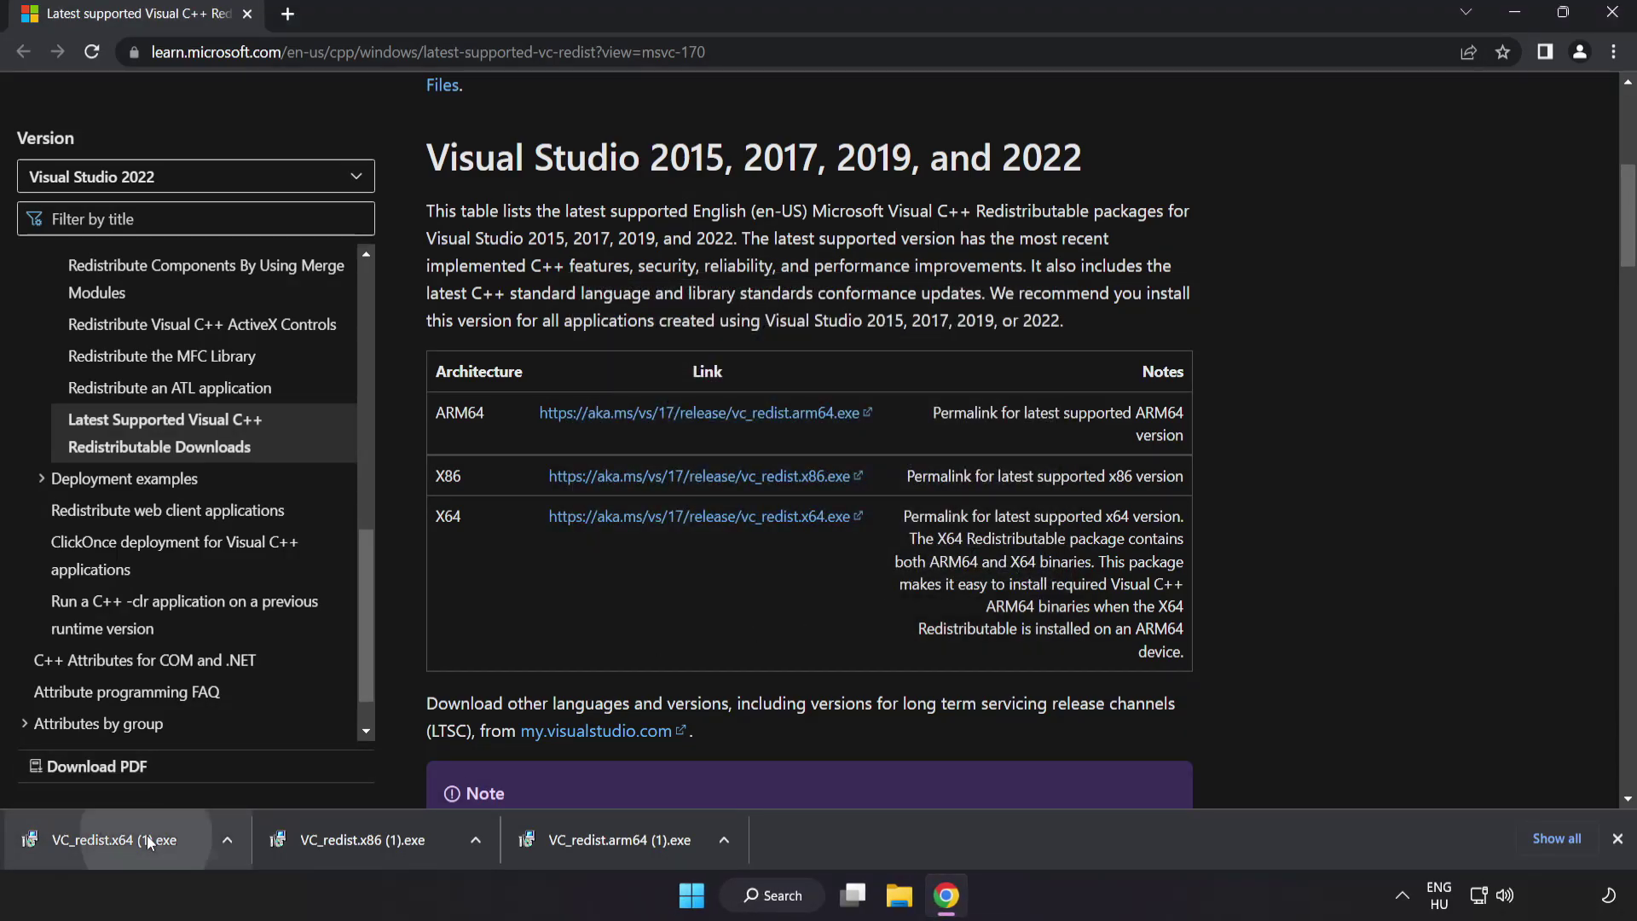
left_click(147, 839)
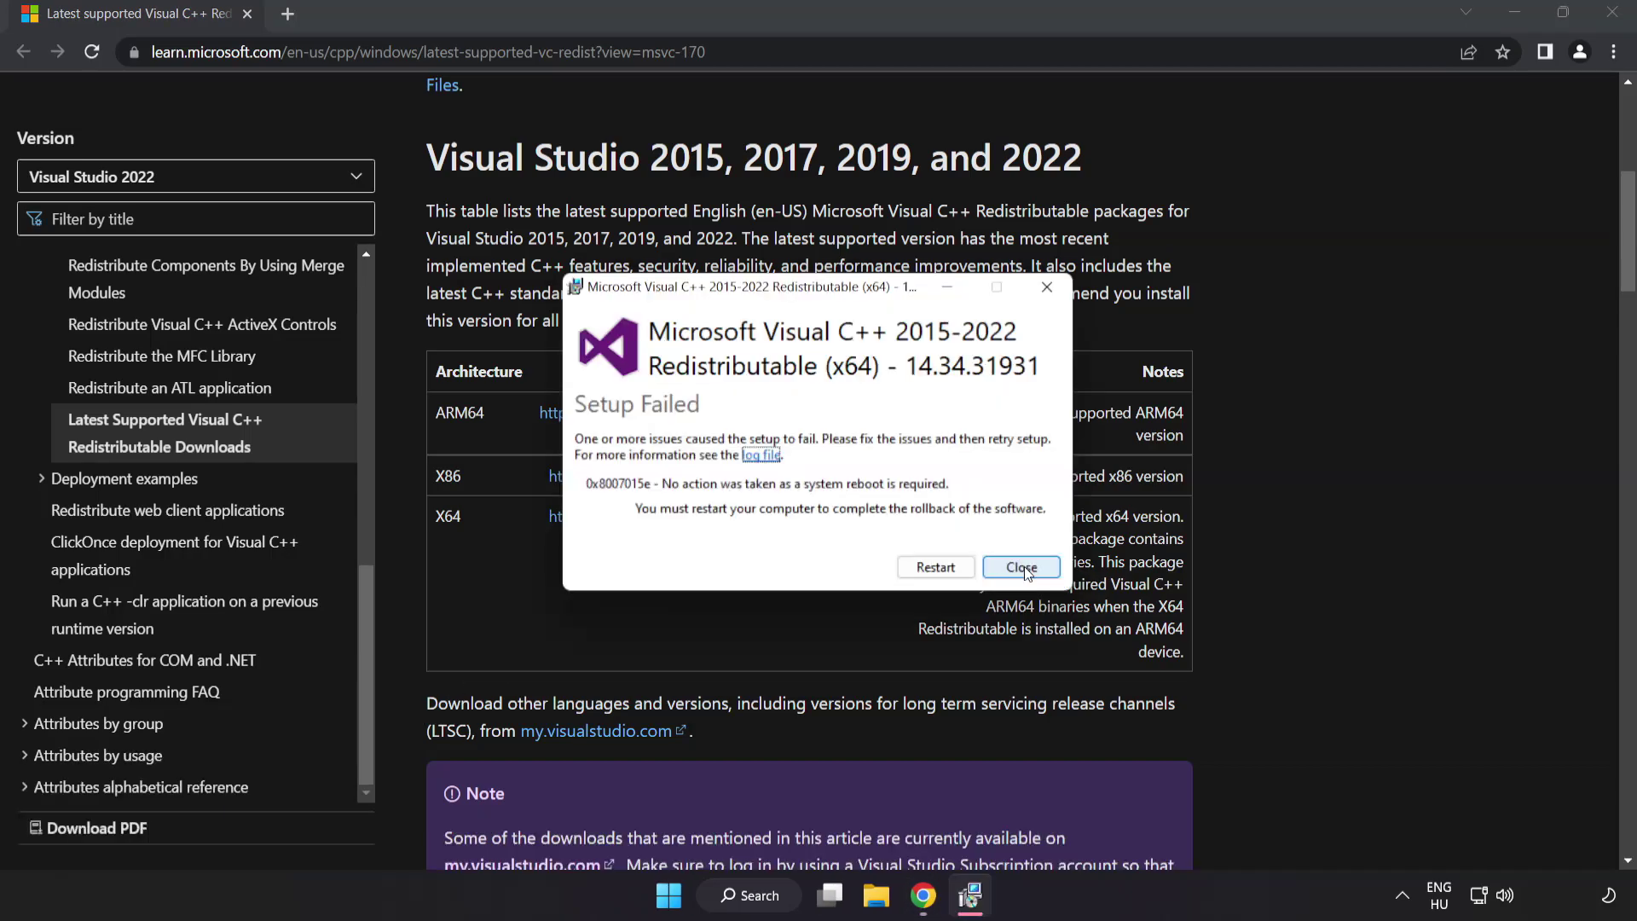
left_click(1024, 570)
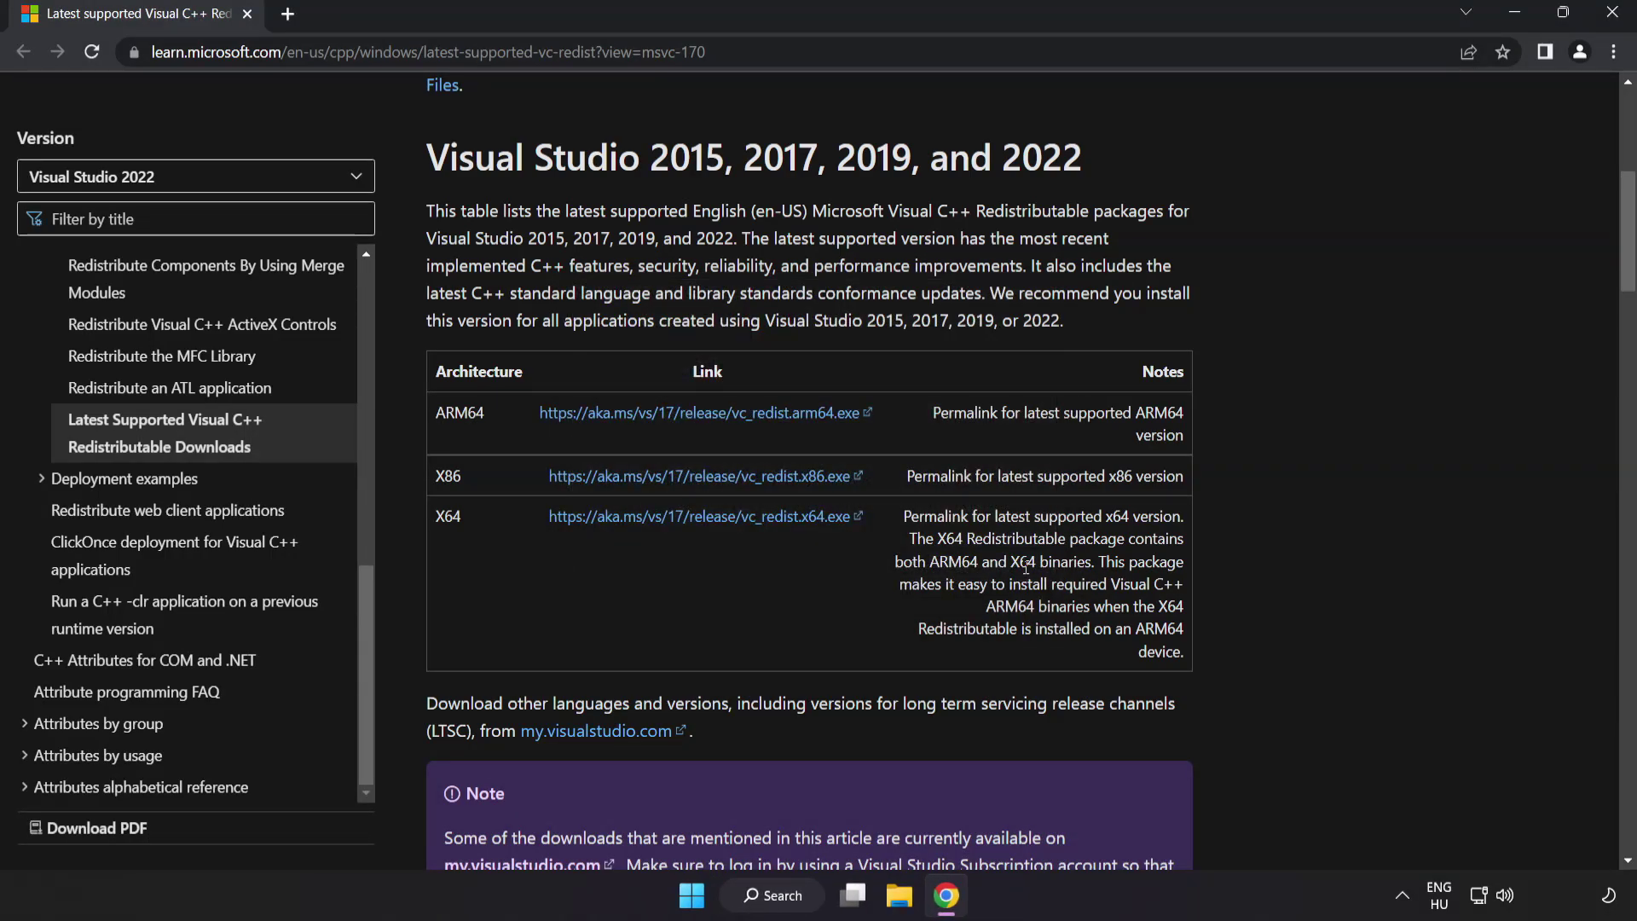
Close the Google Chrome window.
left_click(1610, 18)
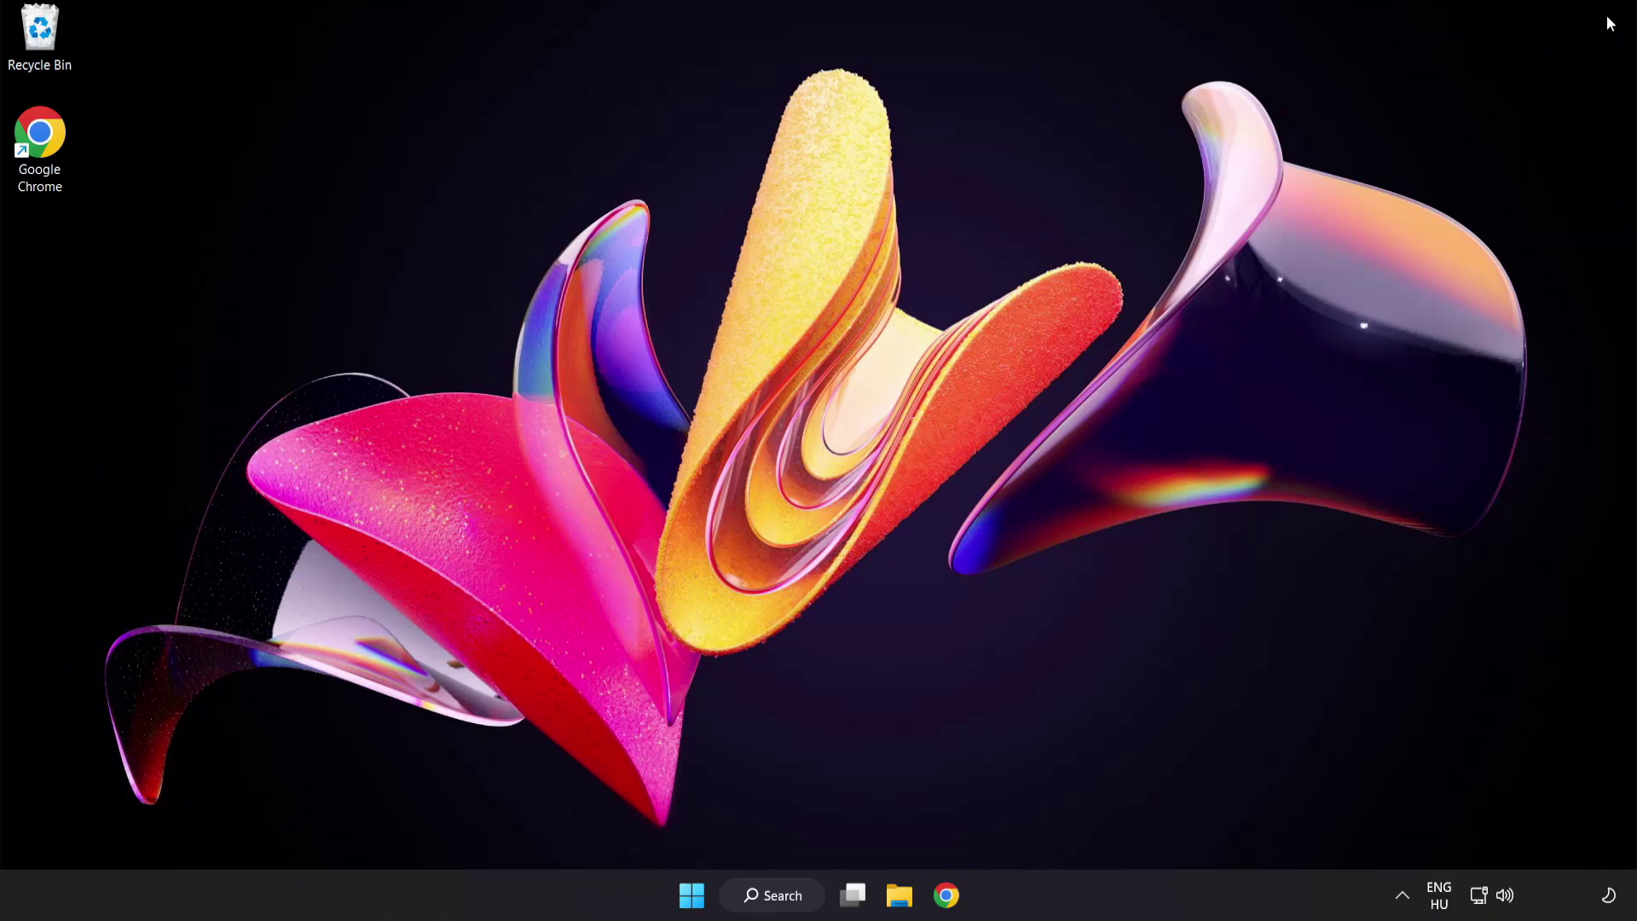
Search for cmd and run Command Prompt as administrator.
left_click(777, 902)
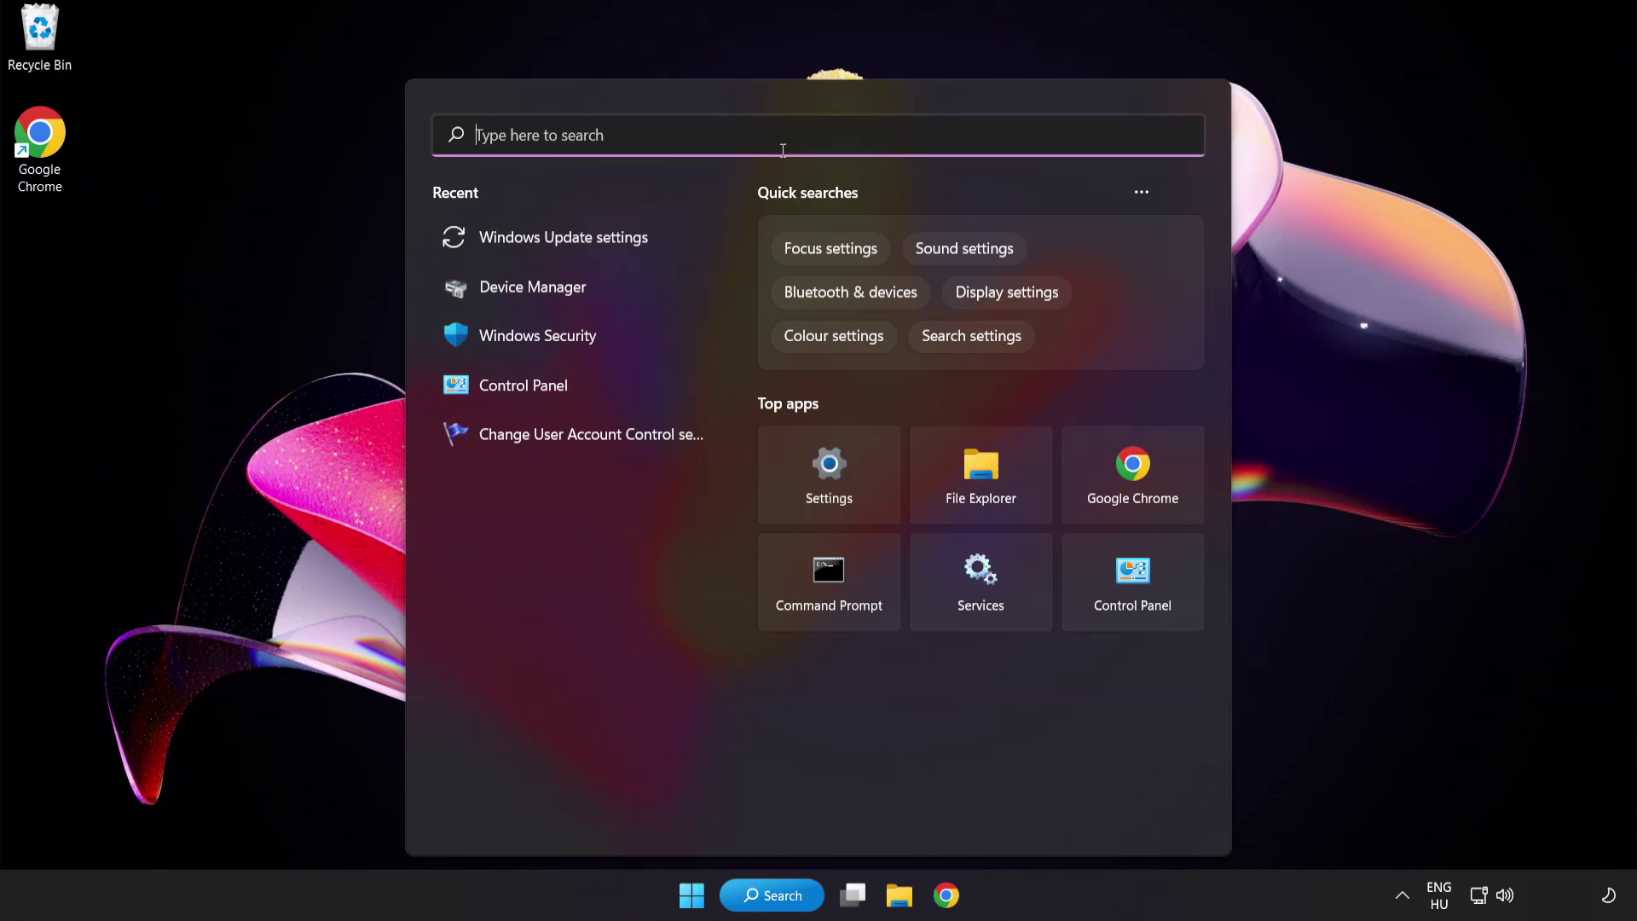
type("cmd")
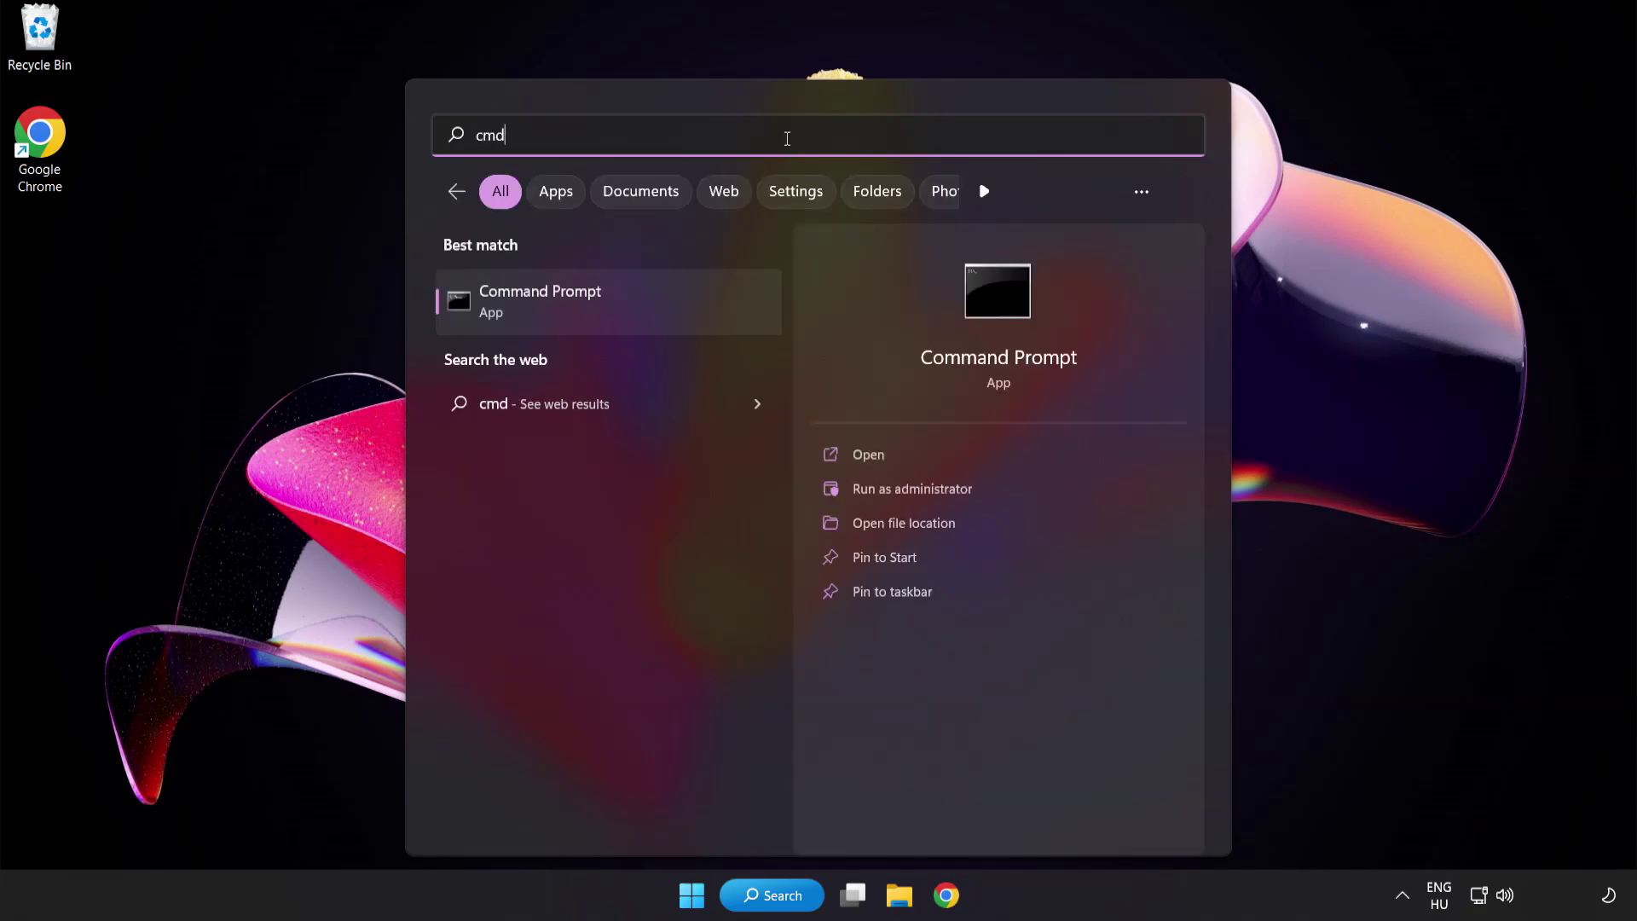
right_click(613, 316)
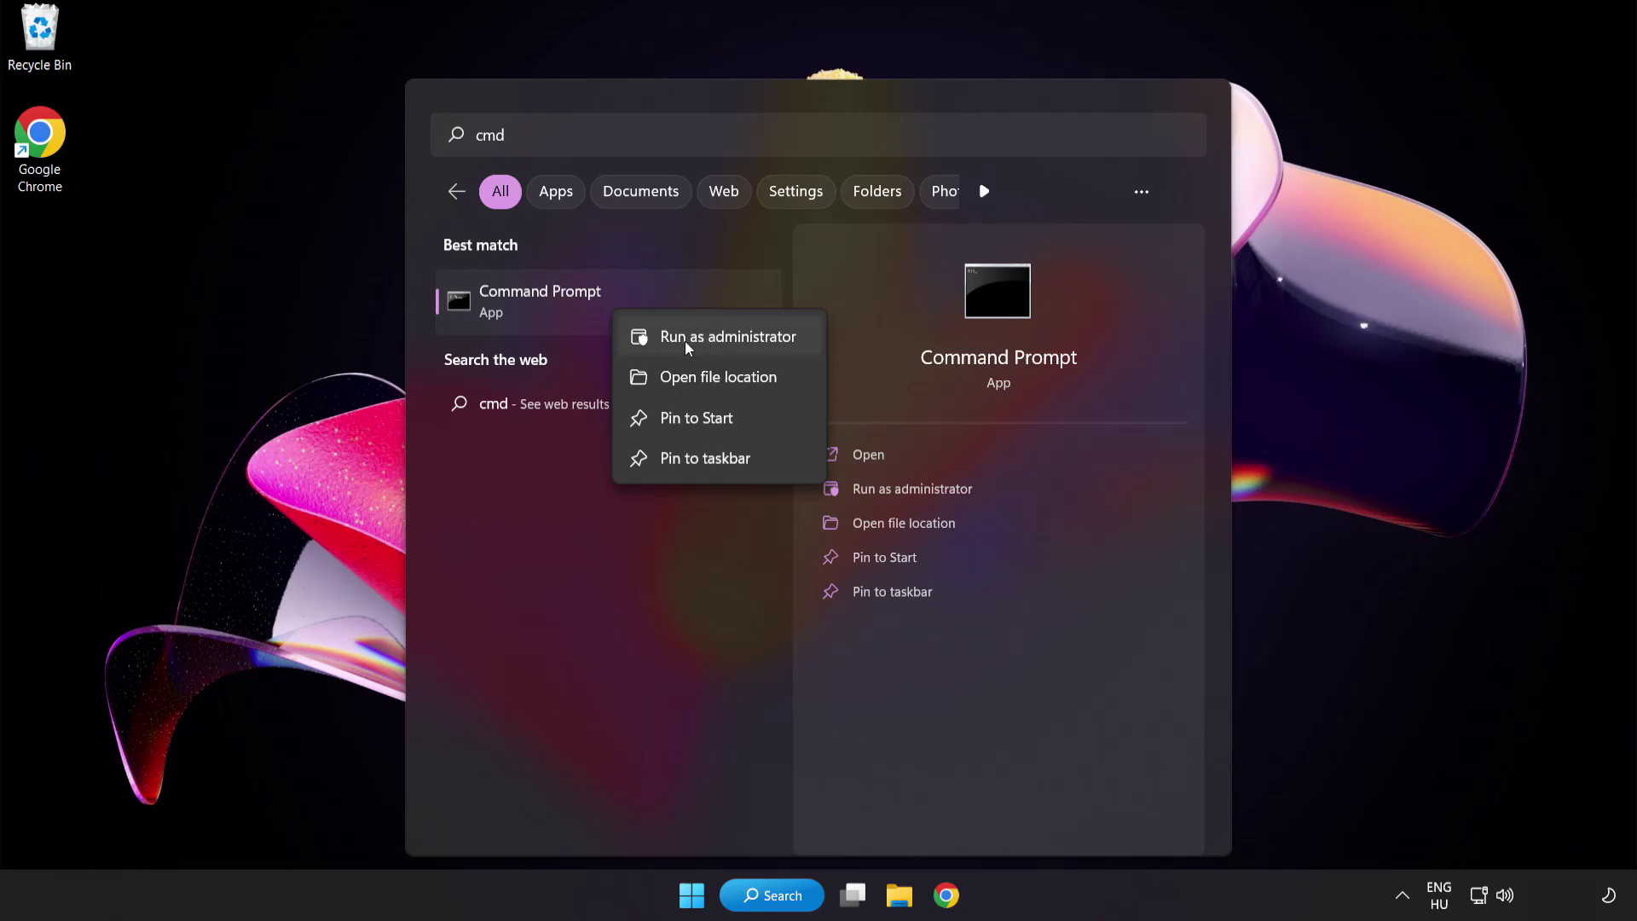
left_click(689, 340)
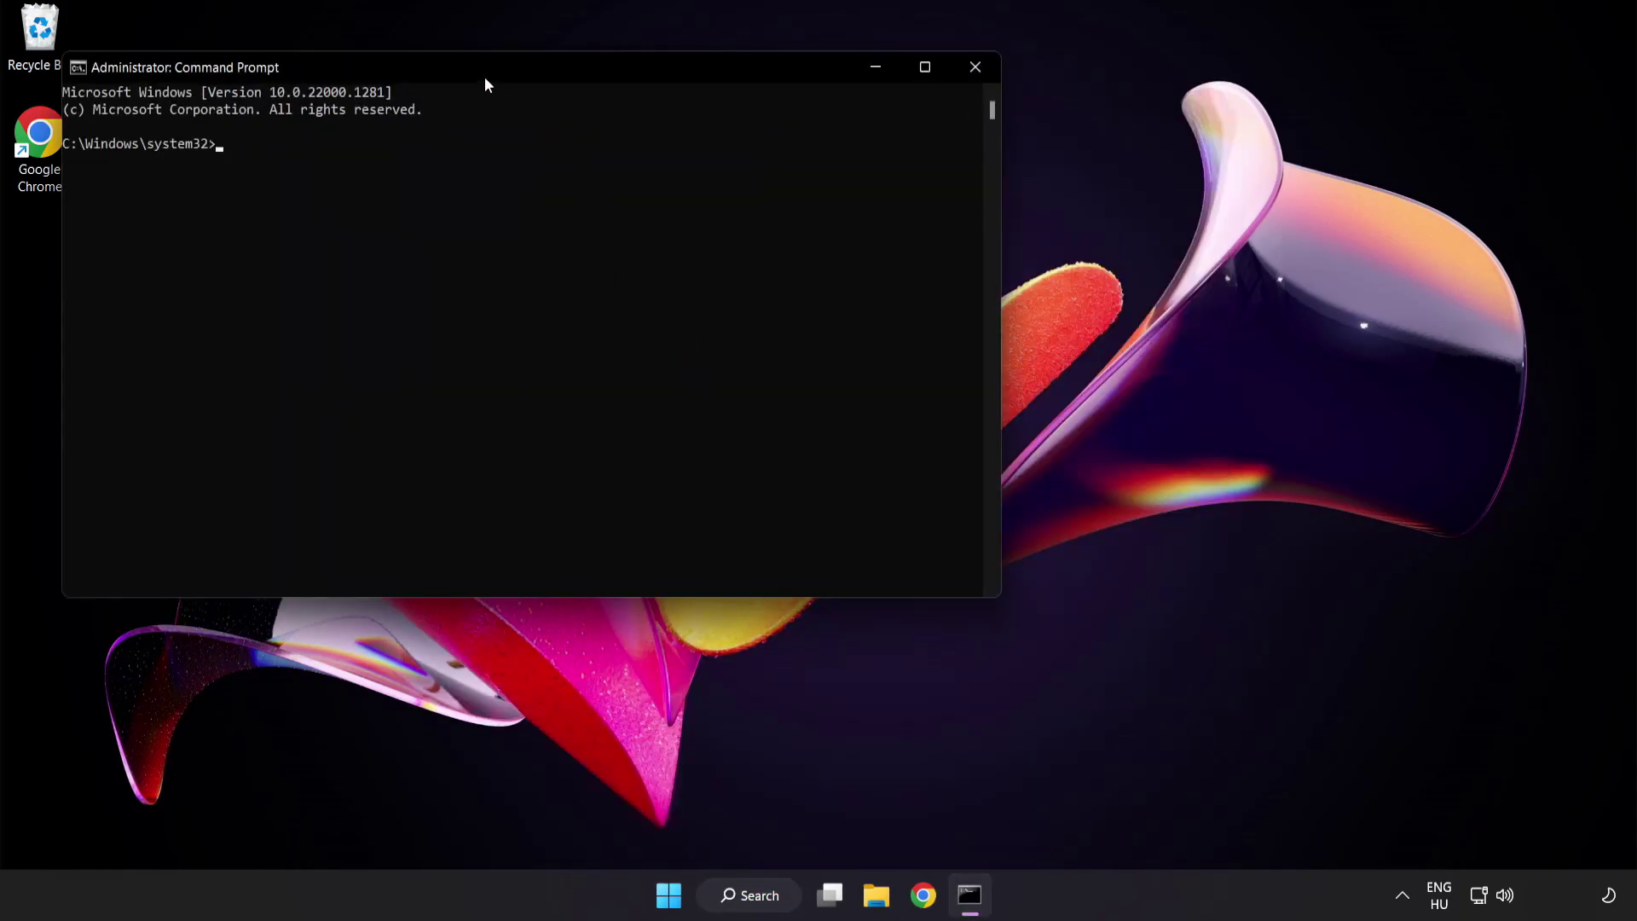
Centre the Command Prompt window and run sfc /scannow.
left_click_drag(467, 67, 713, 166)
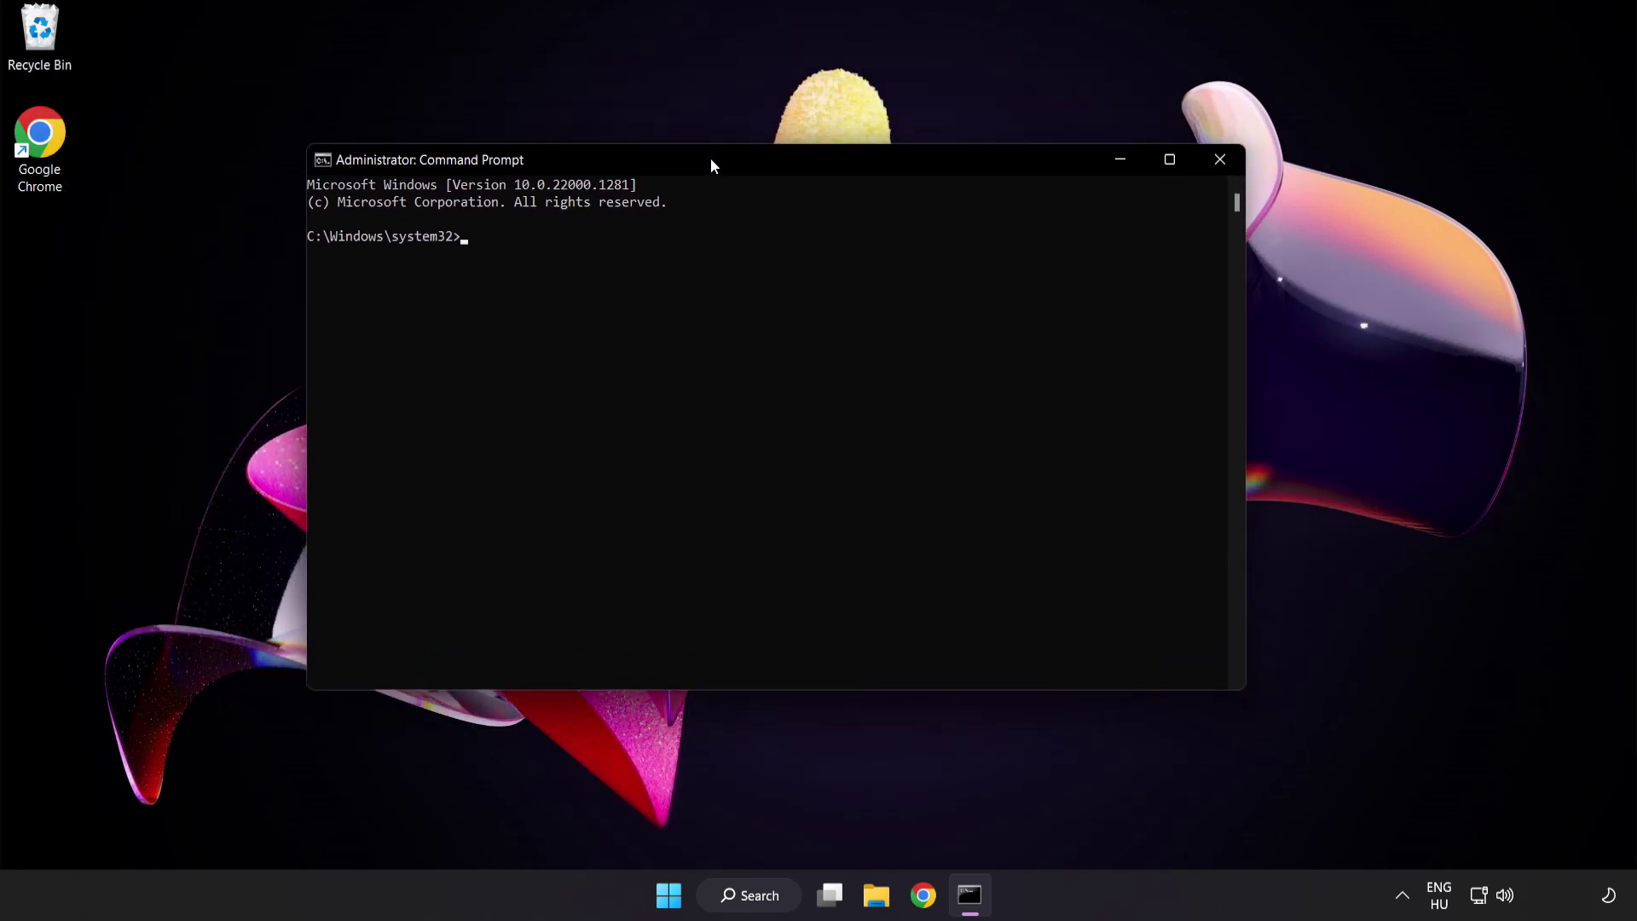
type("s")
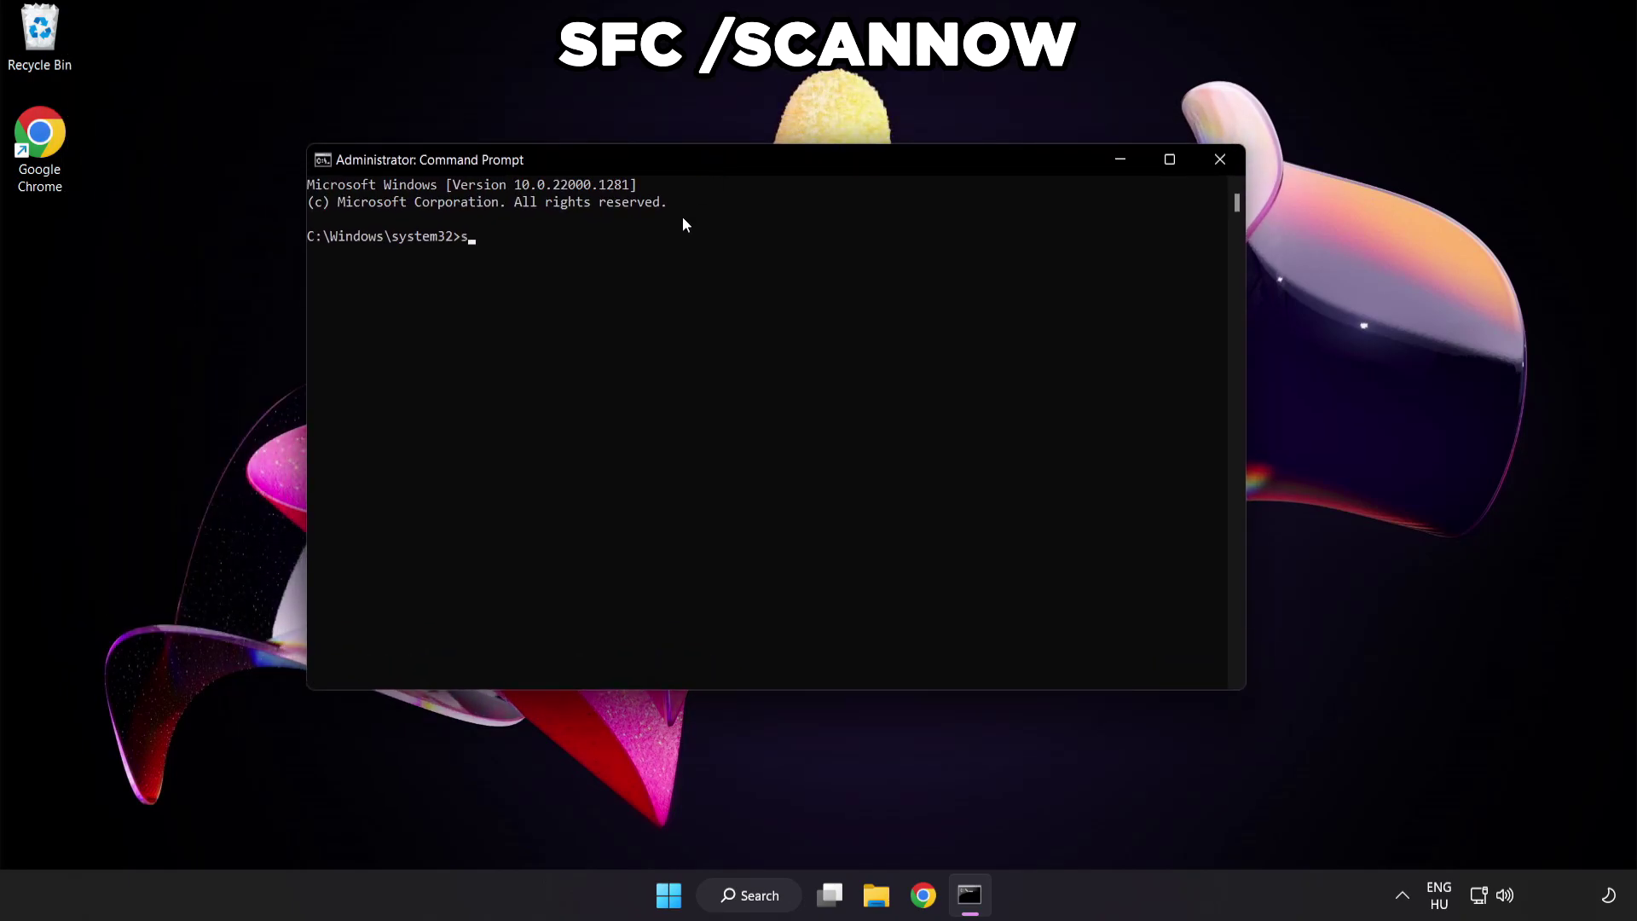
type("fc /sc")
type("annow")
key("Return")
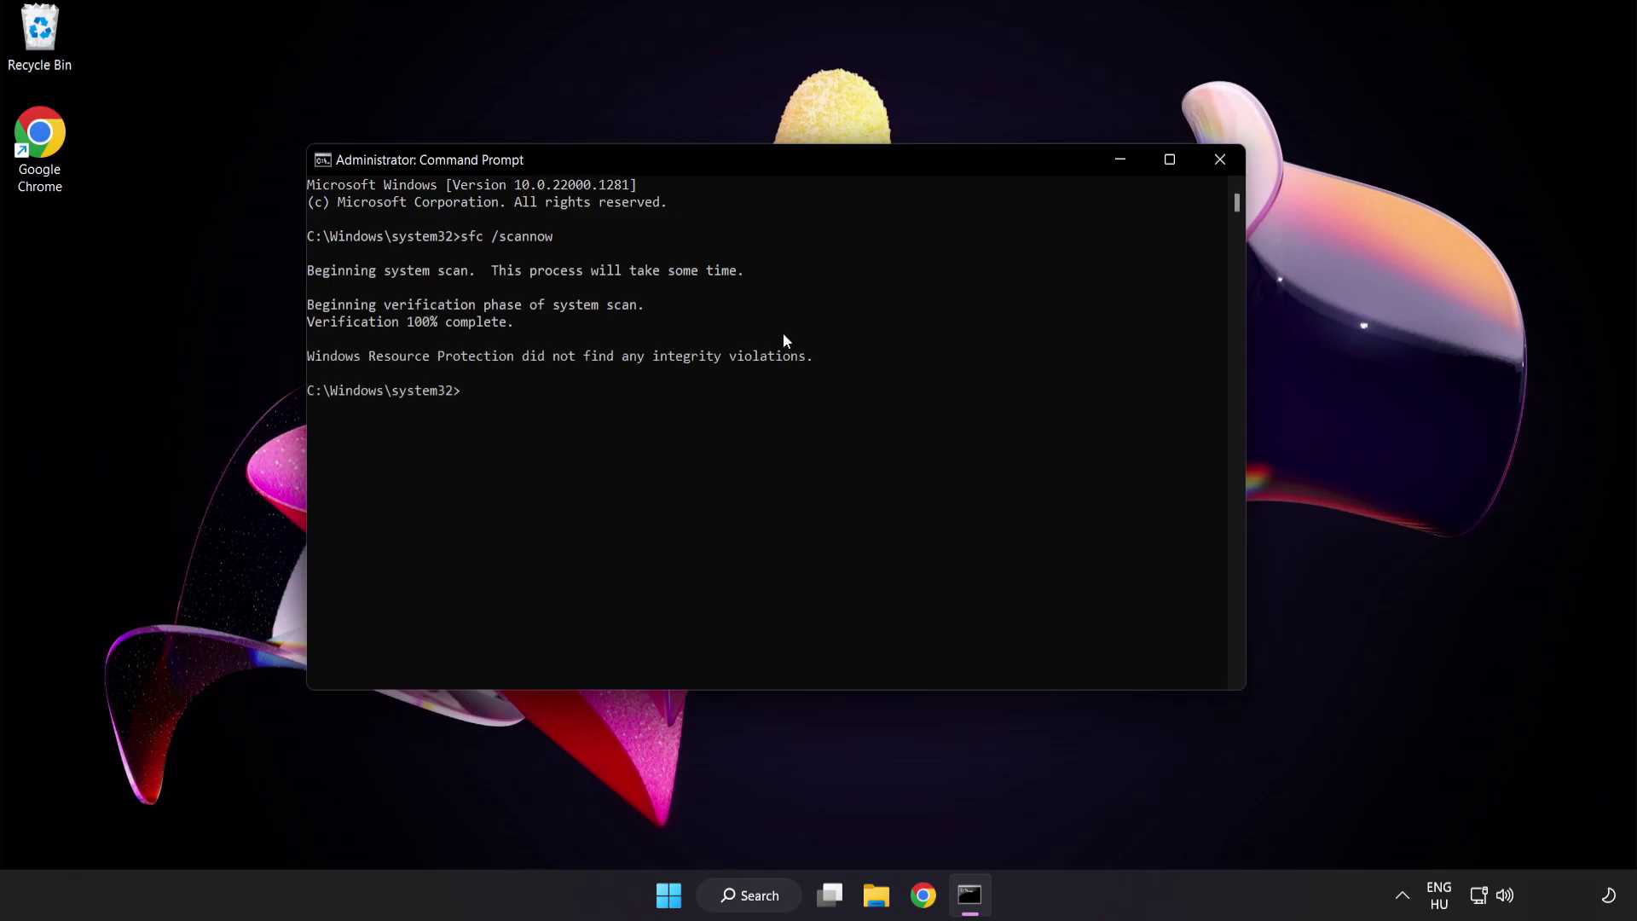
left_click(1218, 162)
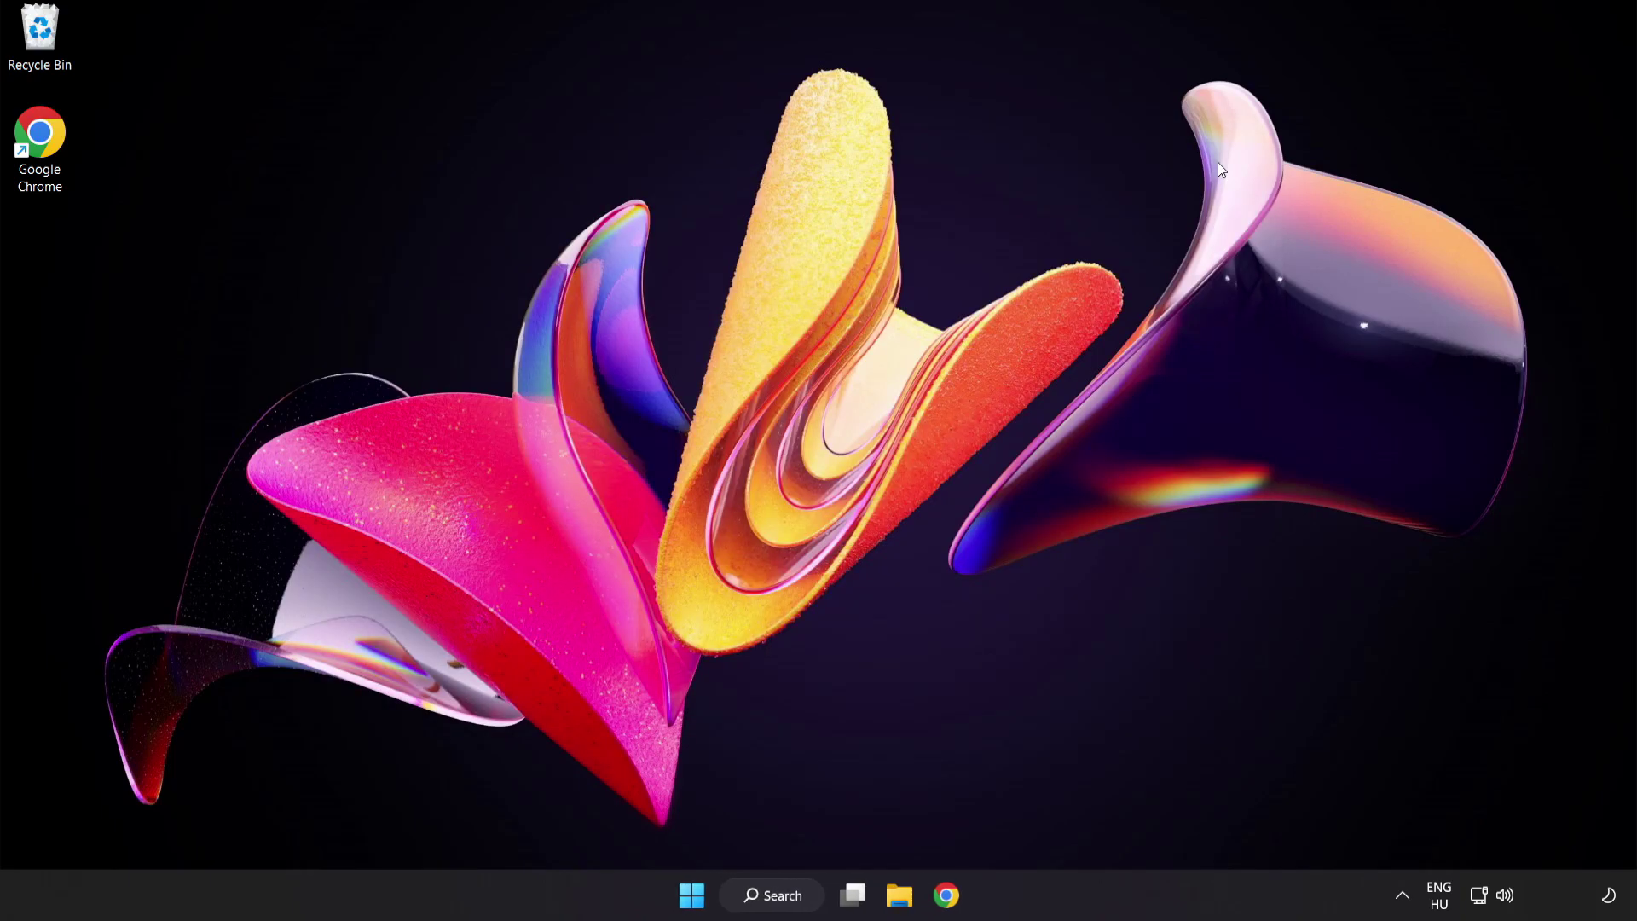
left_click(692, 894)
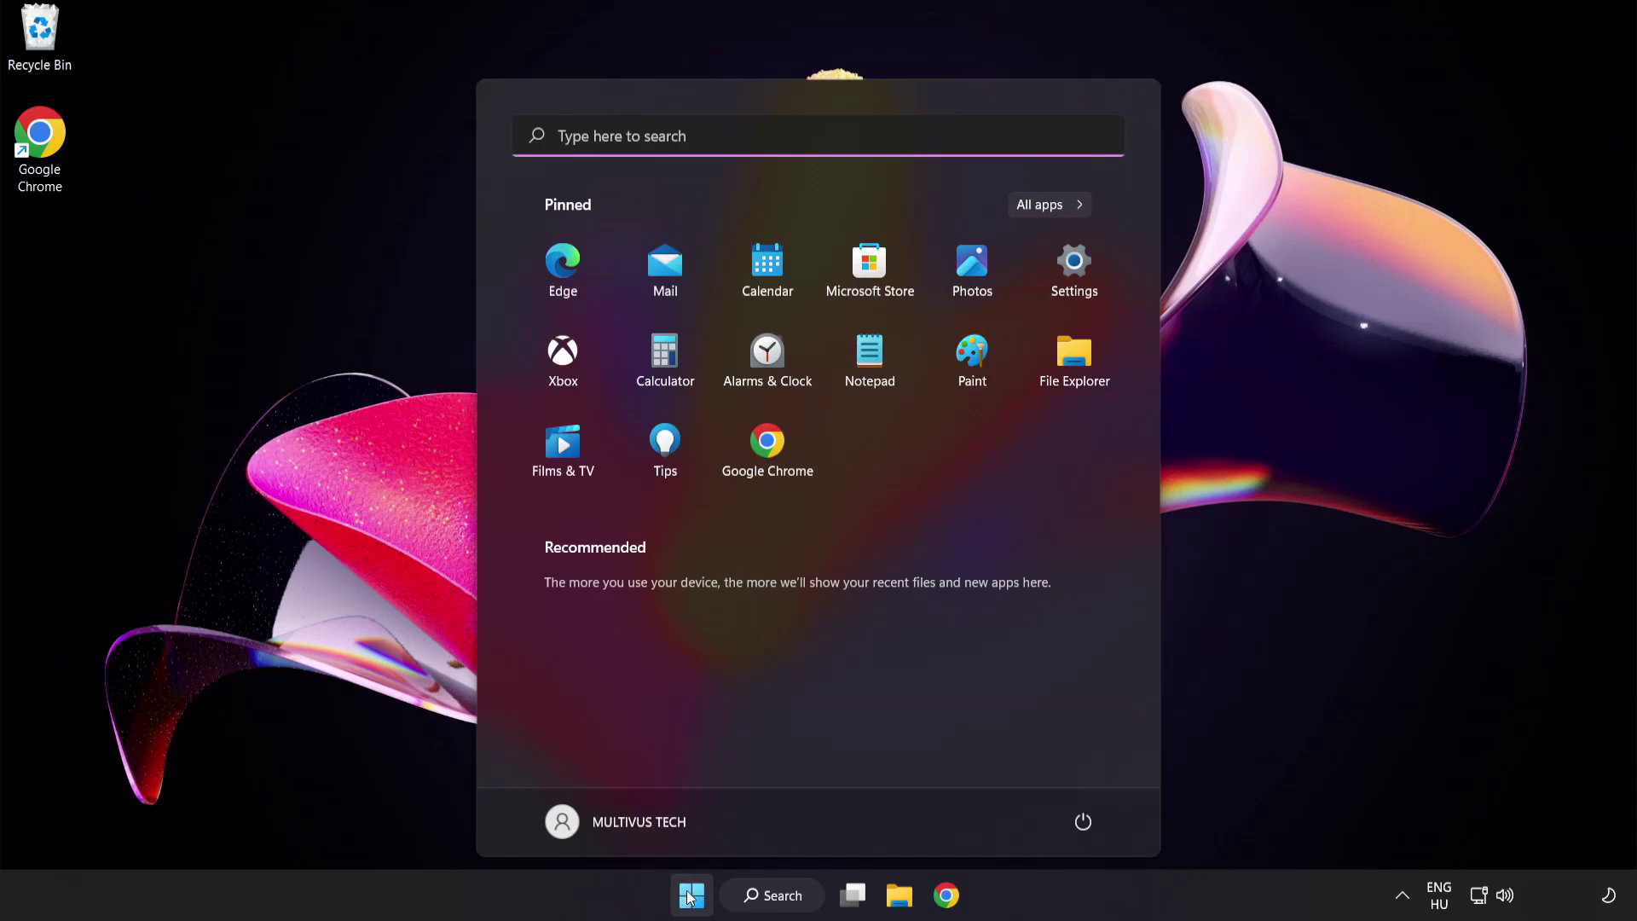
left_click(1084, 823)
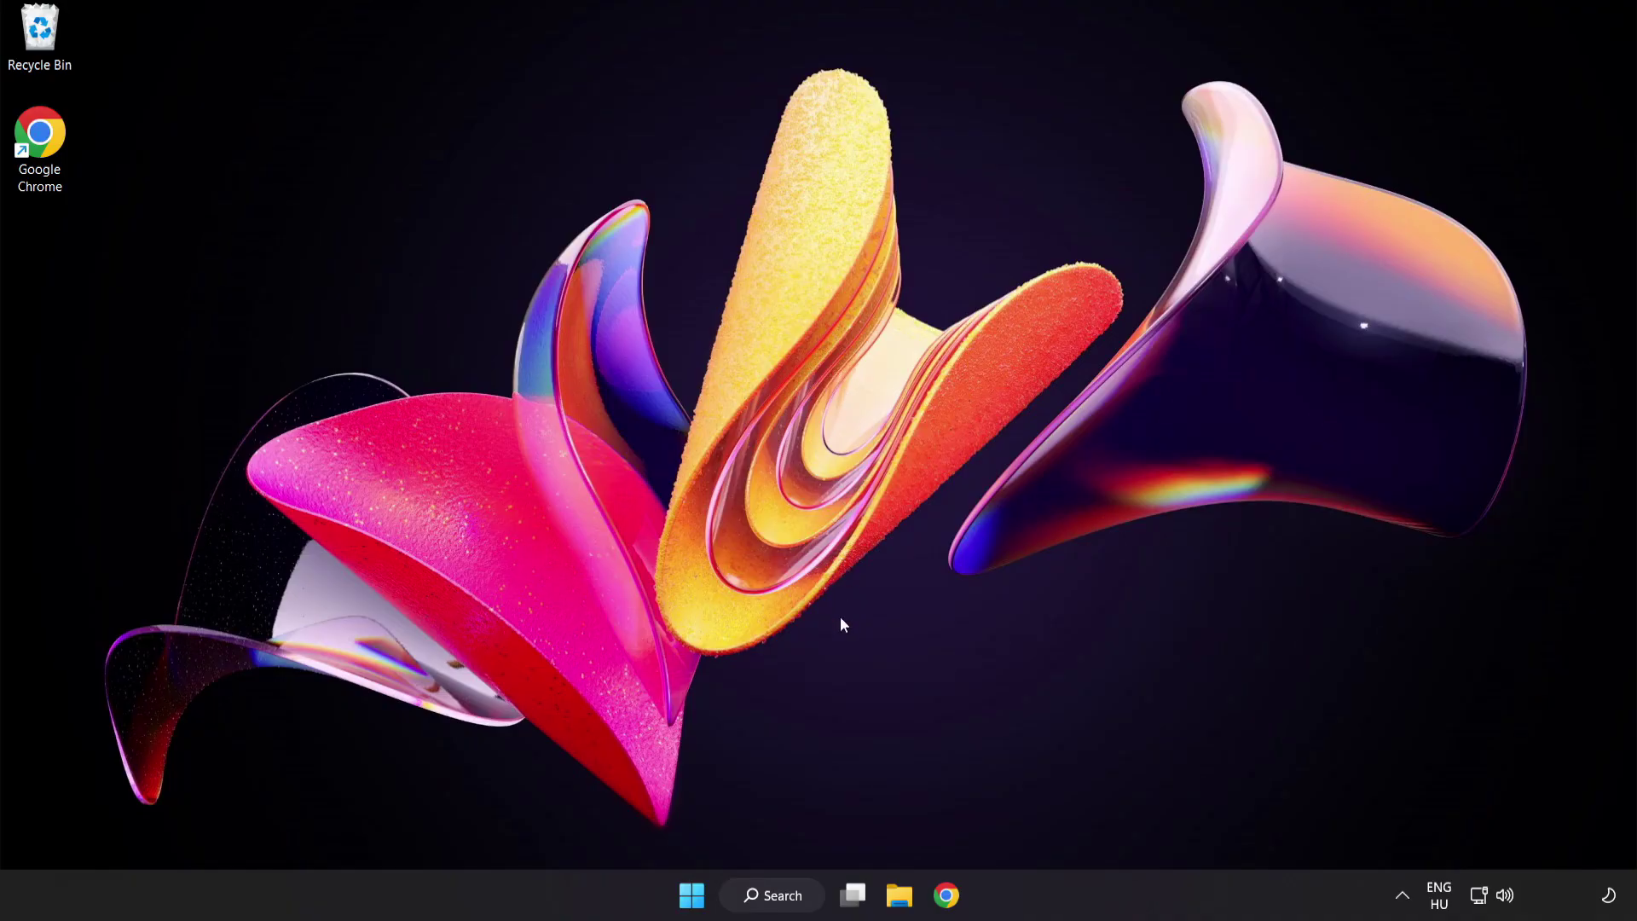
Search for 'security' and launch the Windows Security app.
left_click(790, 896)
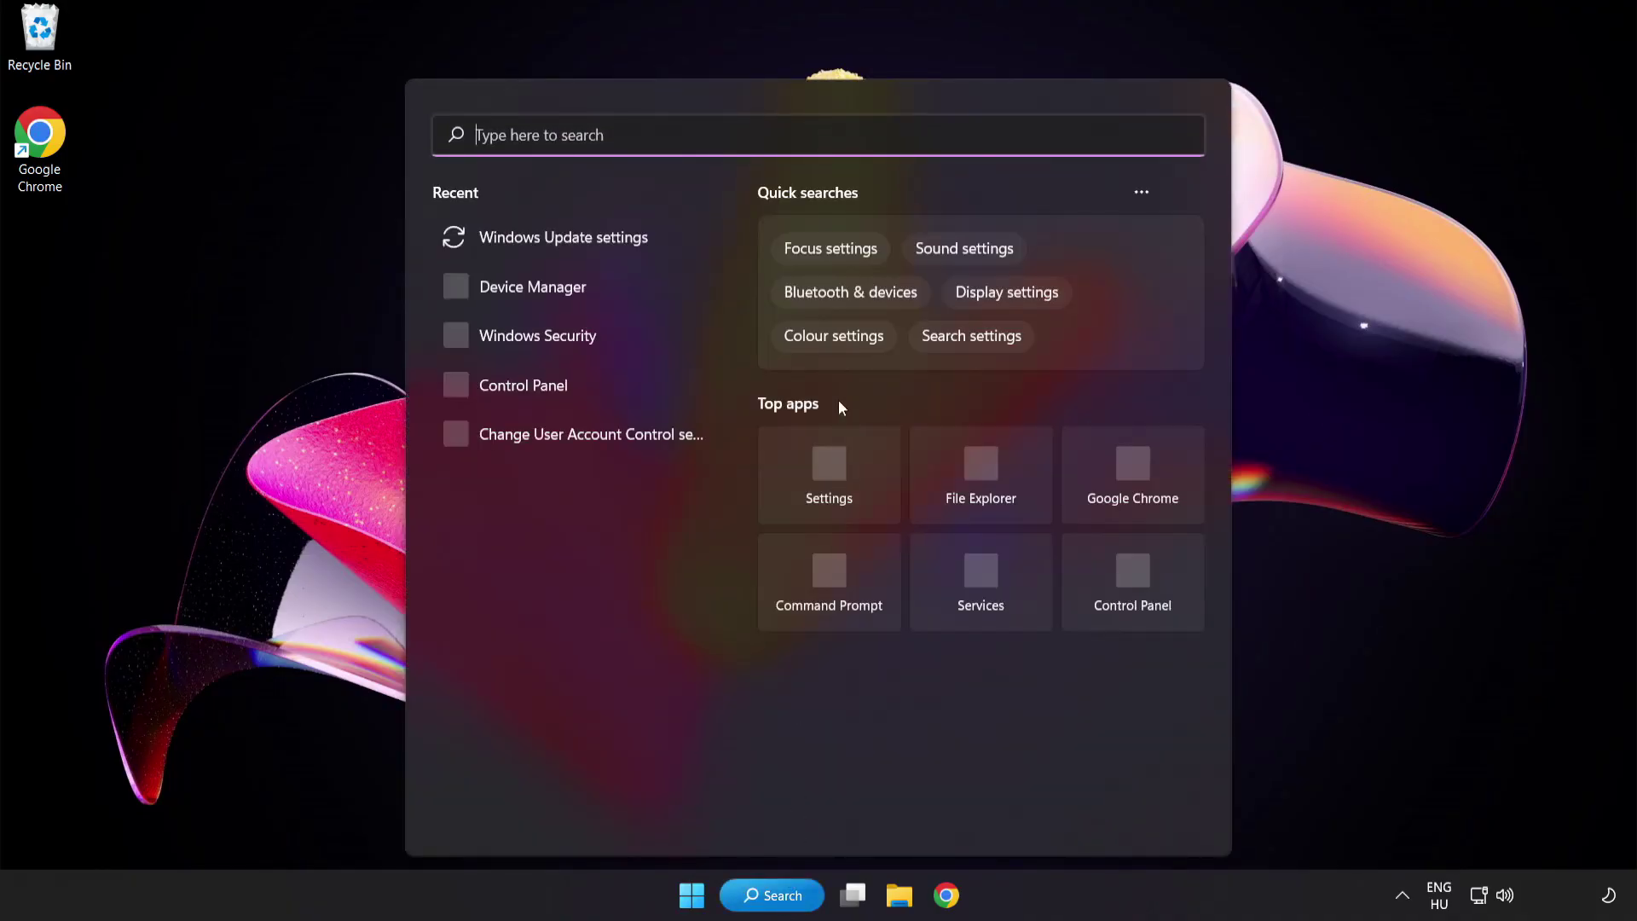
type("secu")
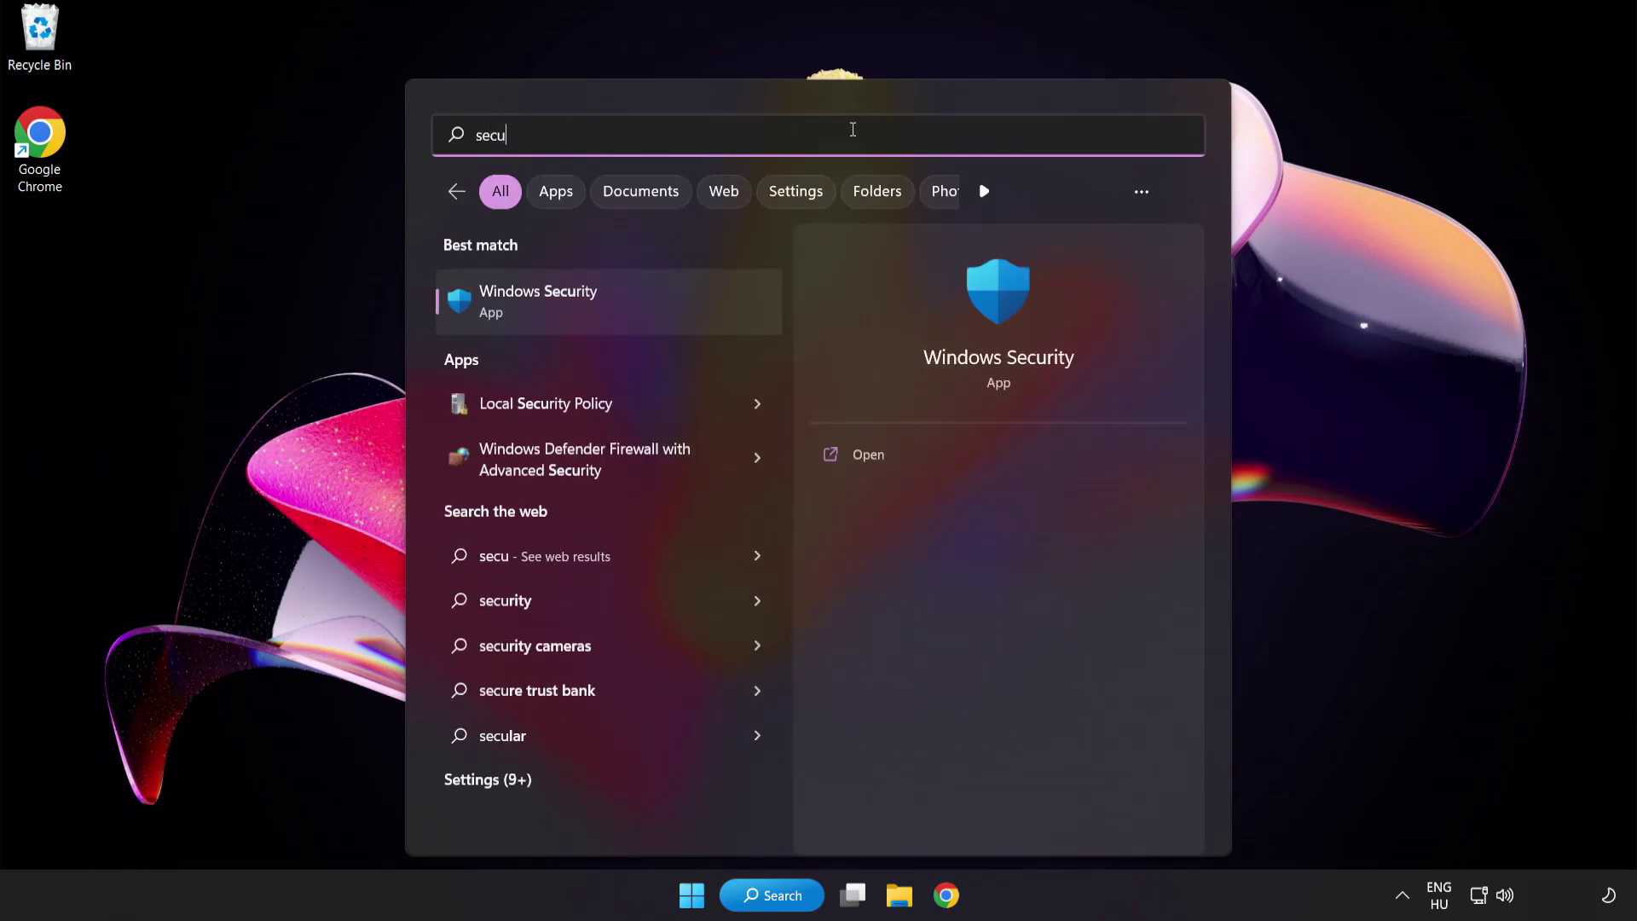
type("rity")
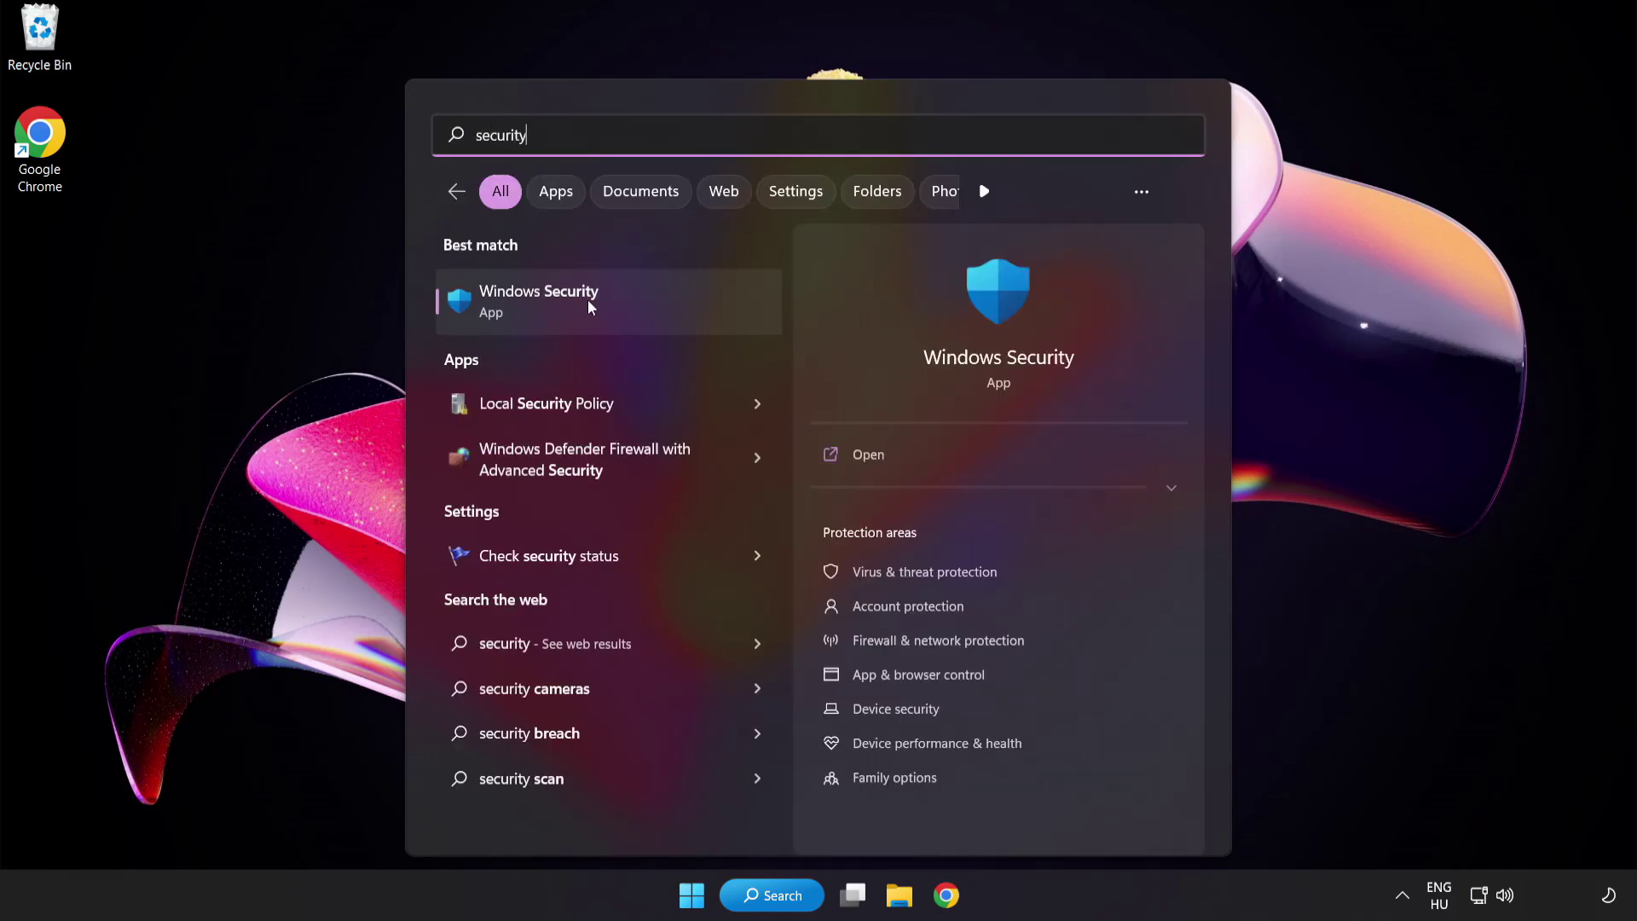
left_click(617, 298)
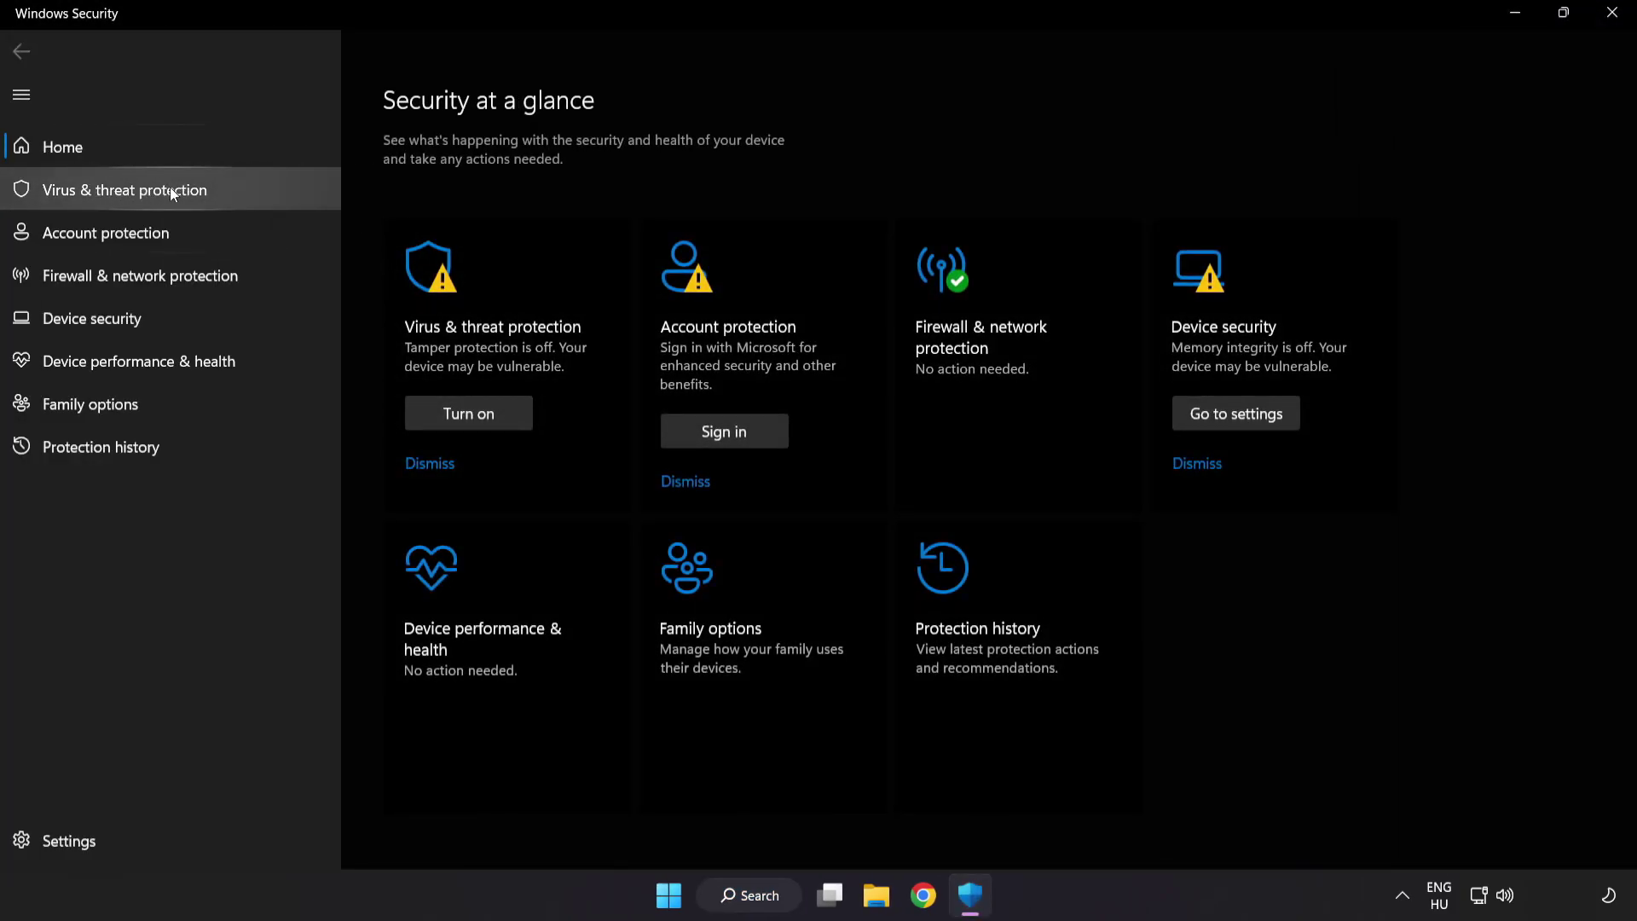
Reach Defender's exclusions list via Virus & threat protection settings; it shows only chrome.exe.
left_click(248, 189)
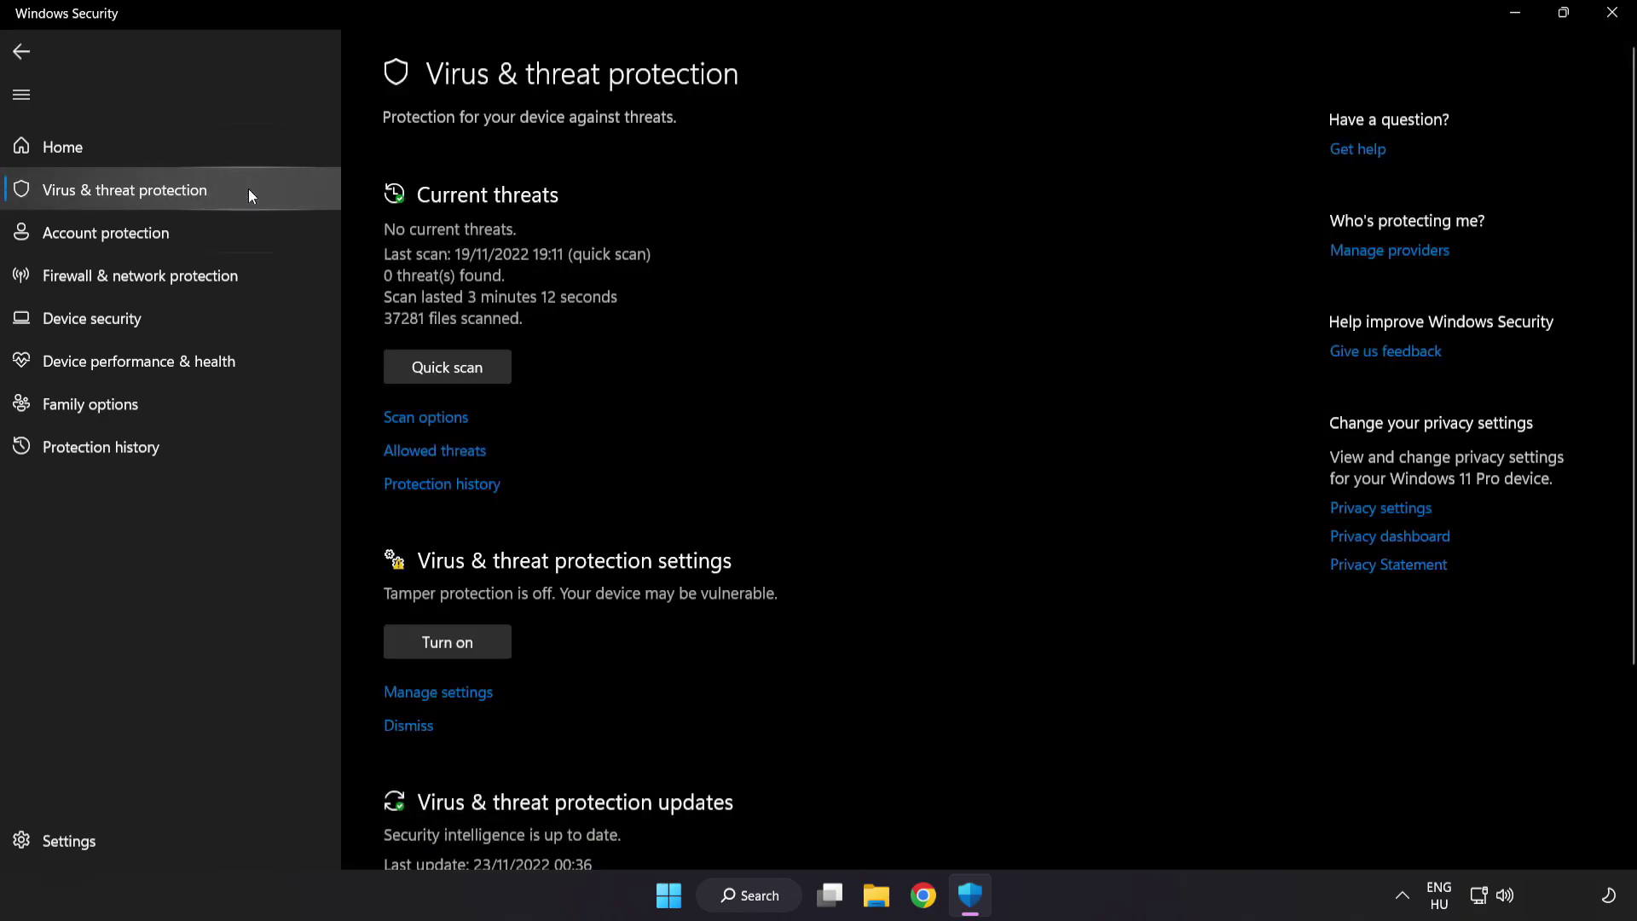
scroll(1034, 243, "down", 3)
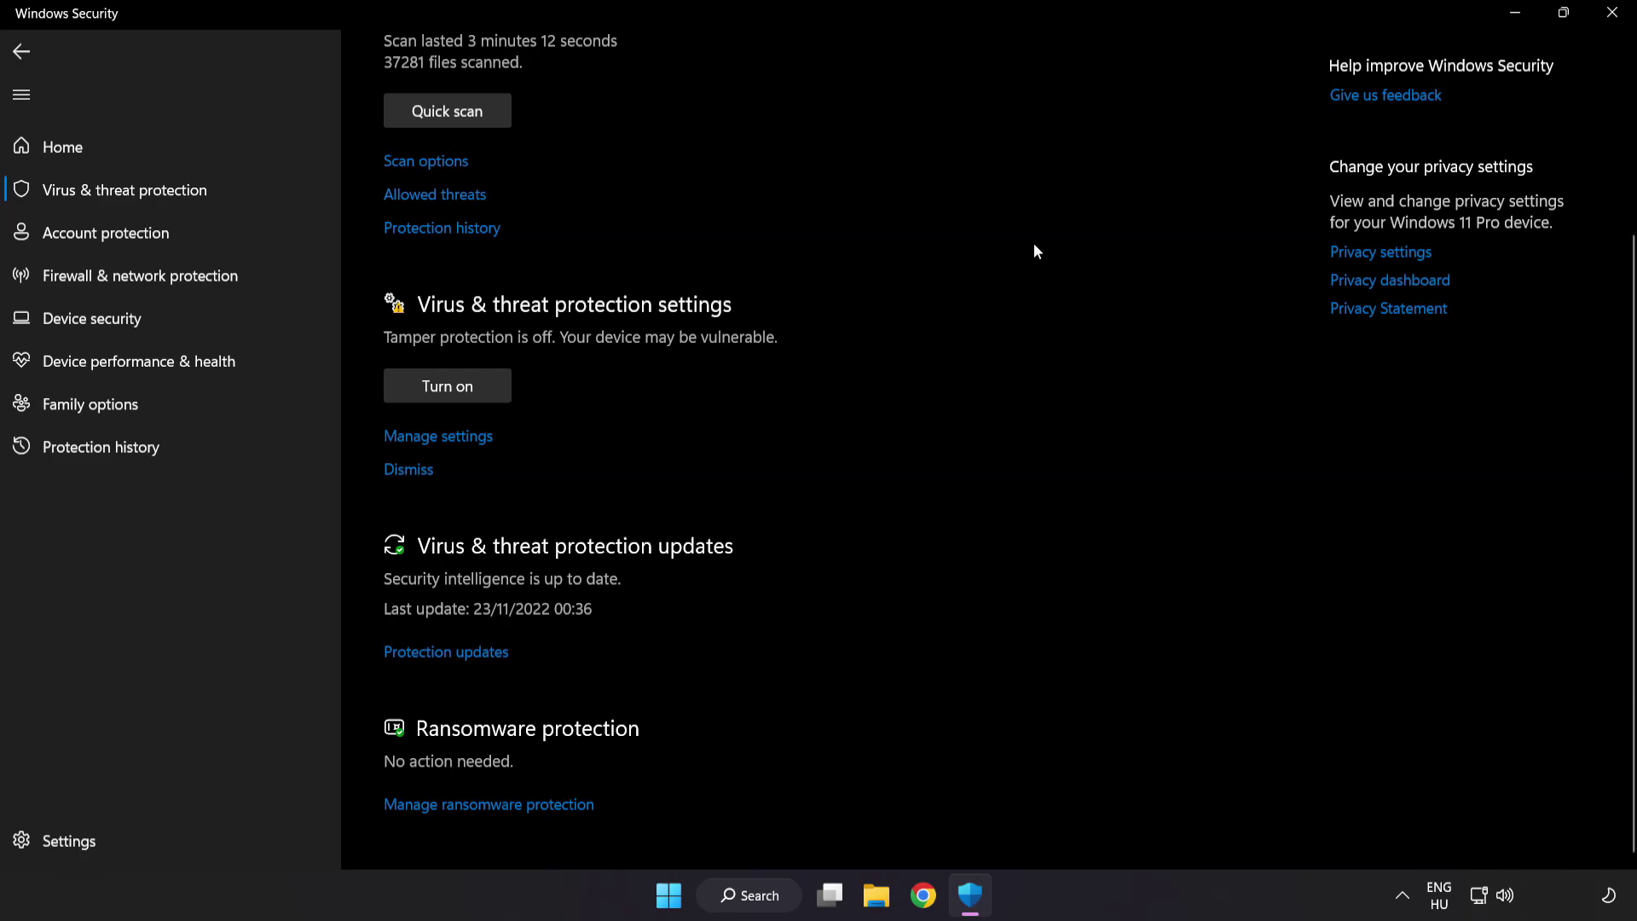
left_click(453, 438)
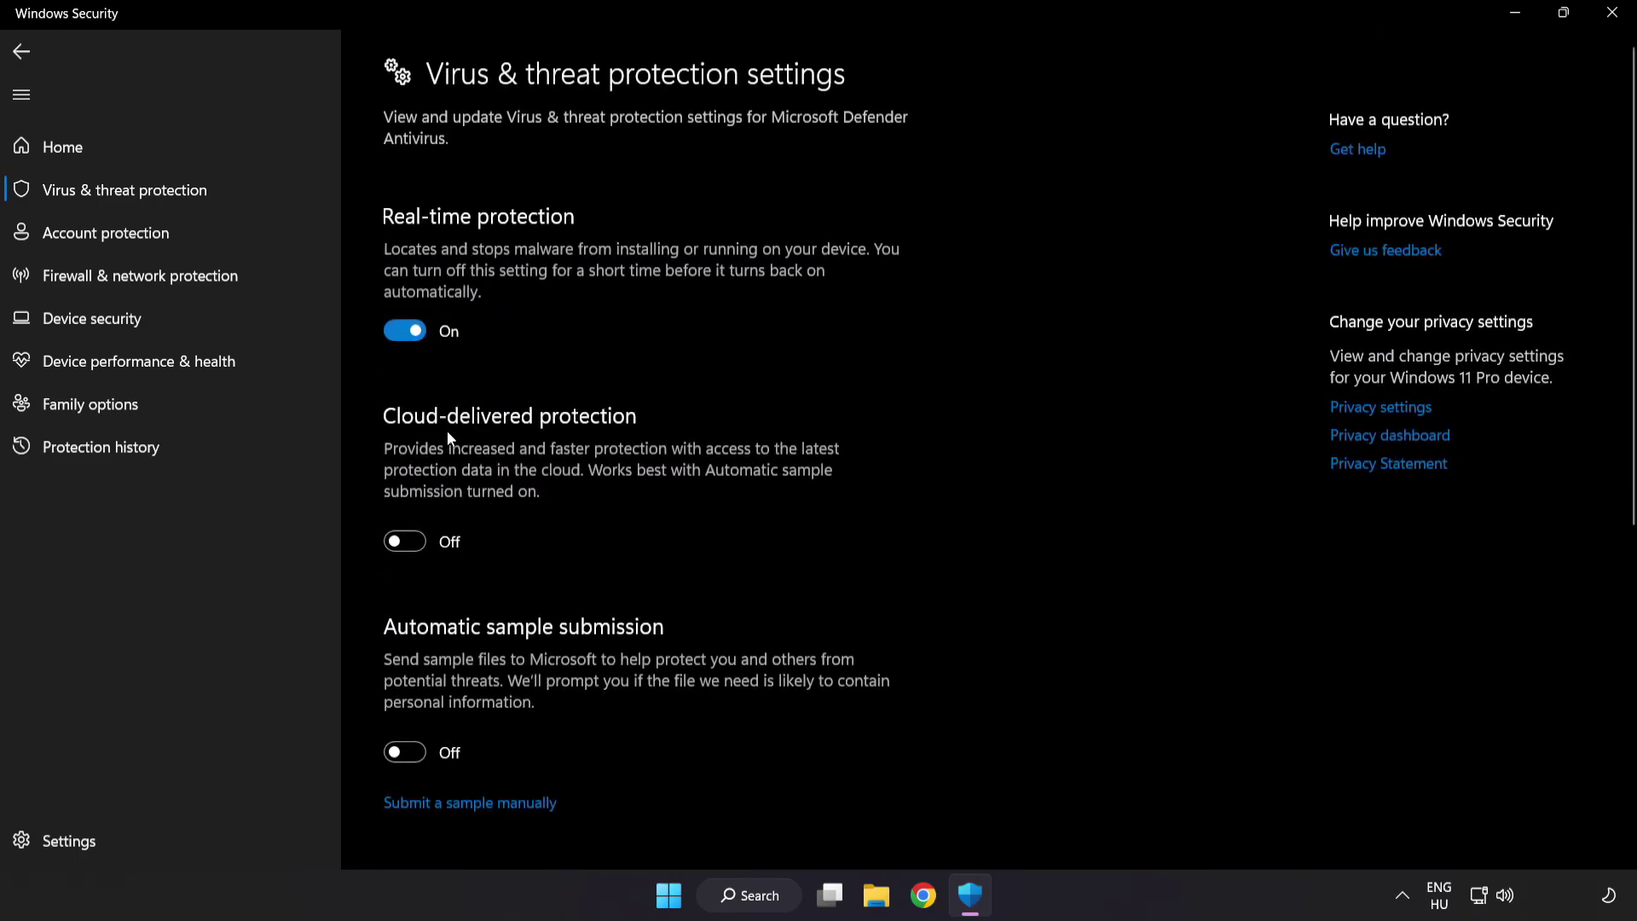
scroll(952, 452, "down", 5)
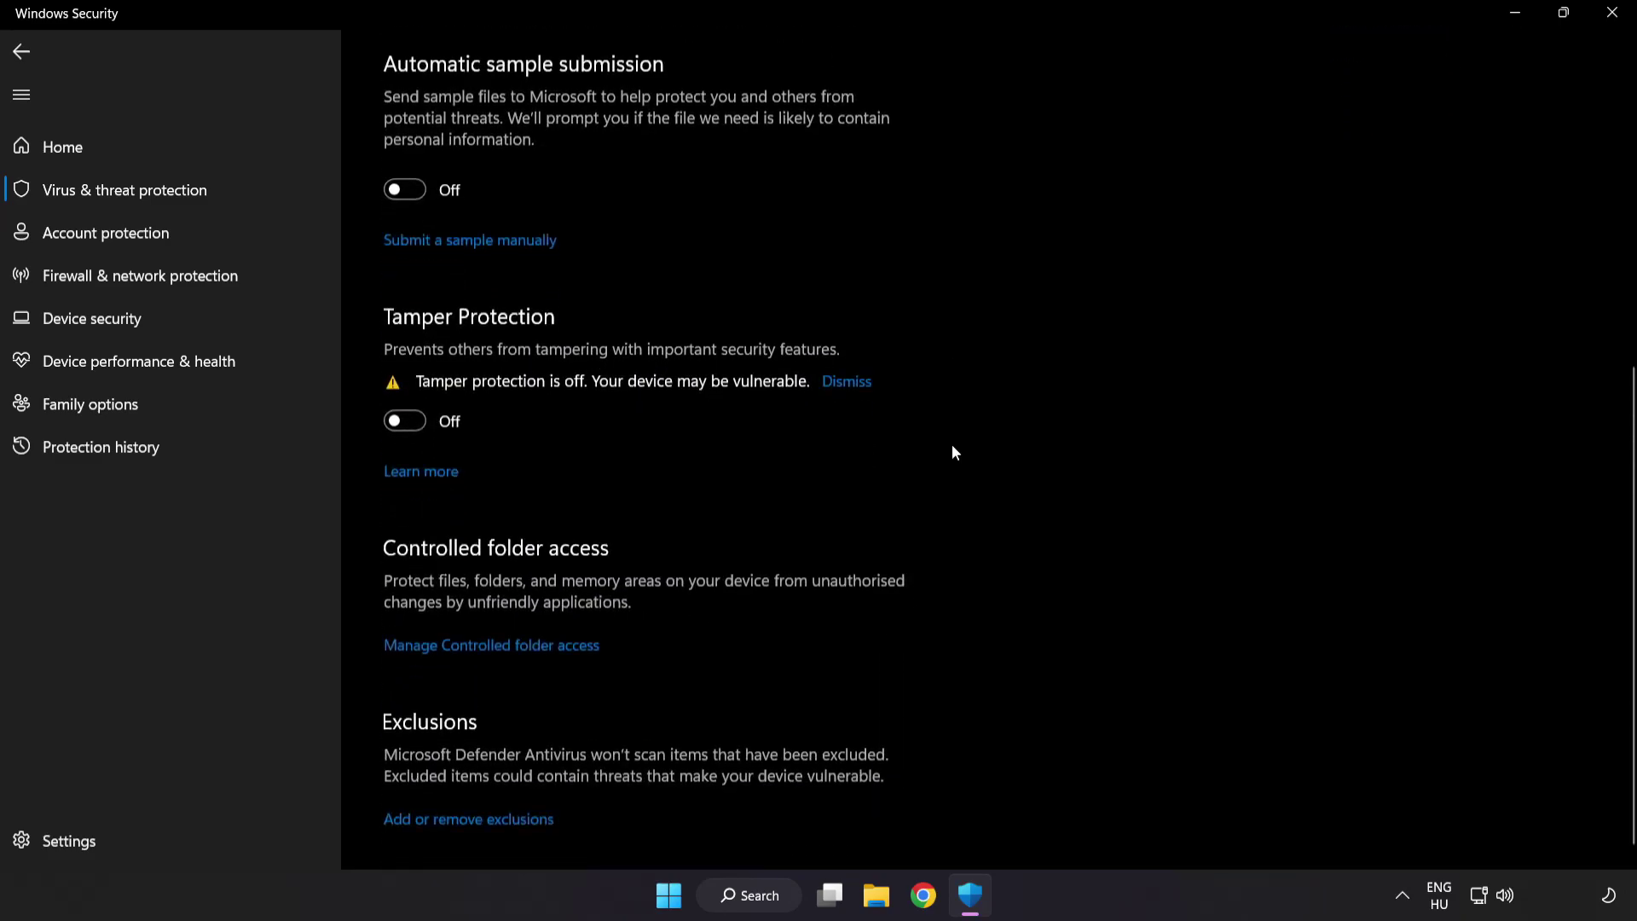
scroll(951, 452, "down", 1)
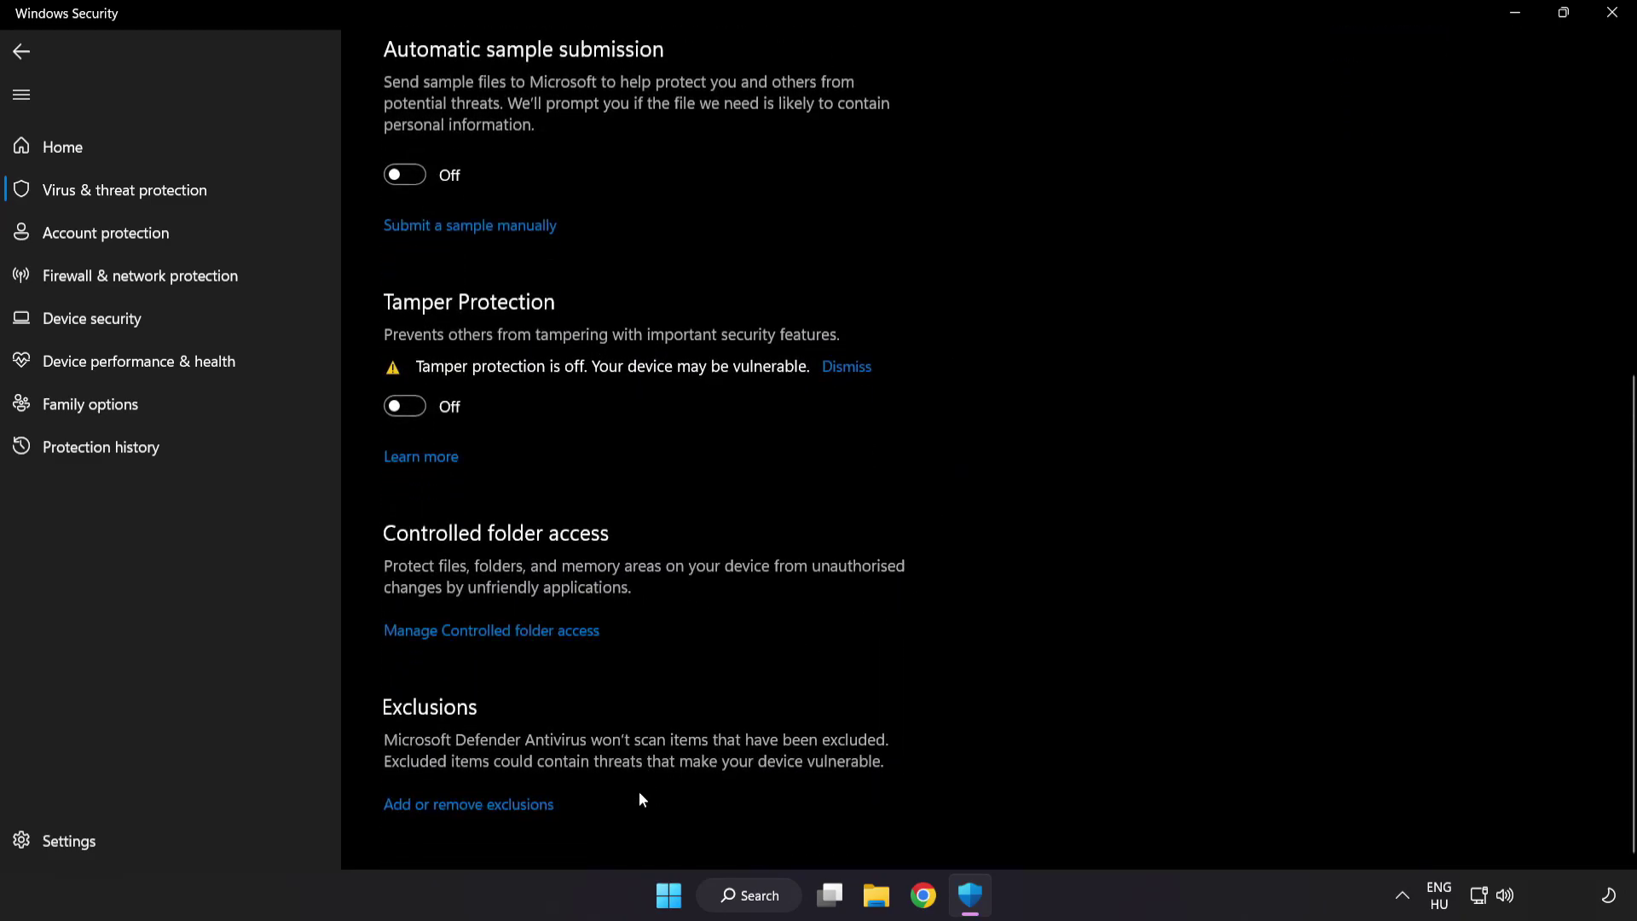
left_click(478, 811)
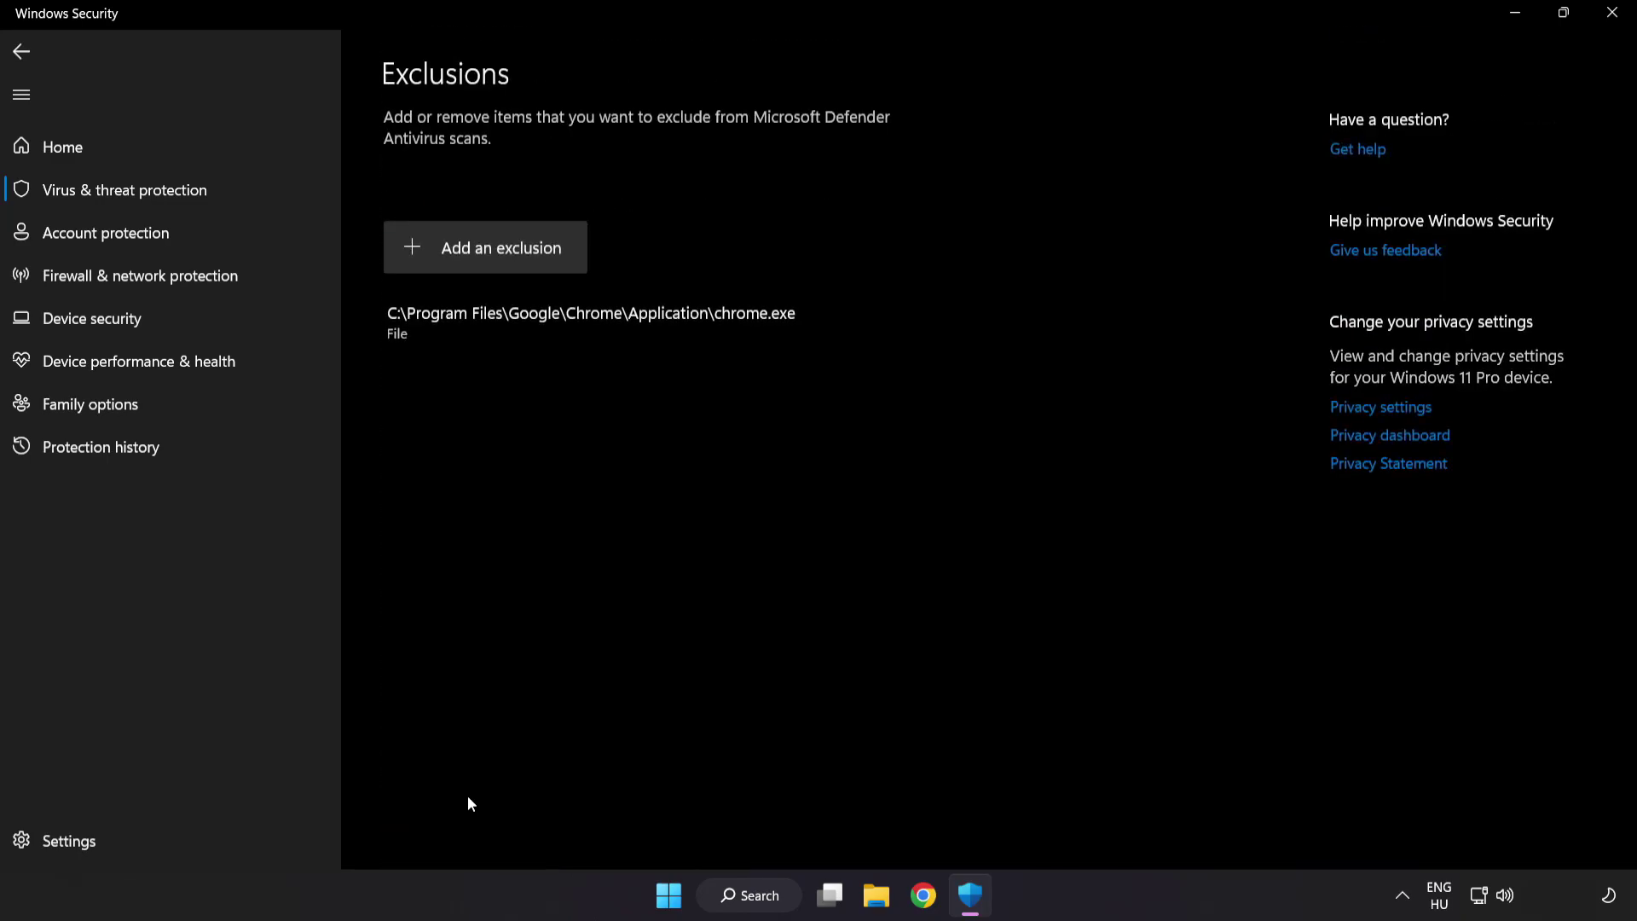
Add a File exclusion for the shortcut in C:\Program Files (x86)\NOT WORKING APP.
left_click(487, 259)
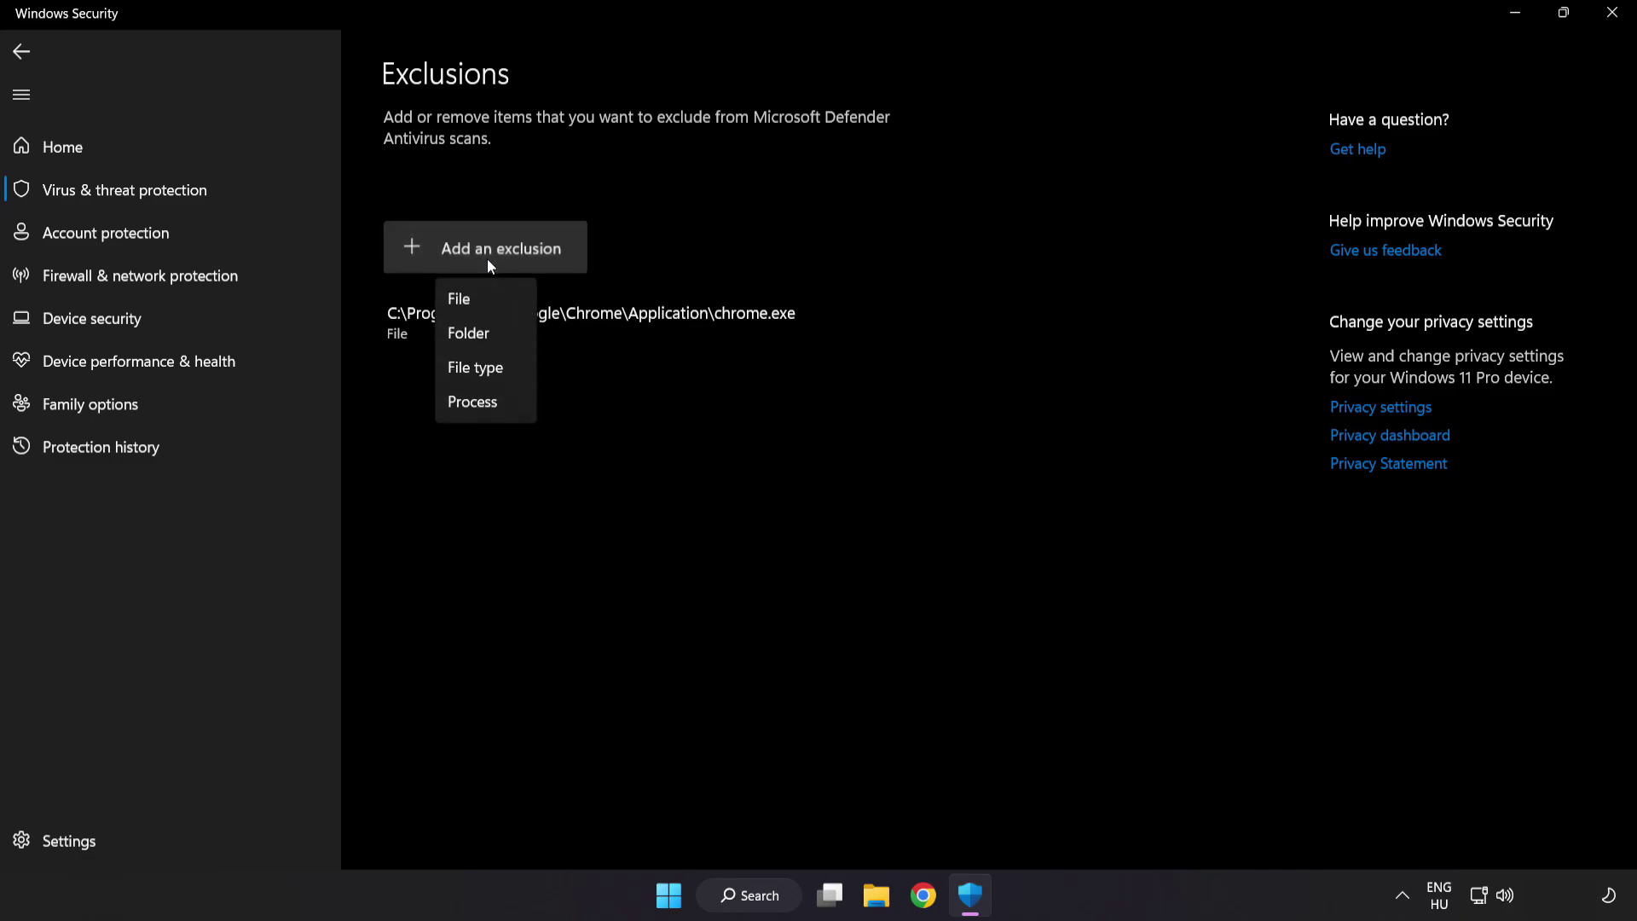
left_click(475, 306)
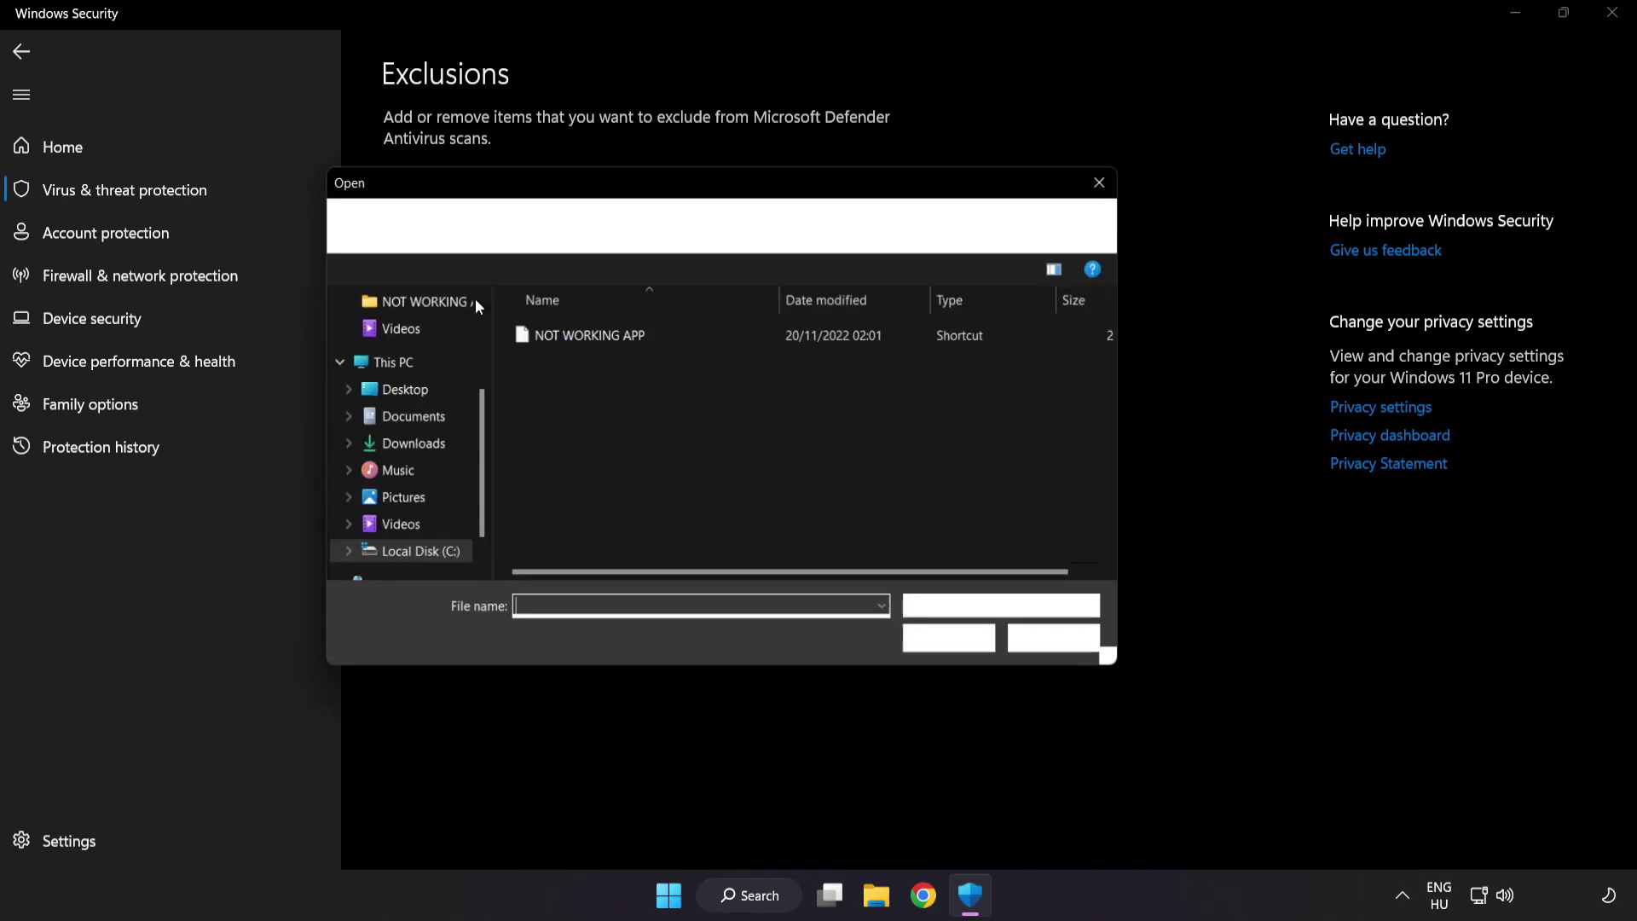
left_click(523, 229)
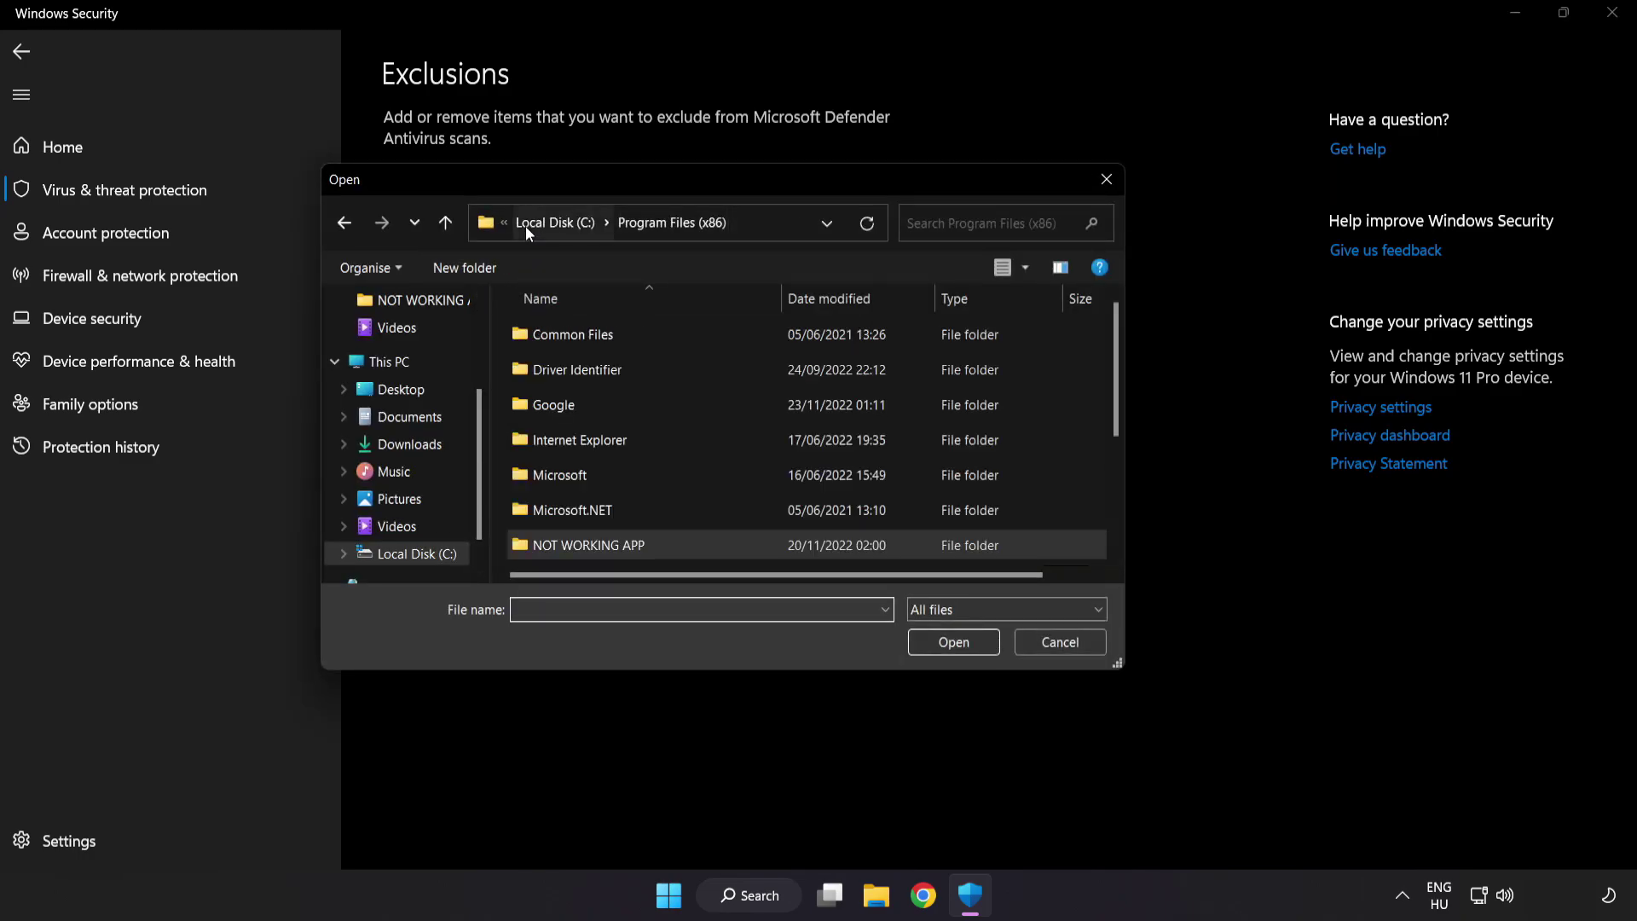
left_click(537, 222)
left_click(540, 222)
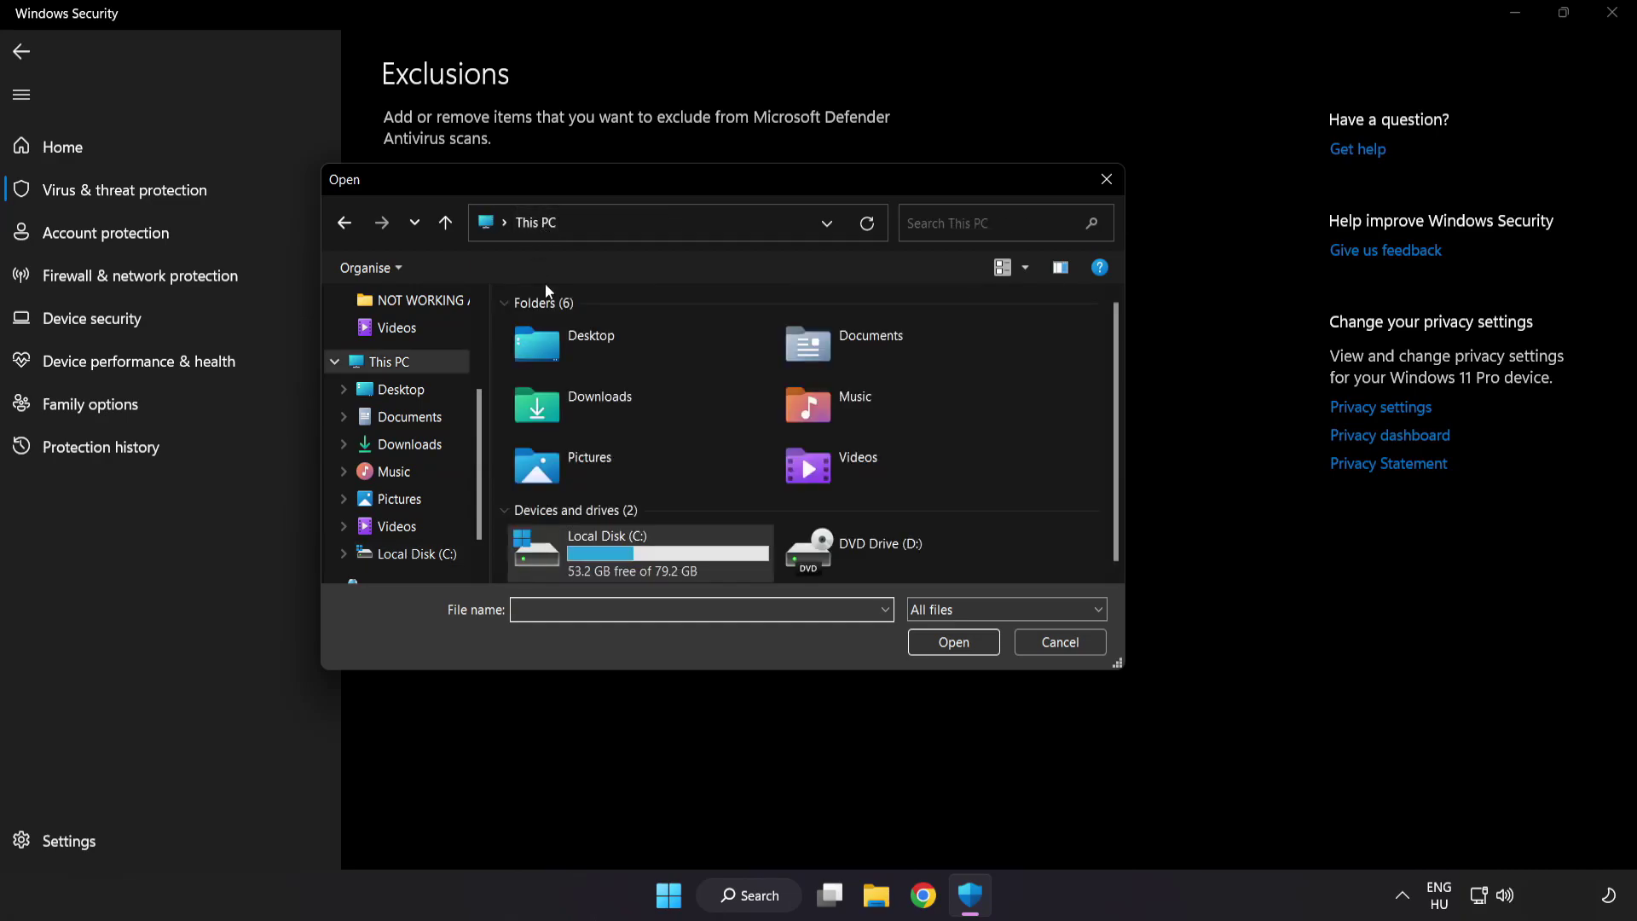
double_click(610, 560)
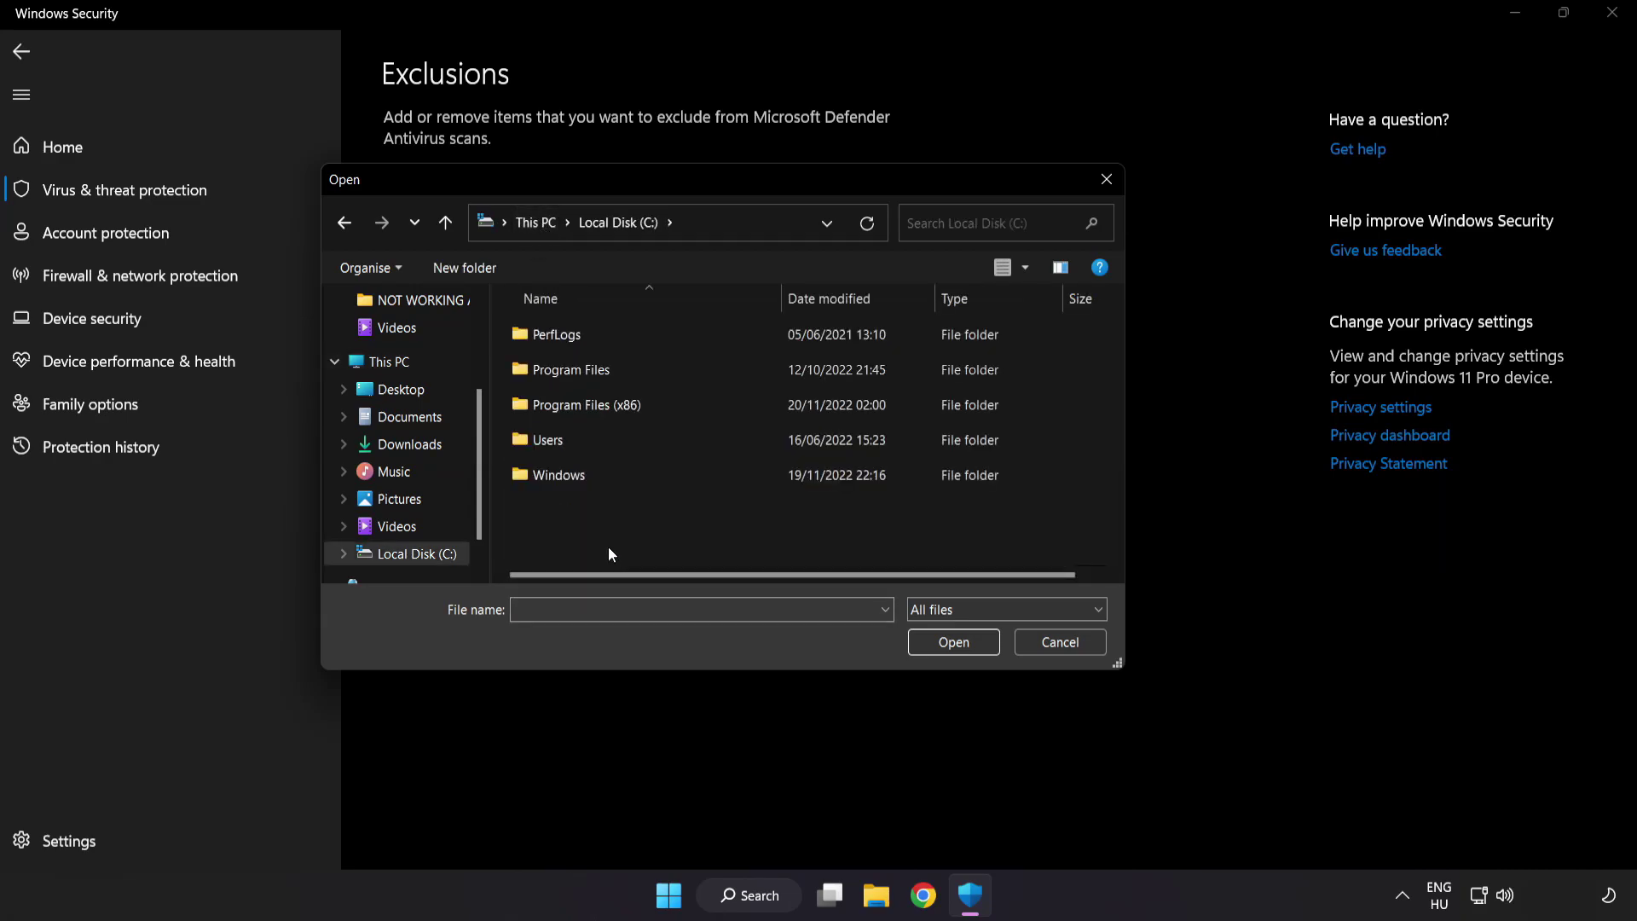
double_click(628, 395)
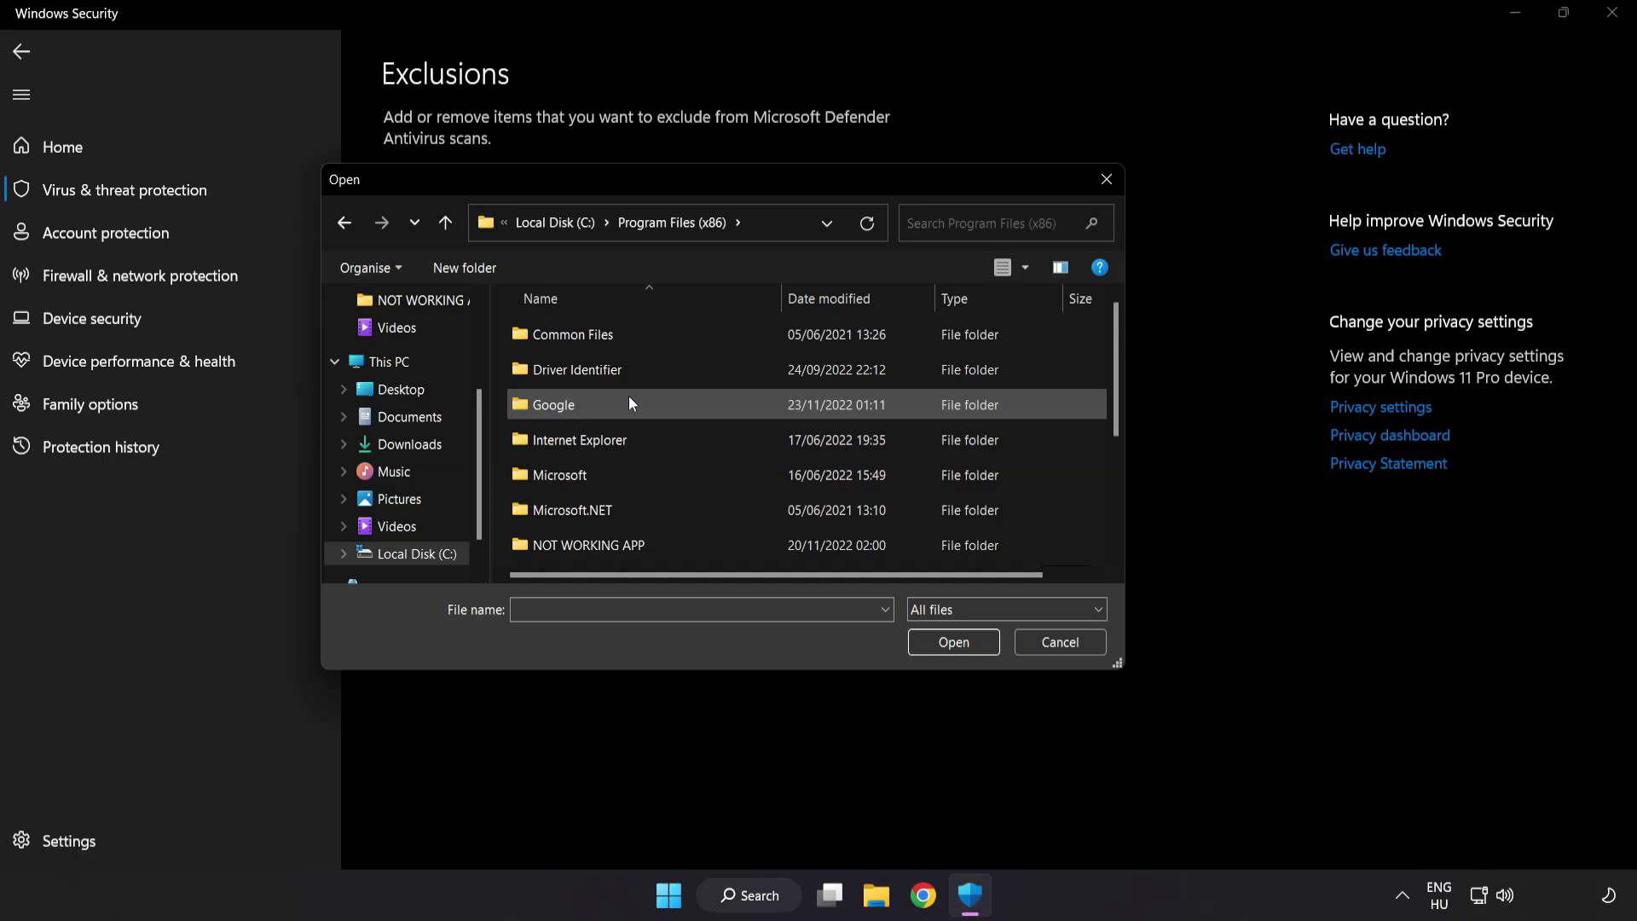
scroll(609, 527, "down", 1)
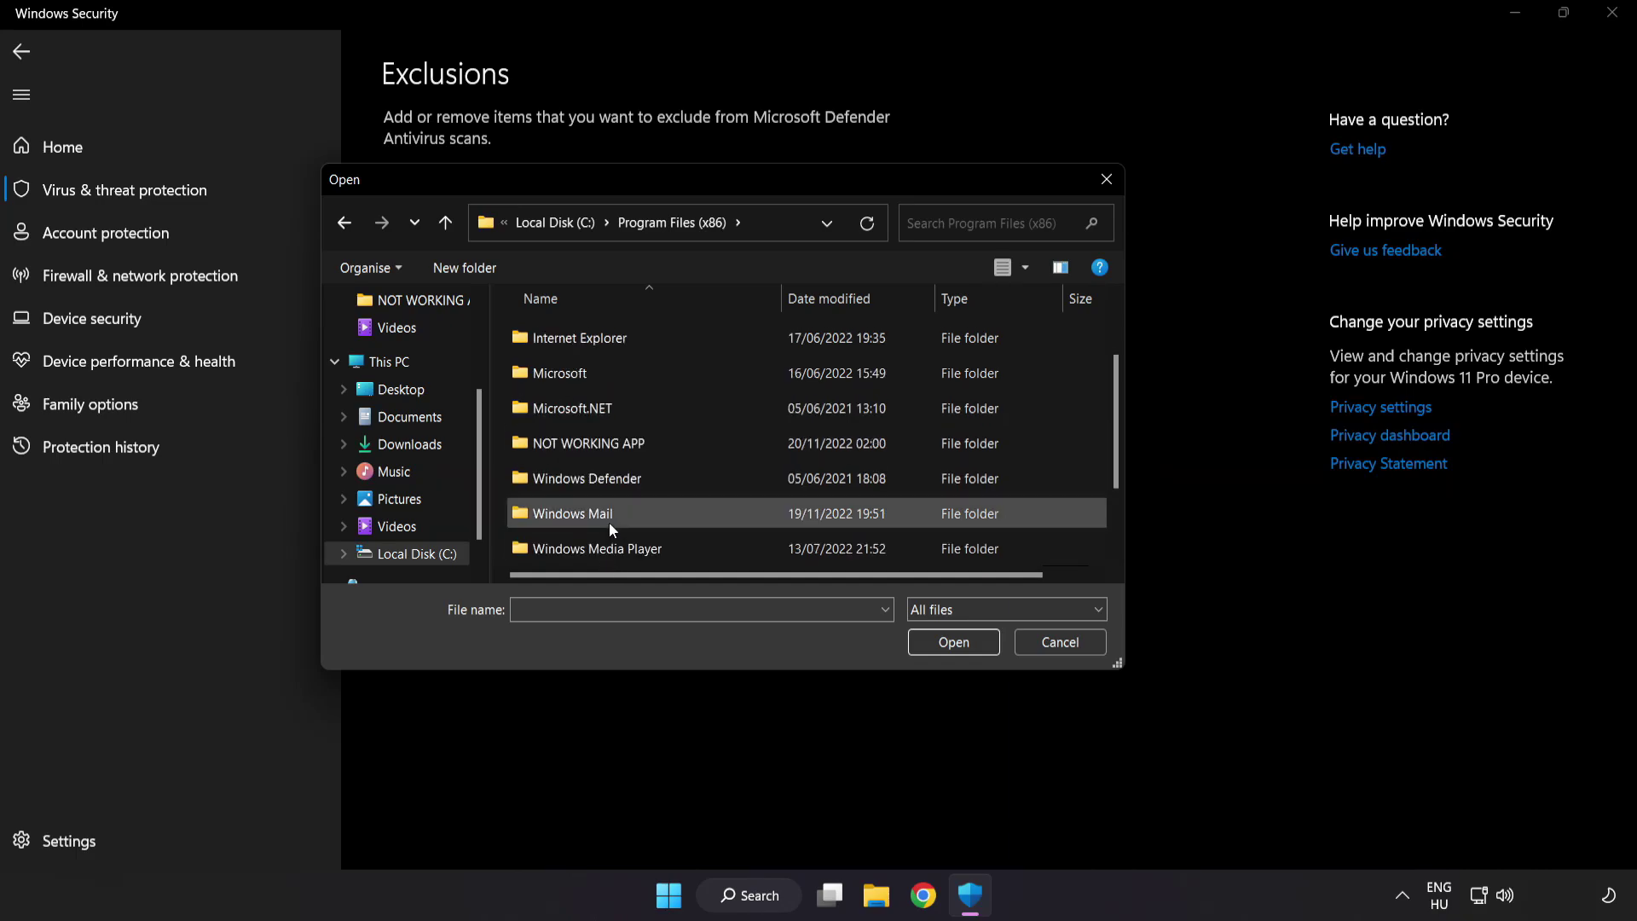
left_click(628, 445)
double_click(650, 444)
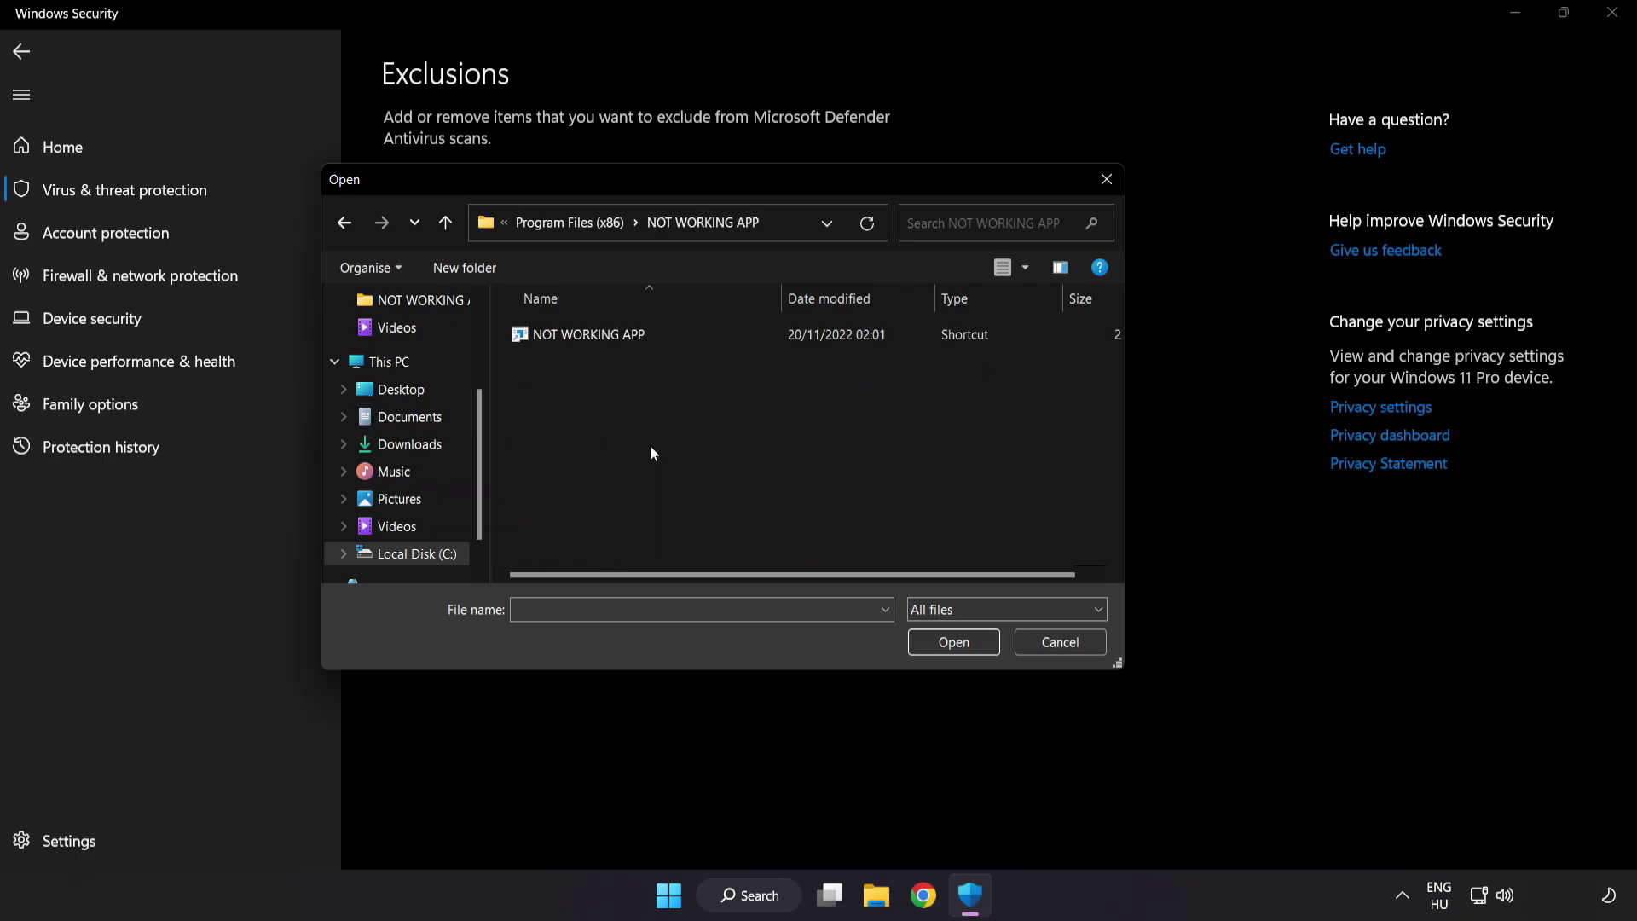
left_click(602, 335)
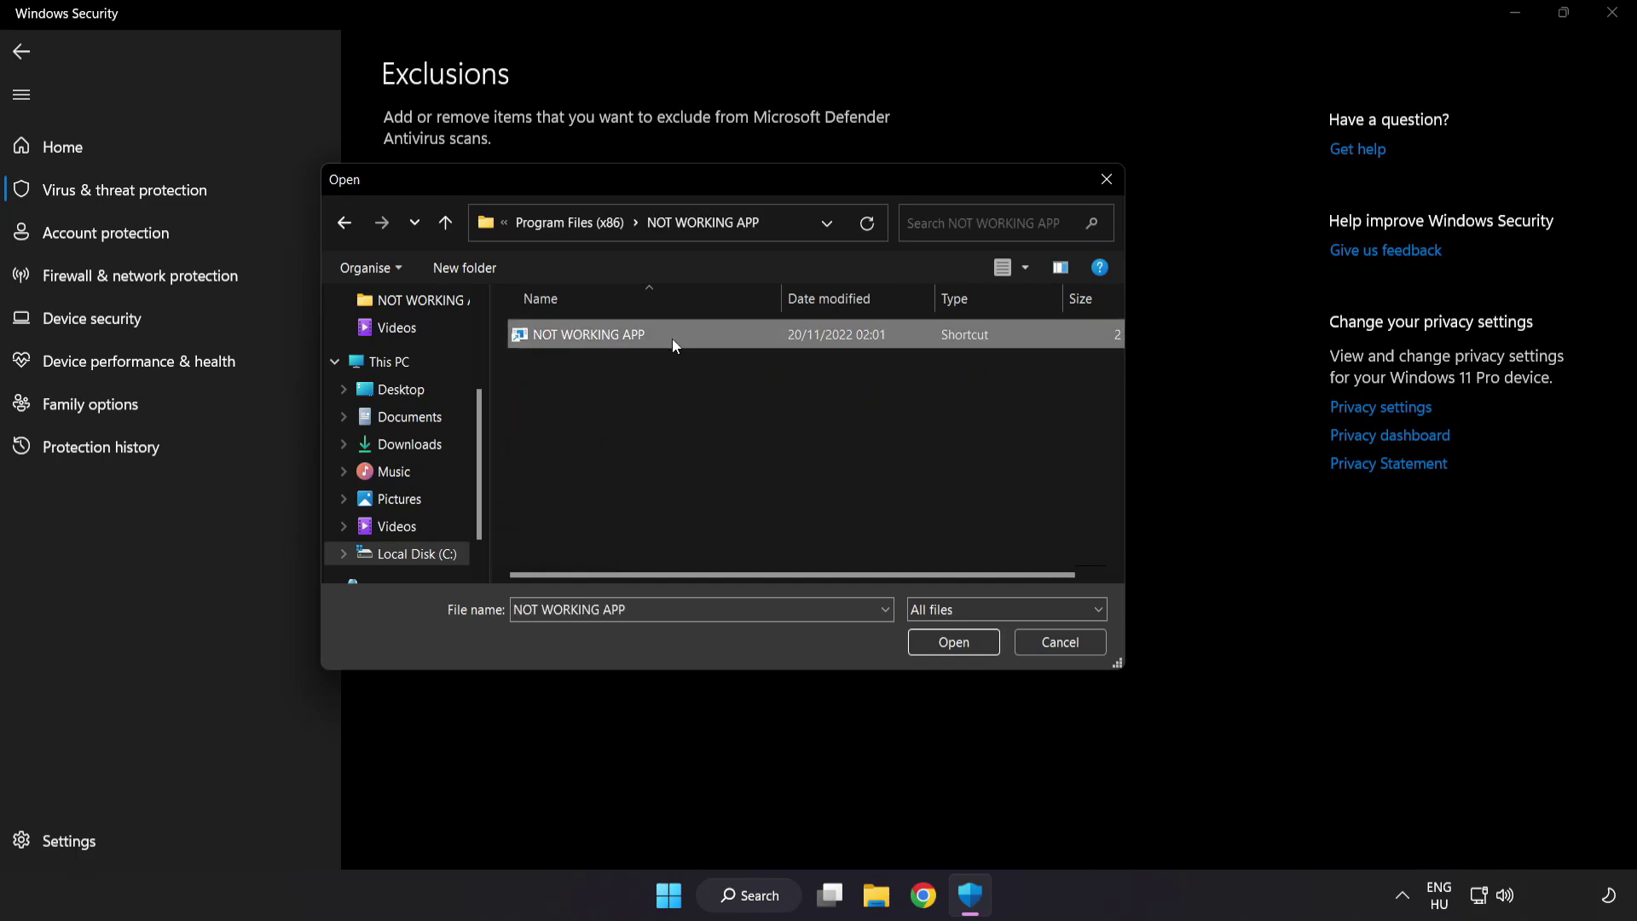
left_click(956, 647)
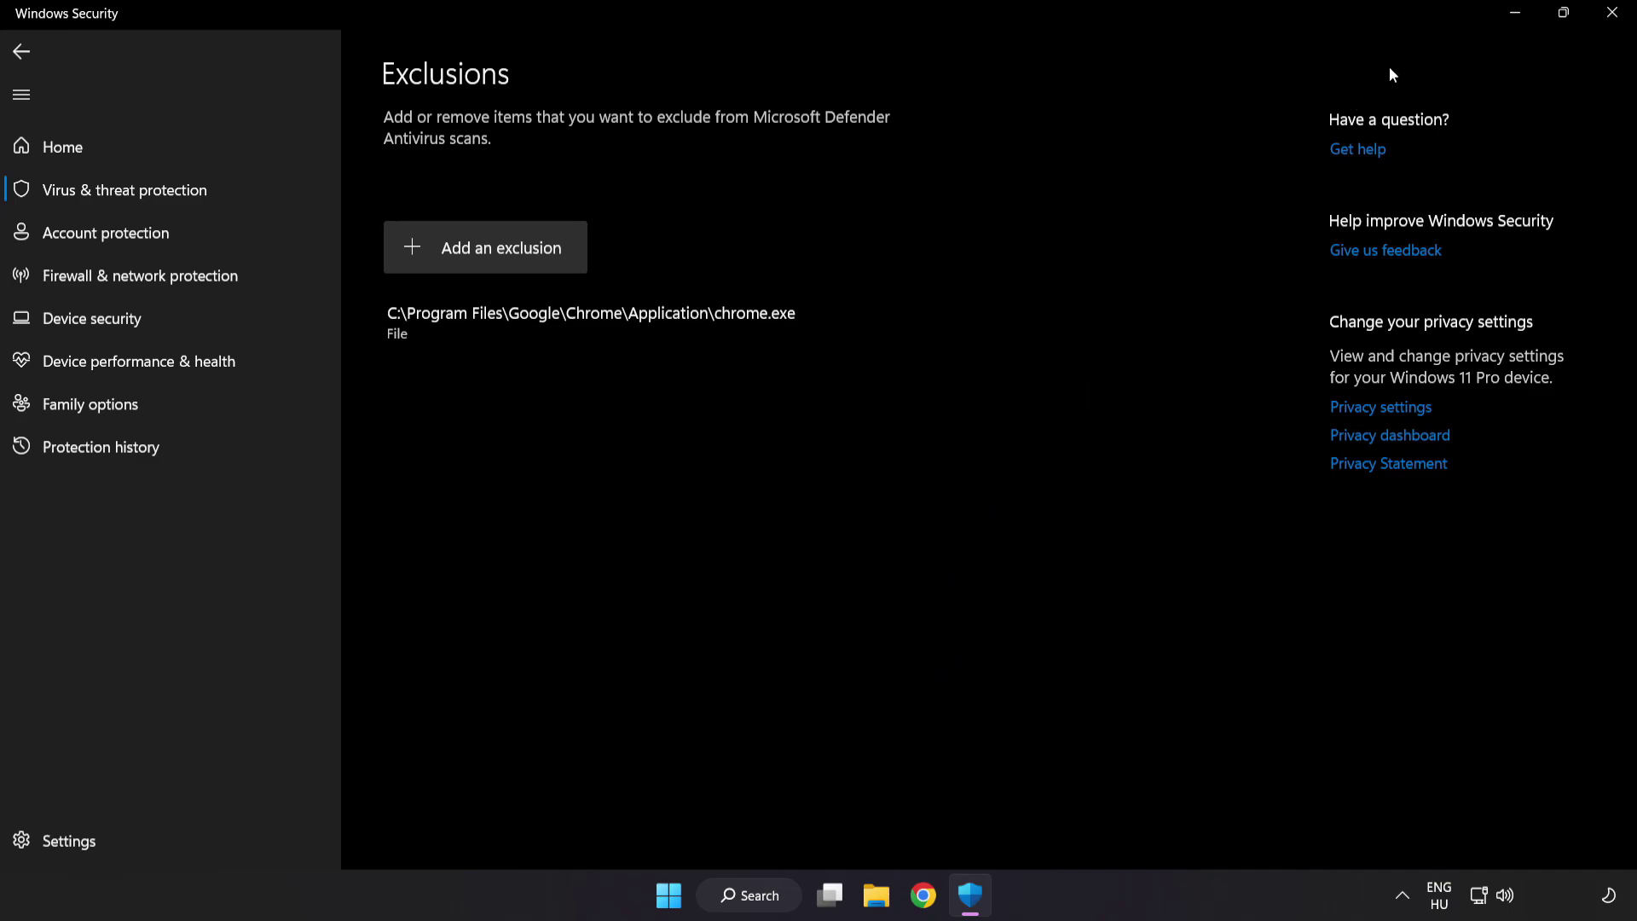
Close Windows Security and bring up the Start menu's power options to restart.
left_click(1606, 26)
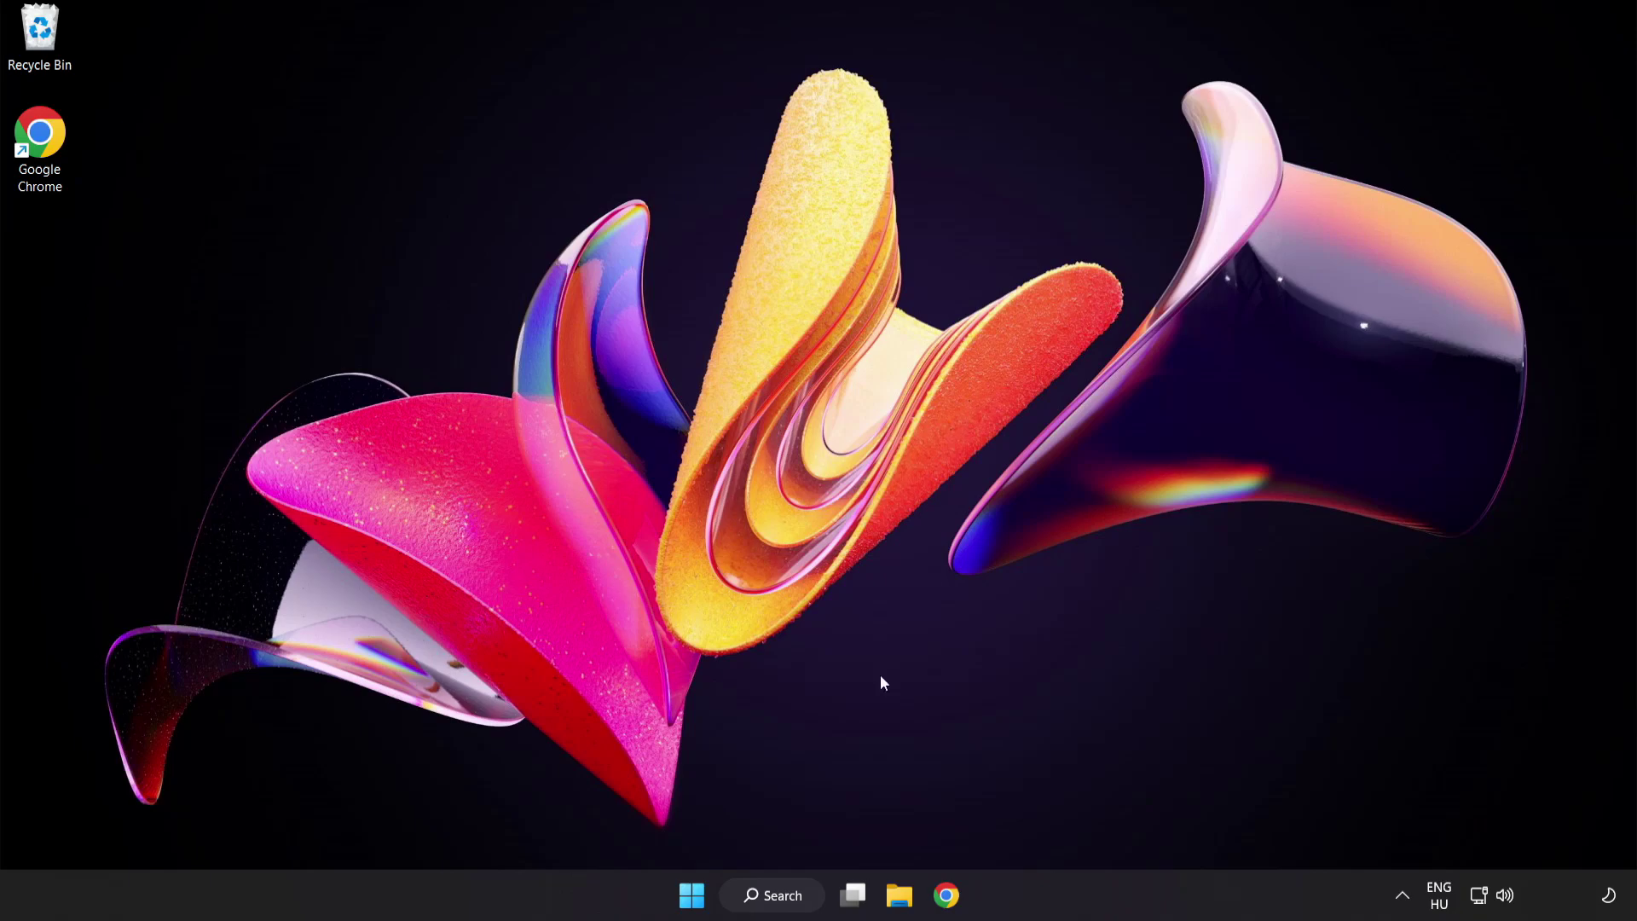
left_click(692, 894)
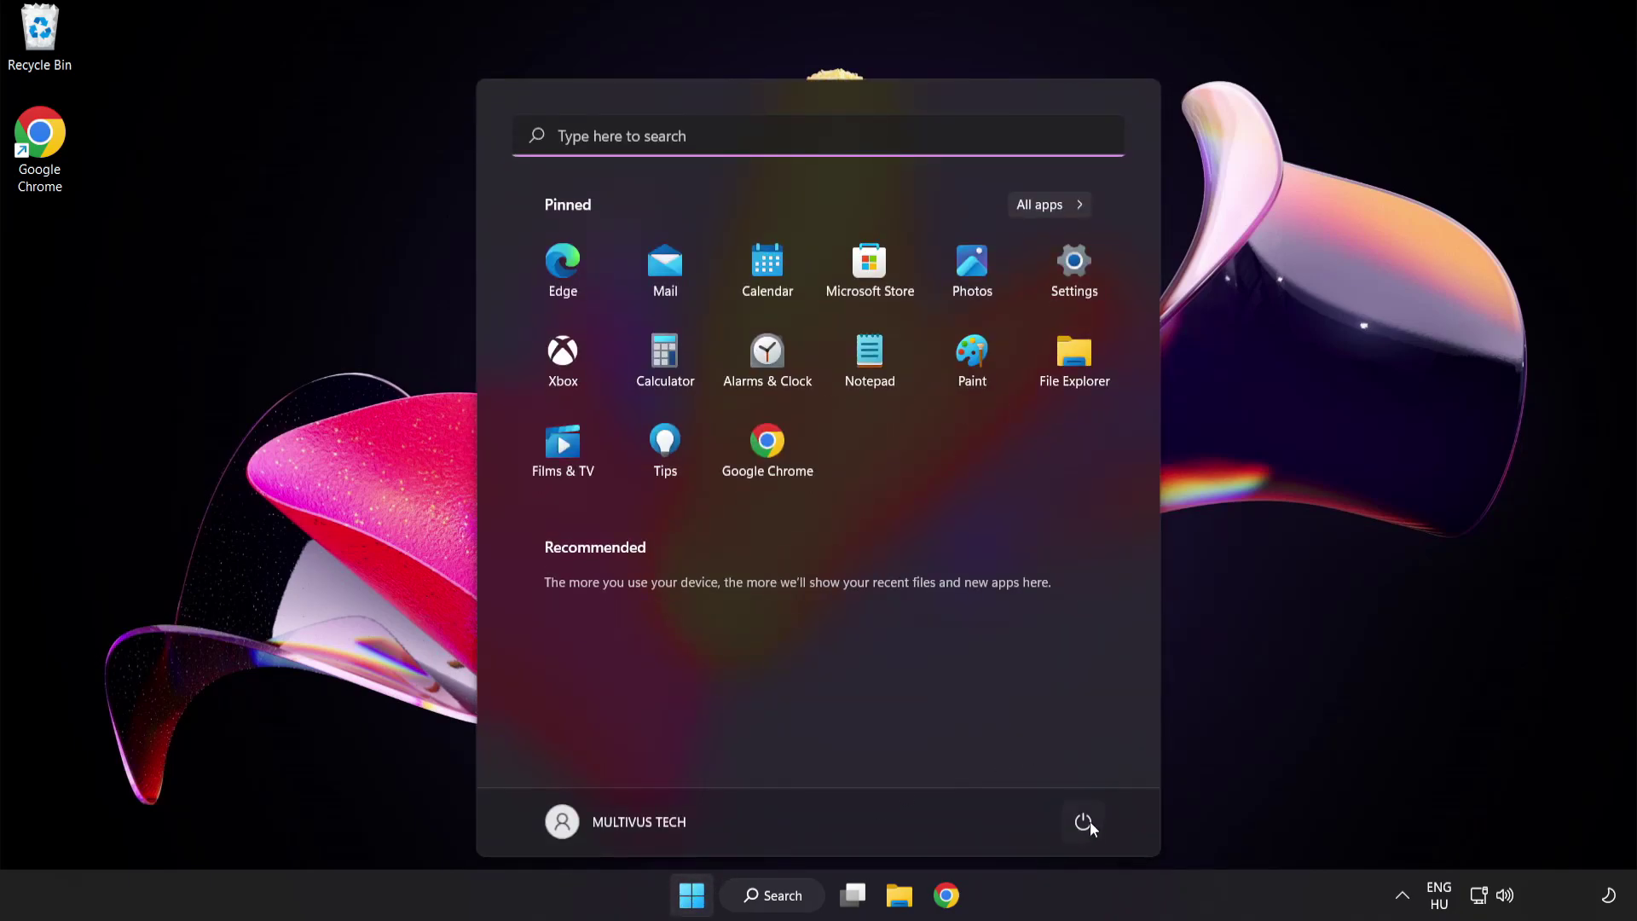
left_click(1085, 823)
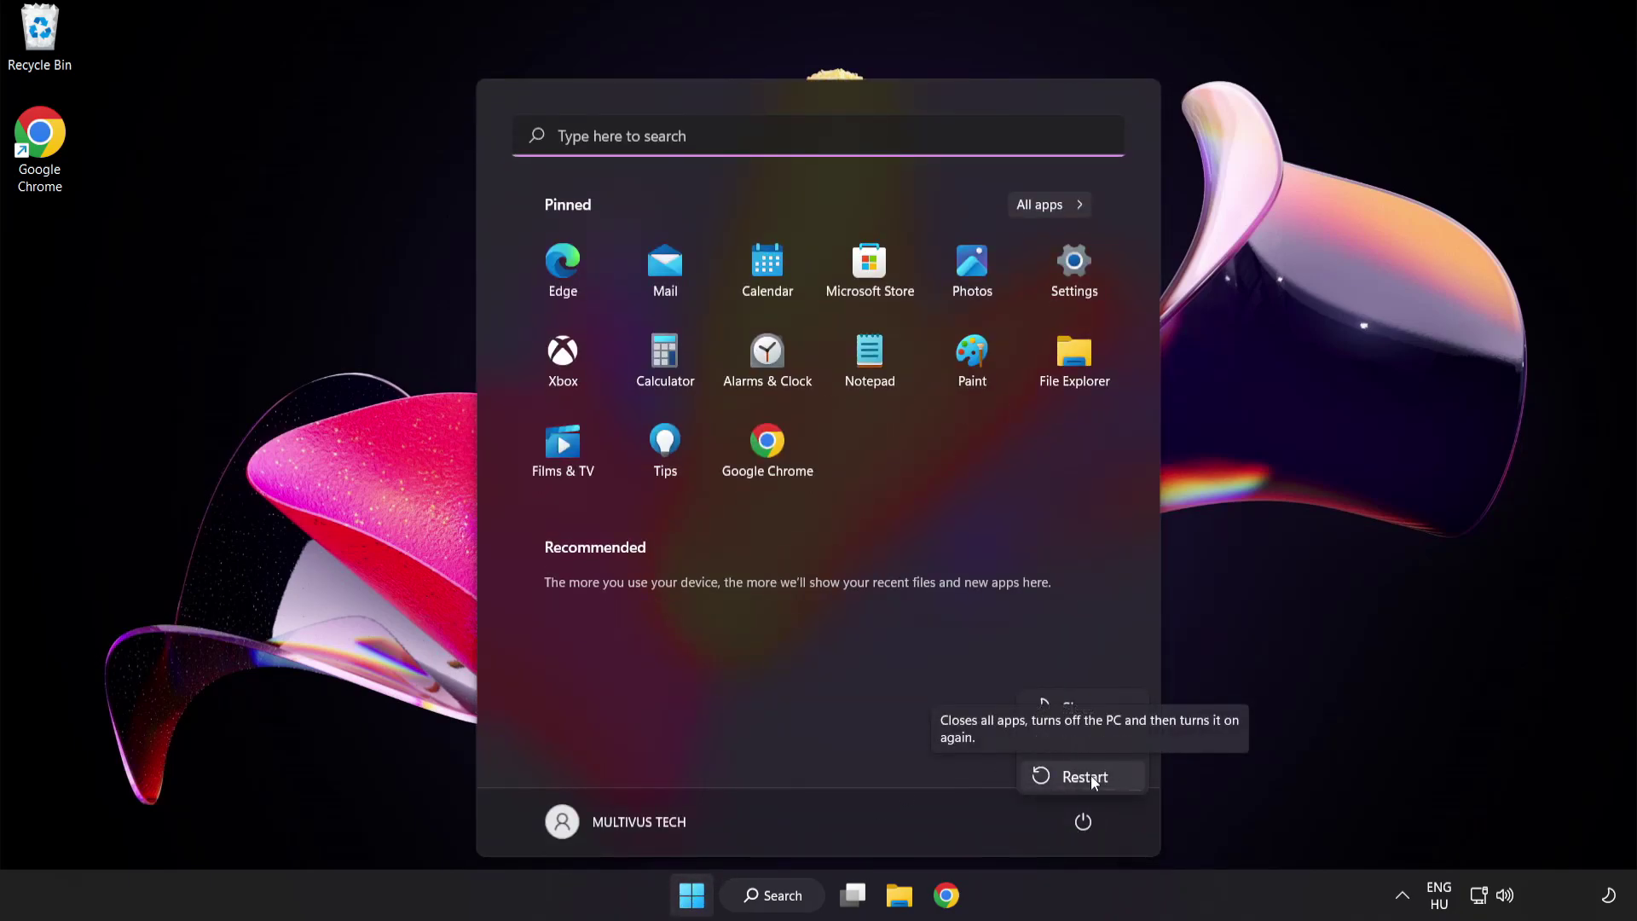